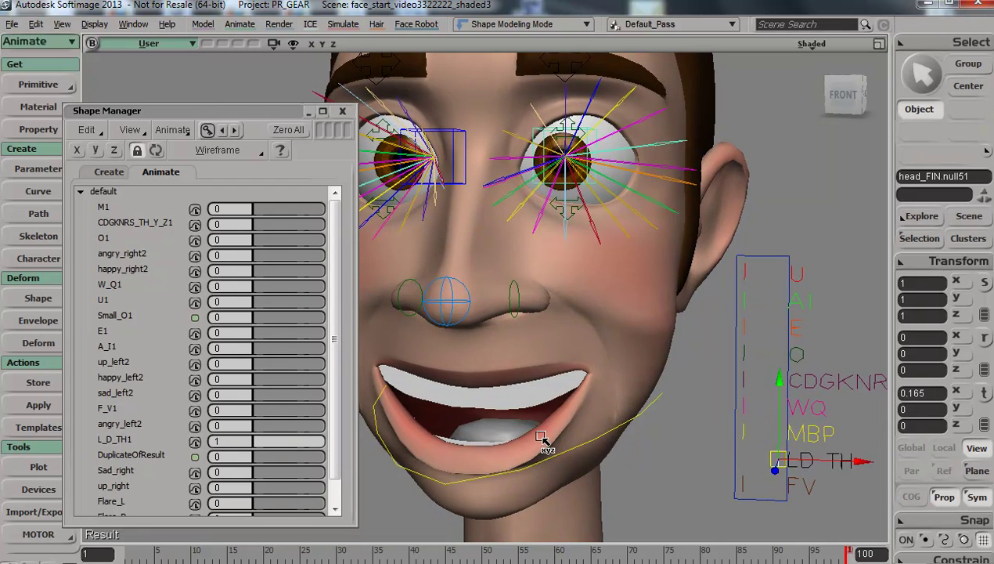
Select the tongue mesh inside the open mouth and examine it from the side
key(space)
click(504, 435)
key(s)
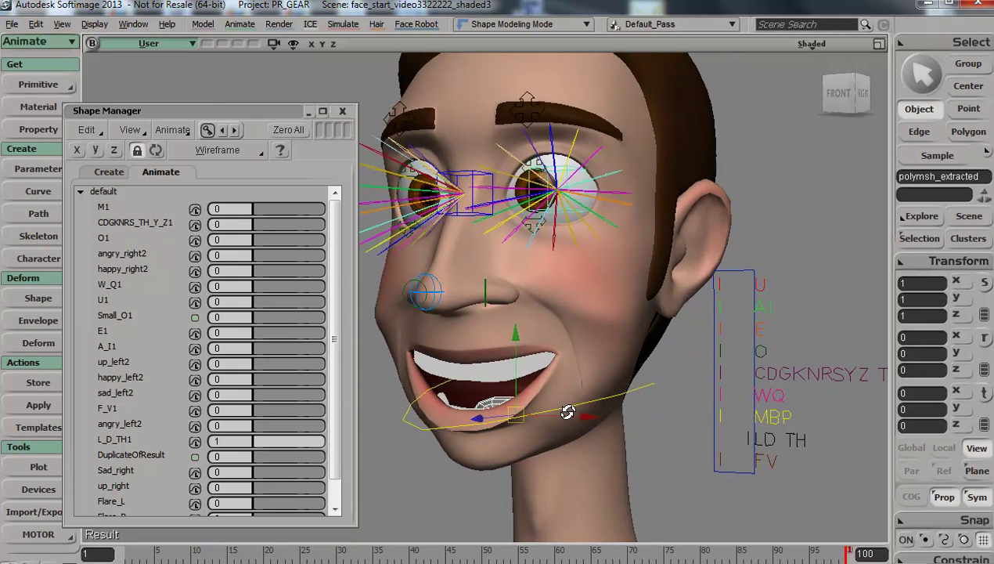
drag(568, 412, 564, 438)
Slide the LD TH phoneme control back to its rest position and close the Shape Manager
key(v)
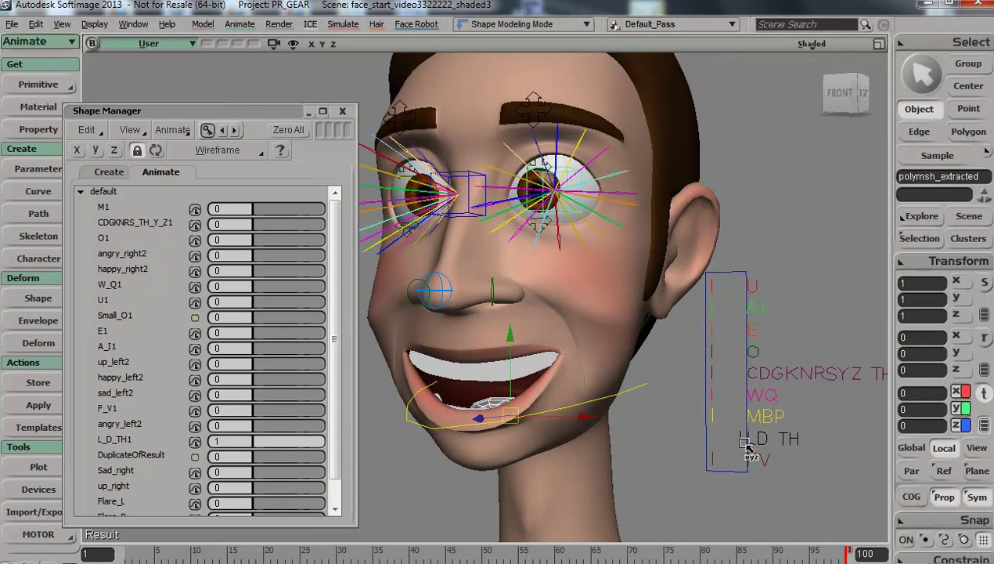
click(747, 444)
drag(748, 442, 712, 439)
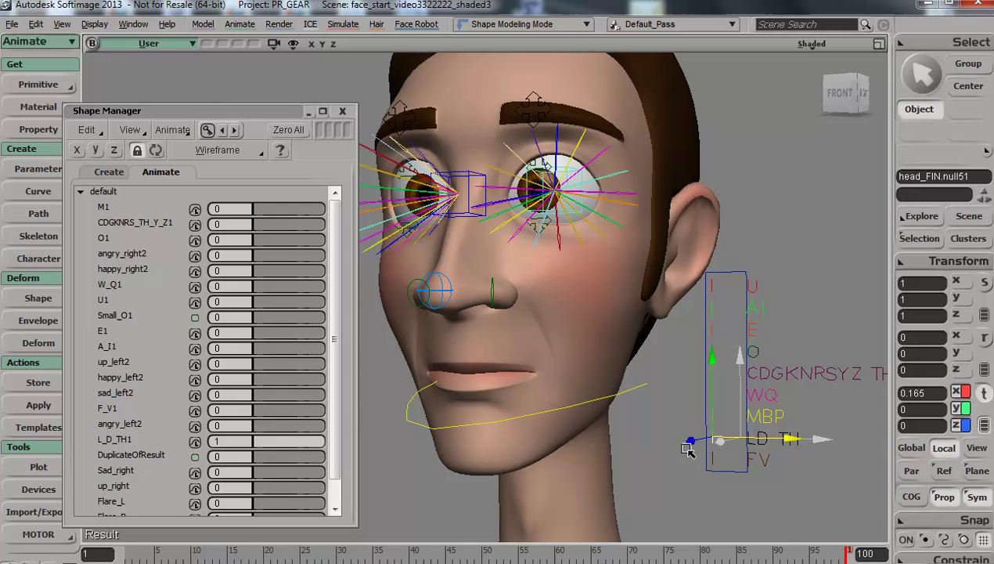
click(342, 110)
drag(468, 382, 519, 409)
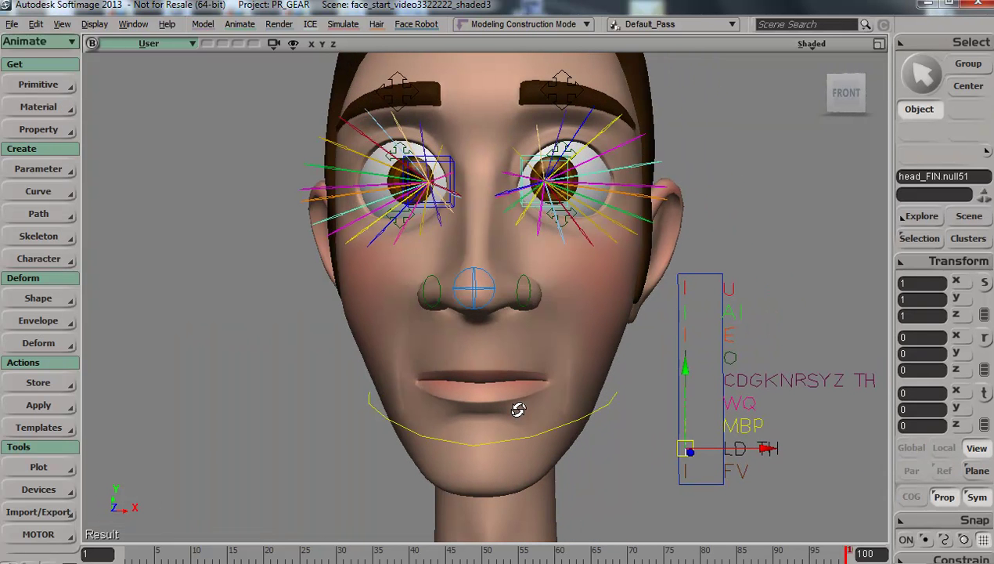
Try rotating the jaw arc control to test the jaw movement, and undo the rotation
key(space)
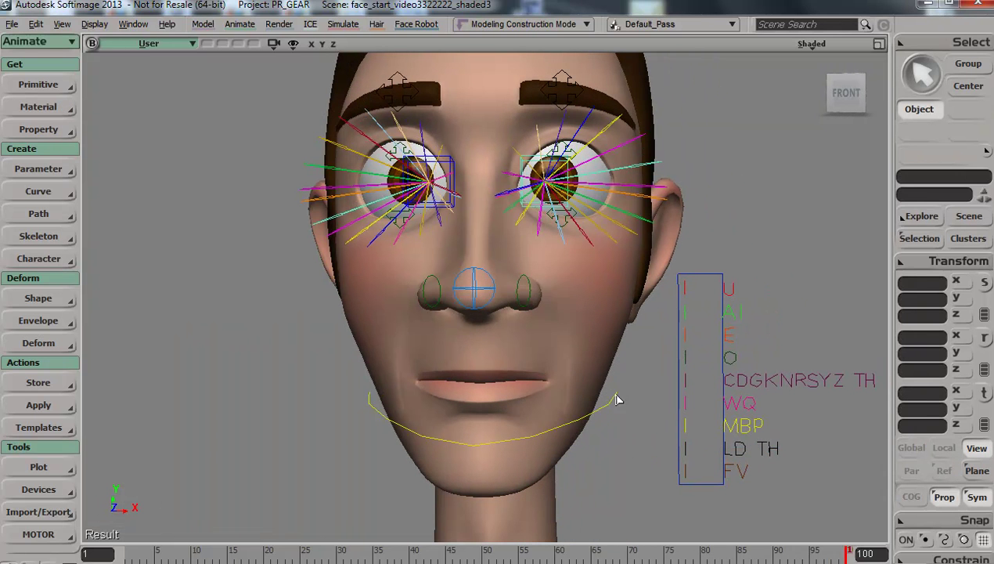
click(614, 398)
key(c)
drag(490, 351, 501, 450)
key(ctrl+z)
key(s)
right_drag(526, 470, 515, 470)
key(c)
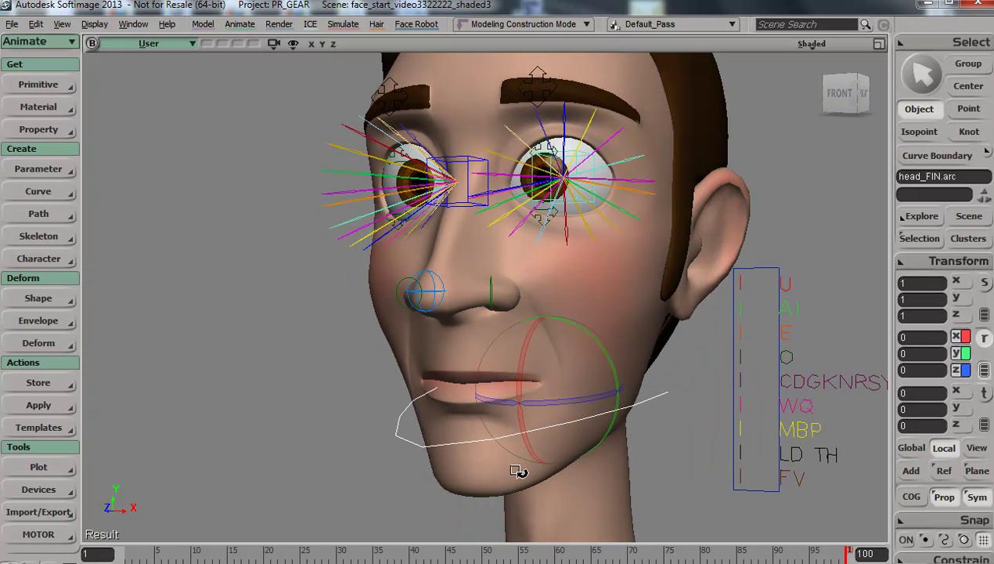
drag(462, 455, 520, 415)
Select the face mesh and lower its displayed subdivision level
key(space)
click(583, 401)
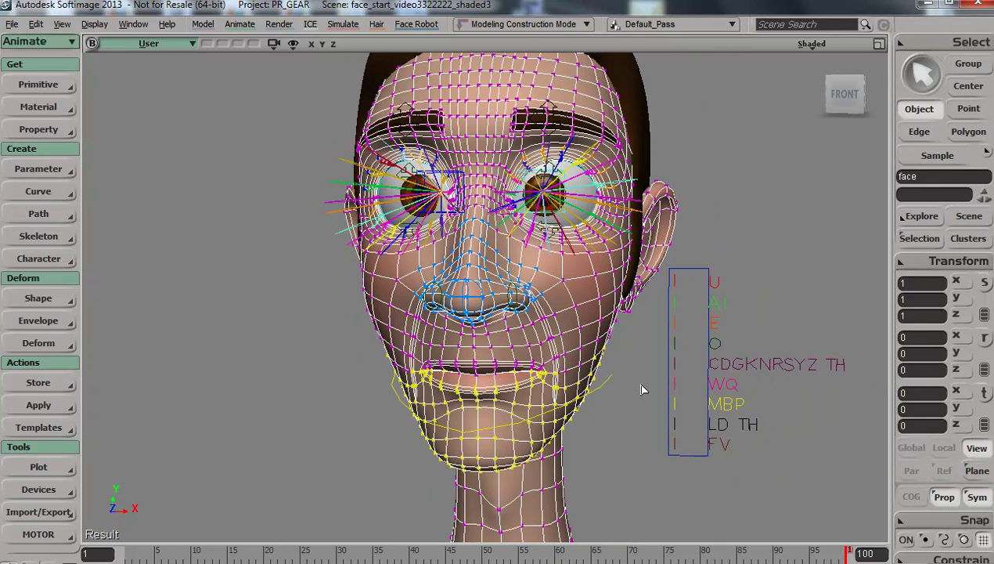
key(c)
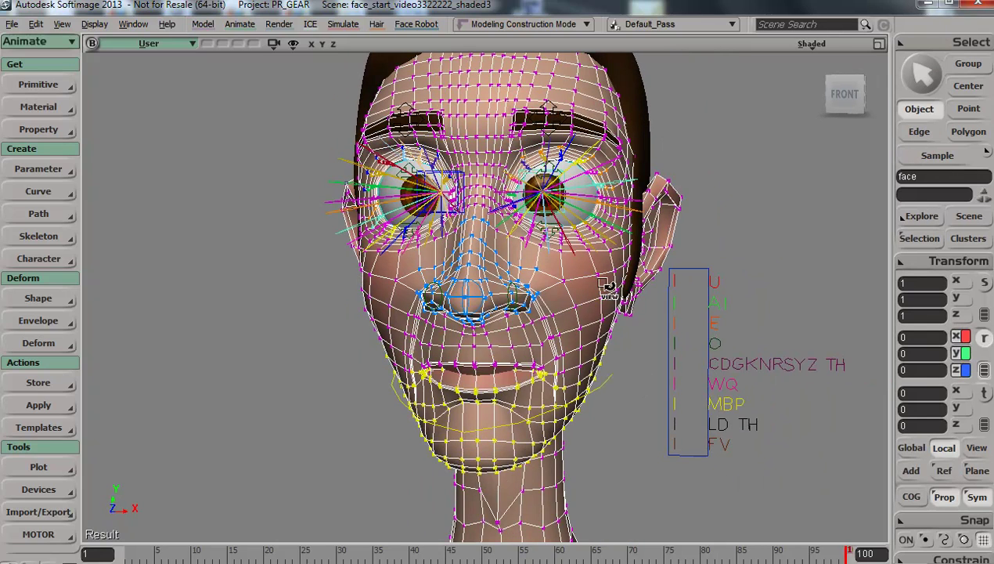
drag(602, 282, 704, 310)
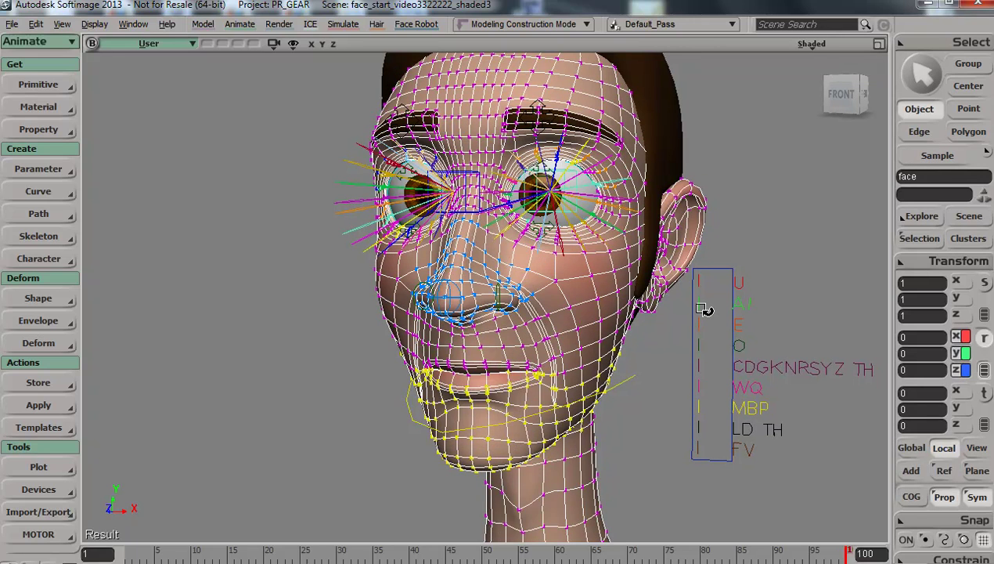
key(KP_Subtract)
key(s)
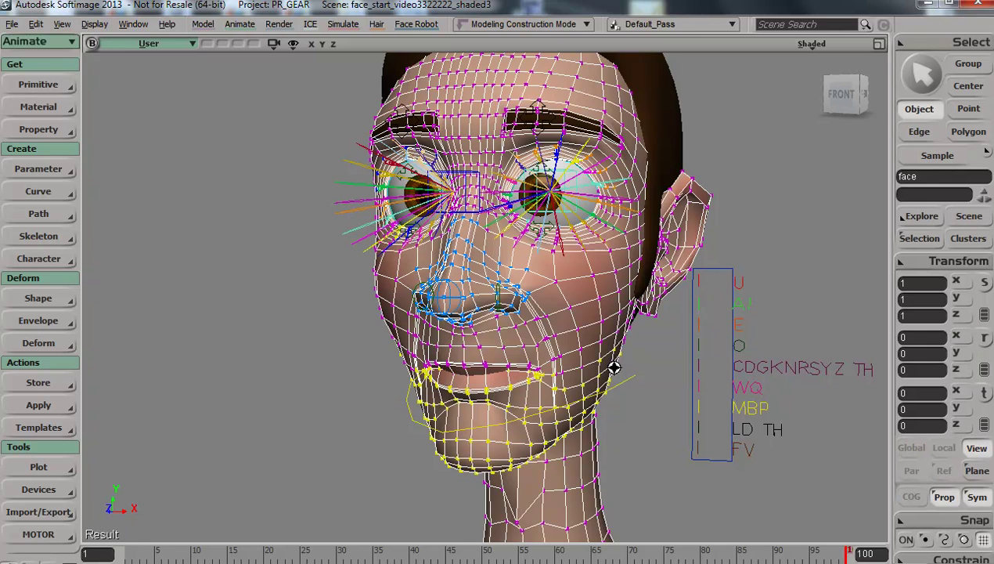
right_drag(614, 367, 627, 369)
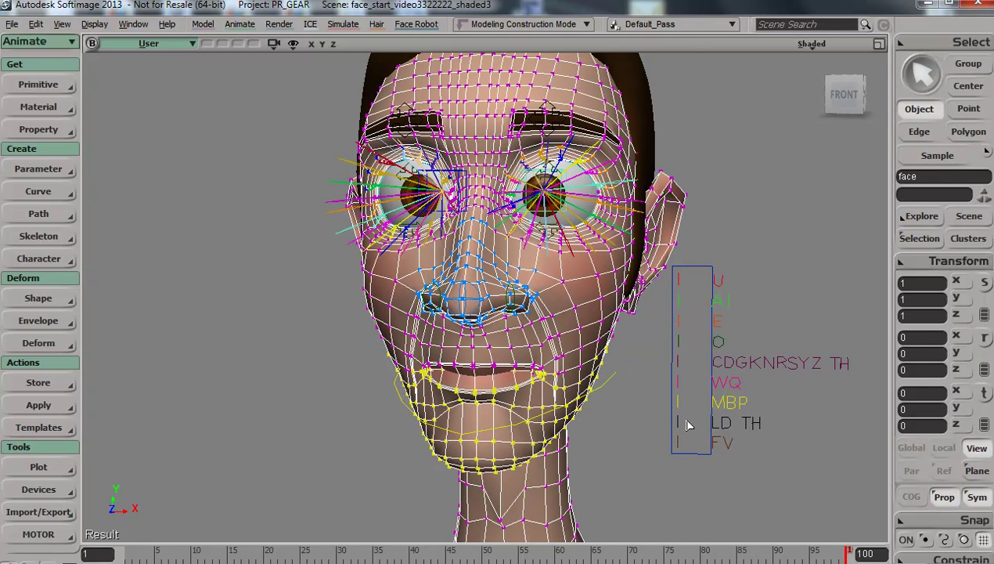
Test the jaw arc rotation on the low-resolution face and undo it
click(604, 387)
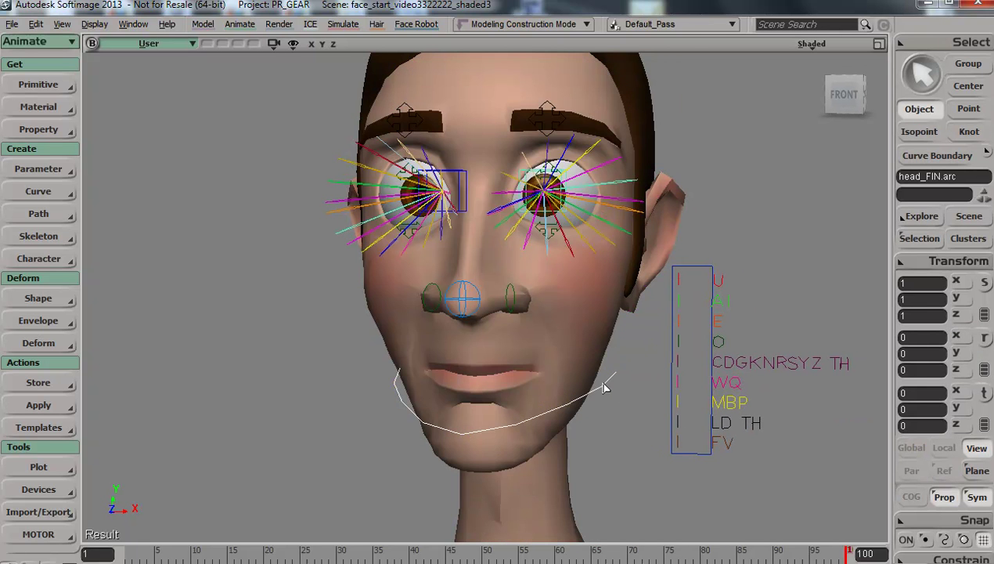
key(c)
drag(499, 356, 539, 379)
key(ctrl+z)
Slide the LD TH phoneme control outward to open the mouth, and select the tongue mesh inside it
key(space)
click(680, 423)
key(c)
key(v)
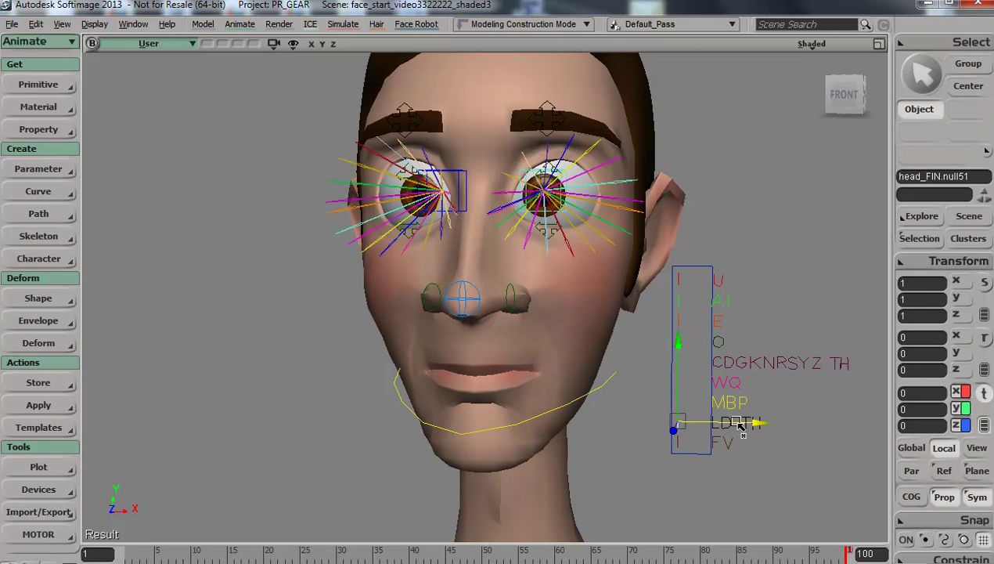
drag(741, 423, 773, 431)
key(s)
right_drag(586, 443, 550, 449)
key(space)
click(494, 406)
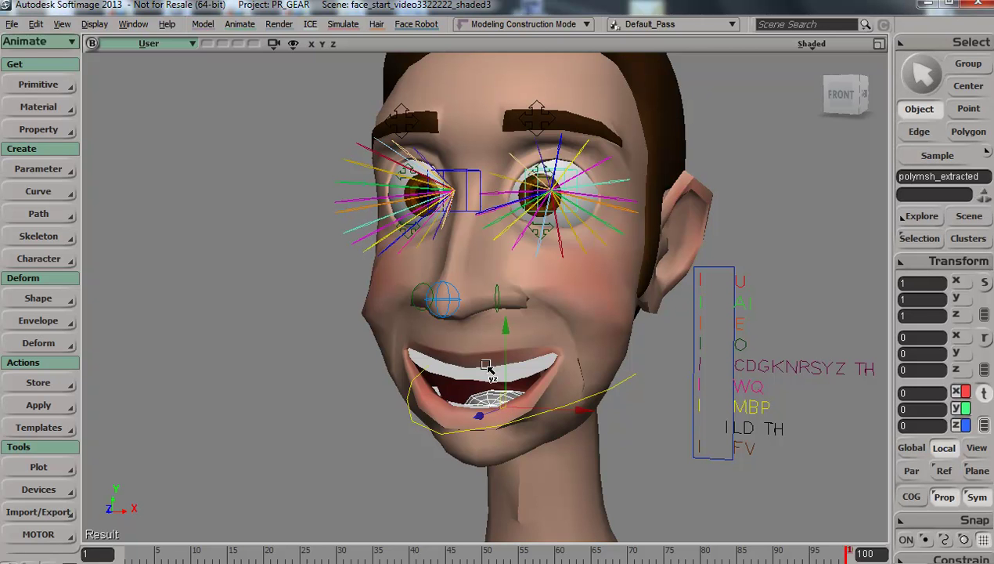
drag(553, 443, 565, 358)
Select the face mesh, show it in an Explorer window and expand its Polygon Mesh operator stack
click(565, 358)
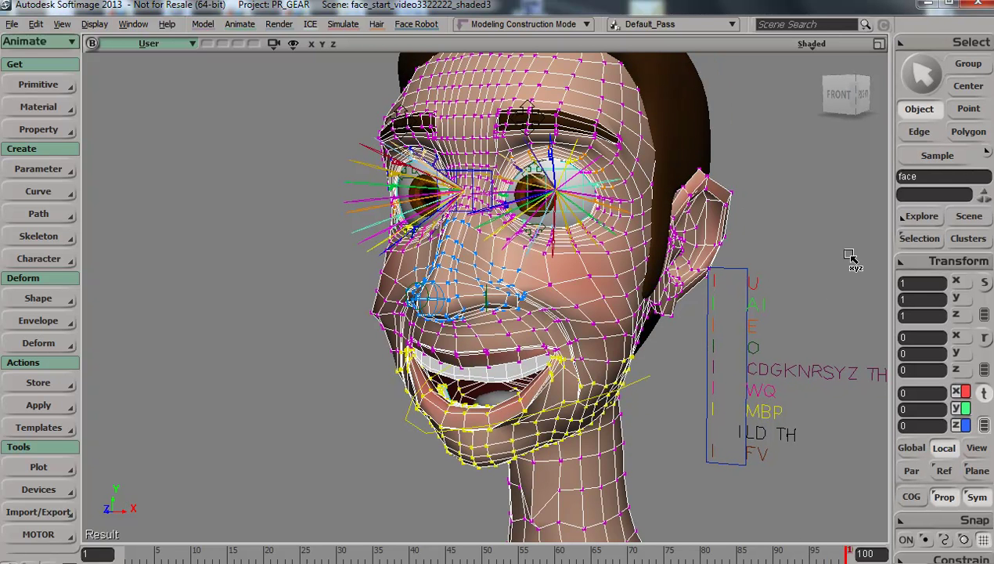
key(8)
drag(654, 296, 739, 170)
click(681, 306)
click(695, 320)
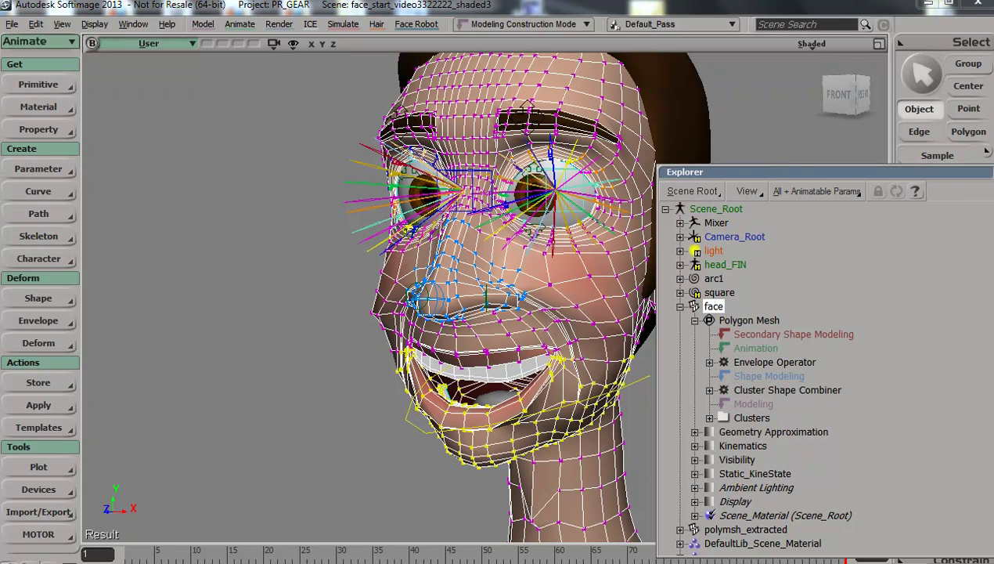
drag(992, 223, 942, 223)
drag(850, 172, 888, 117)
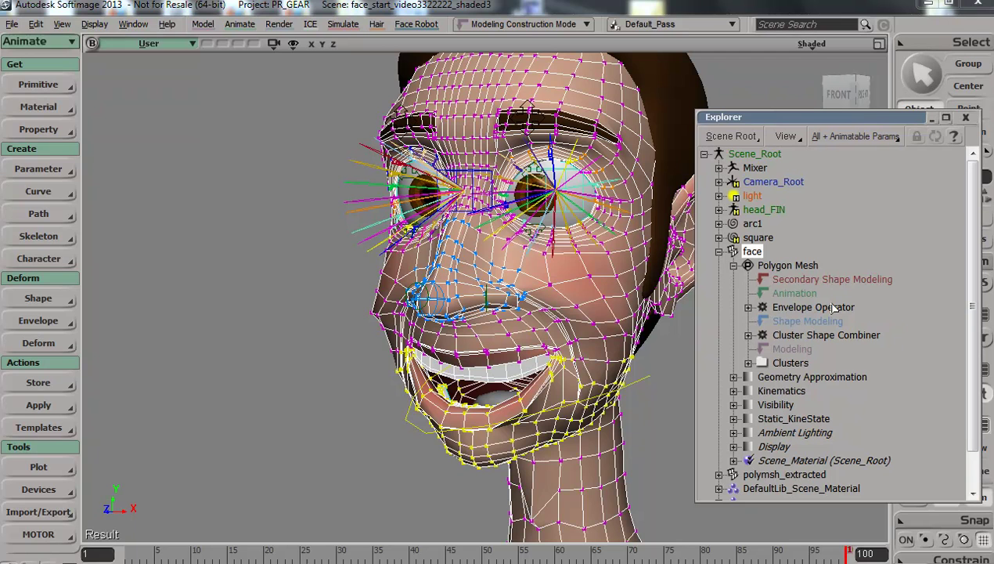
Examine the face's Modeling, Shape Modeling and Animation stack regions, including the Cluster Shape Combiner and Envelope Operator
click(793, 349)
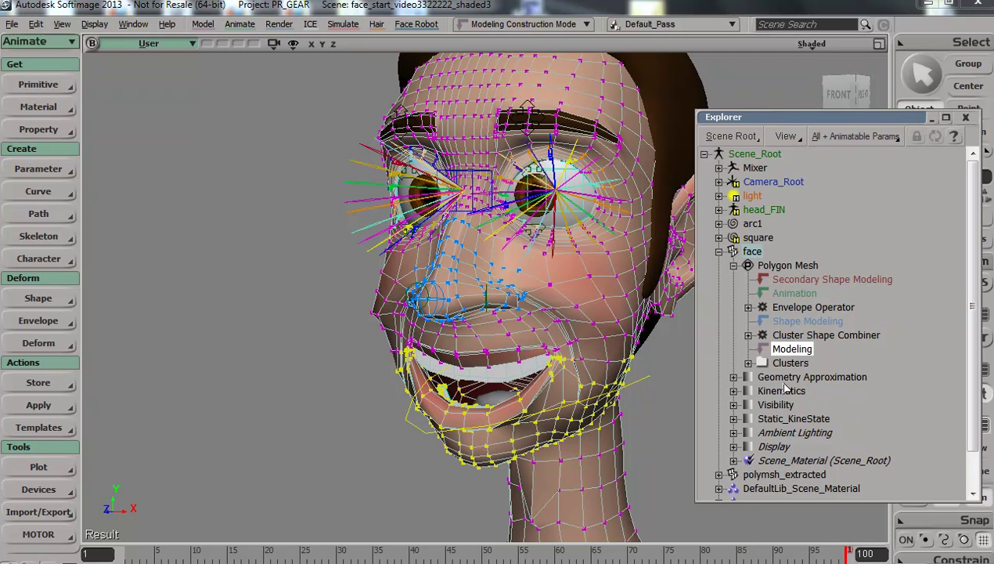
click(794, 322)
click(795, 294)
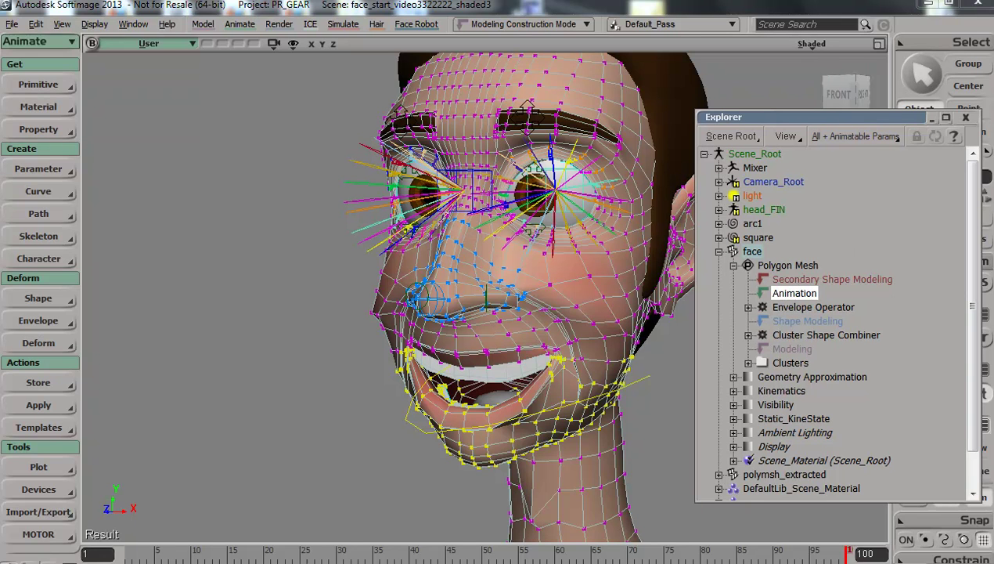
drag(859, 115, 246, 118)
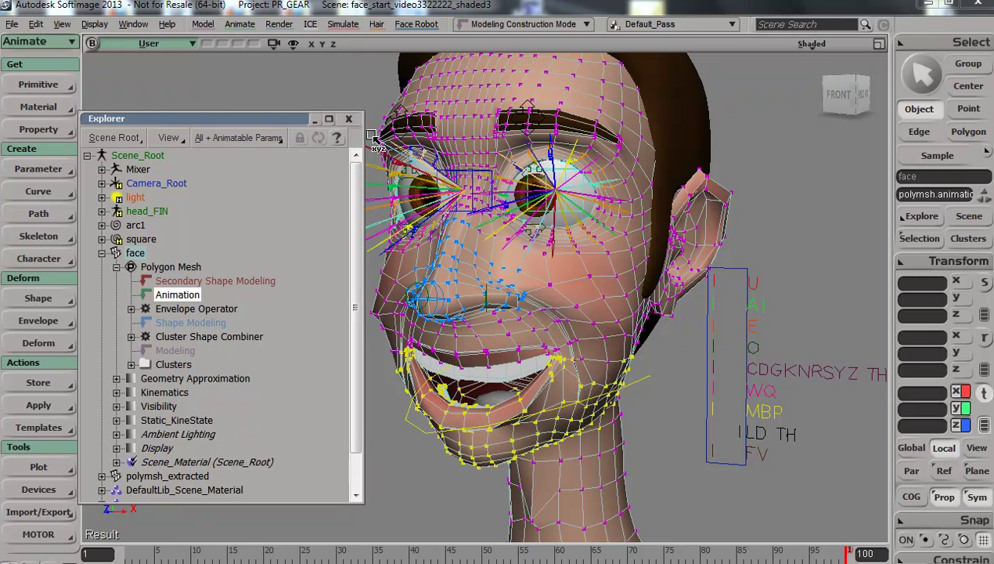
click(343, 93)
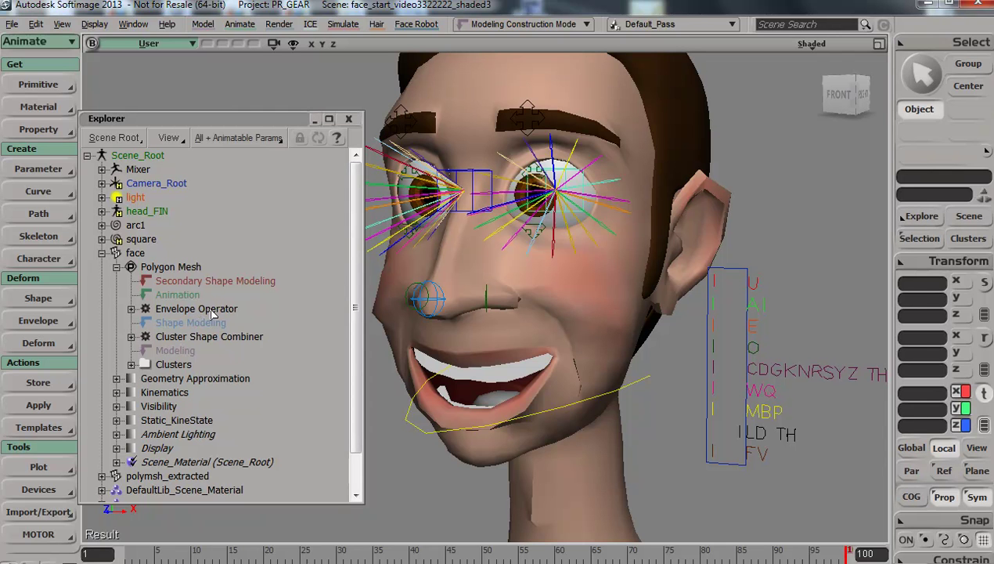
click(225, 337)
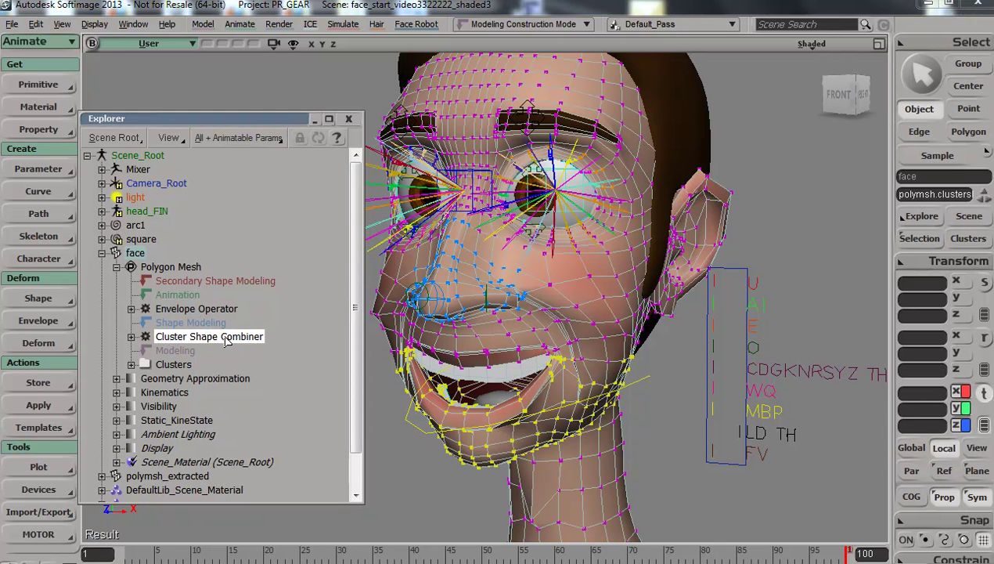
click(199, 313)
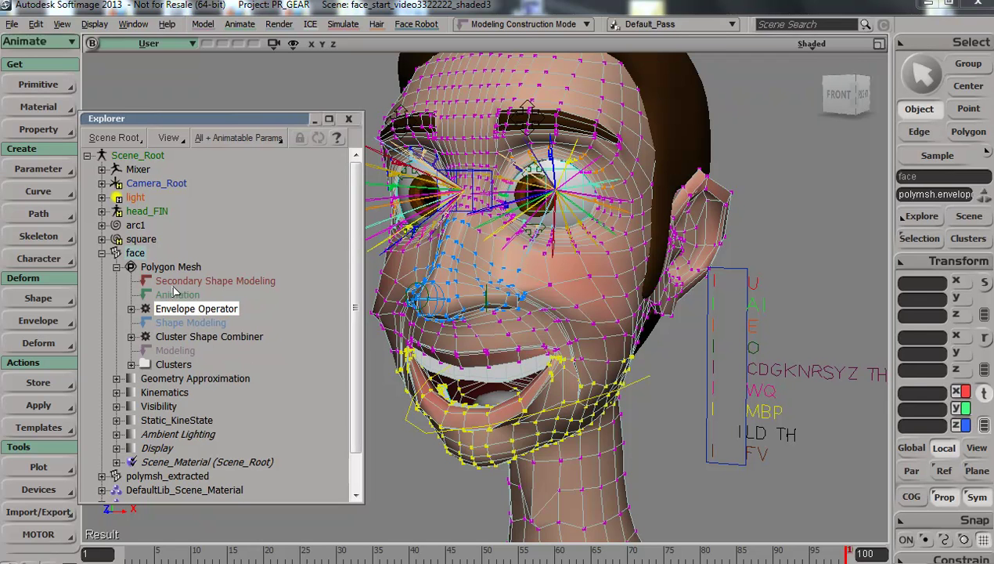
Move the timeline to frame 1 and slide the LD TH phoneme control back to its rest position
key(space)
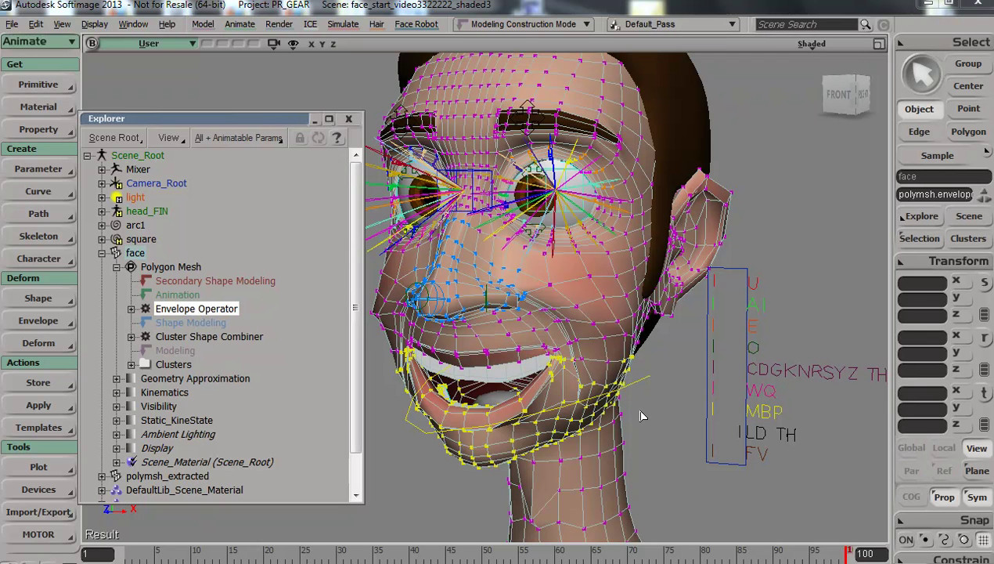
drag(605, 549, 33, 534)
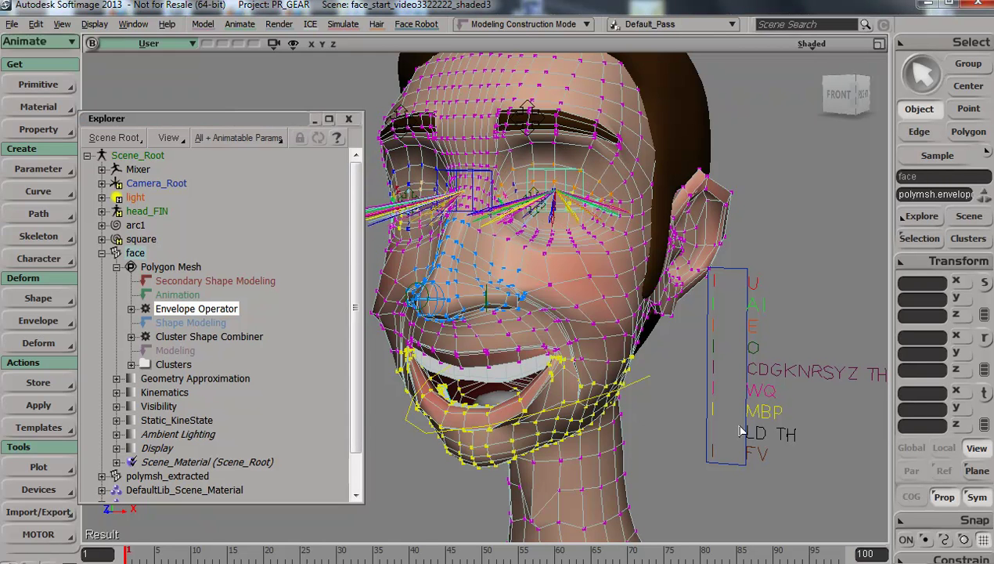
click(741, 432)
key(v)
drag(798, 435, 540, 431)
key(s)
right_drag(573, 409, 572, 403)
Select the face mesh, restore the four-viewport layout and switch to the Model toolset
click(572, 404)
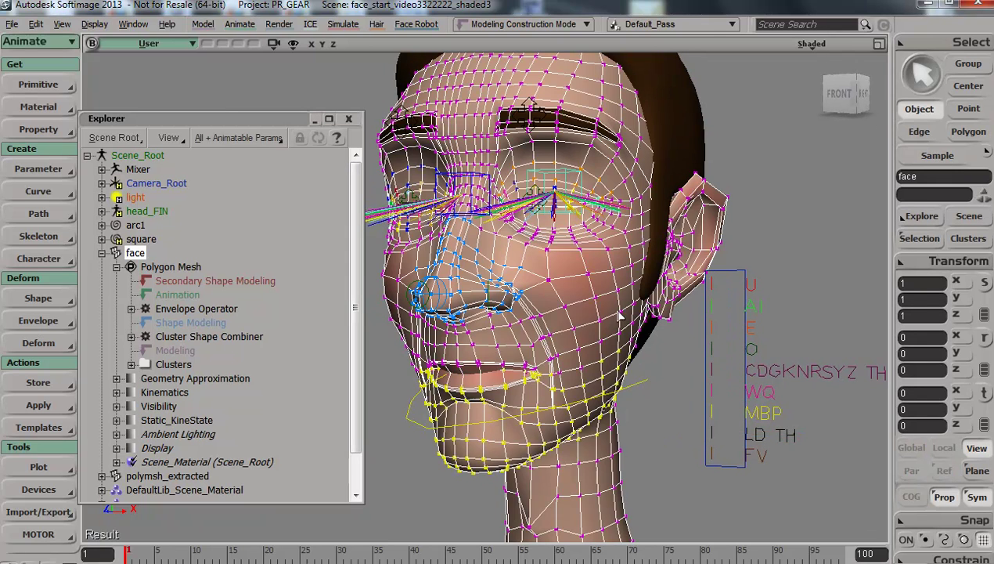
click(879, 44)
key(space)
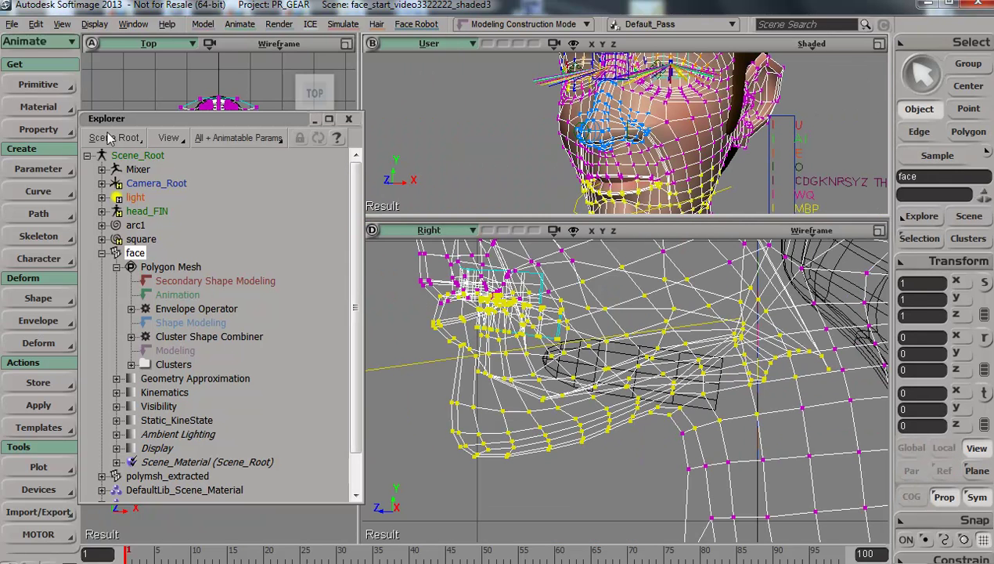
click(35, 42)
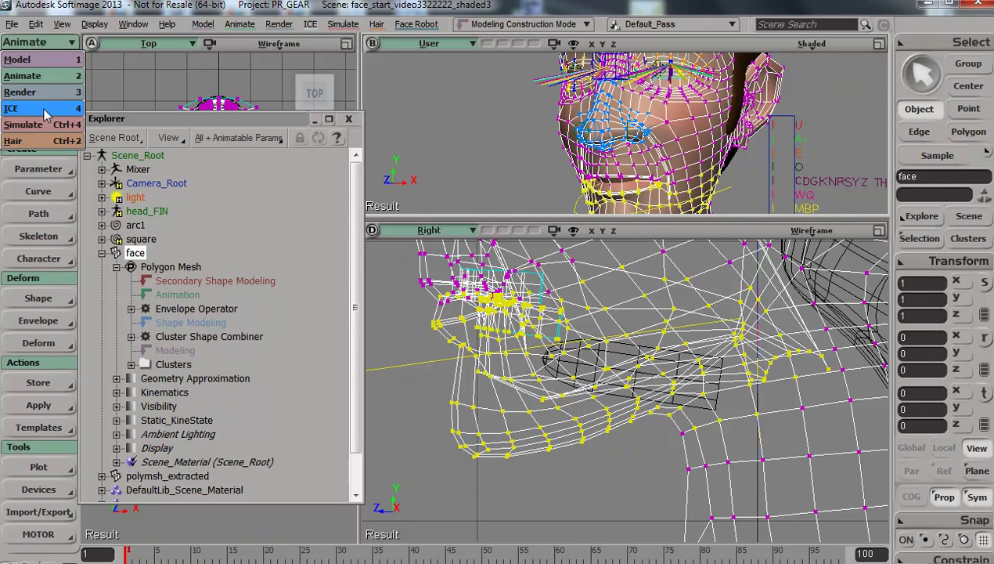
click(36, 78)
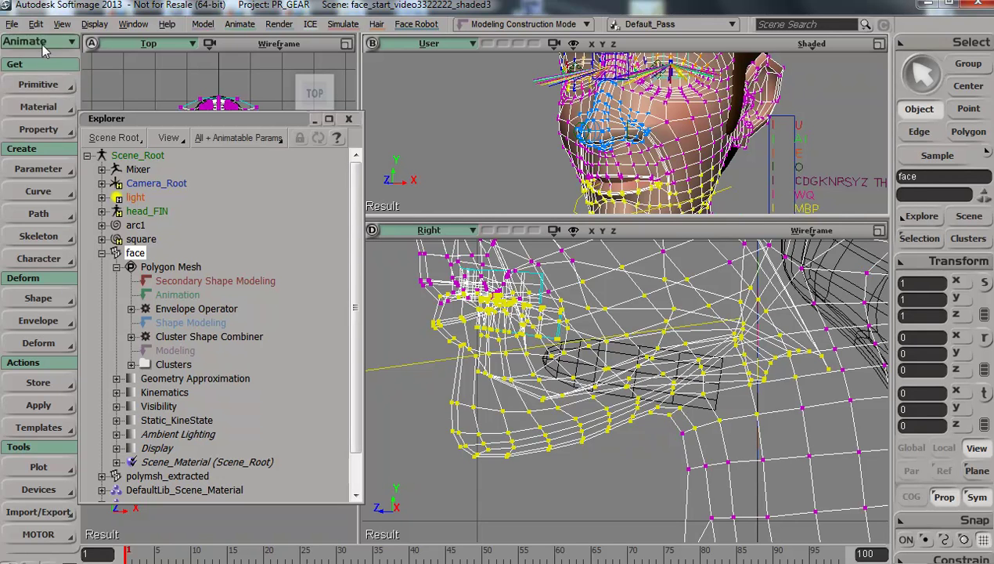
click(43, 45)
click(41, 59)
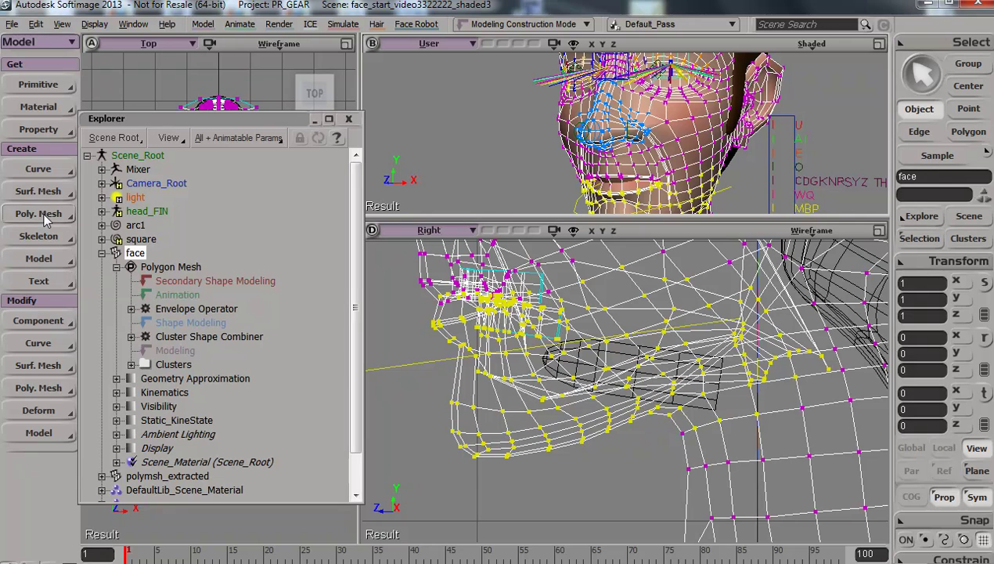
Merge the face and tongue meshes into one polygon mesh and merge all properties and clusters onto it
click(43, 215)
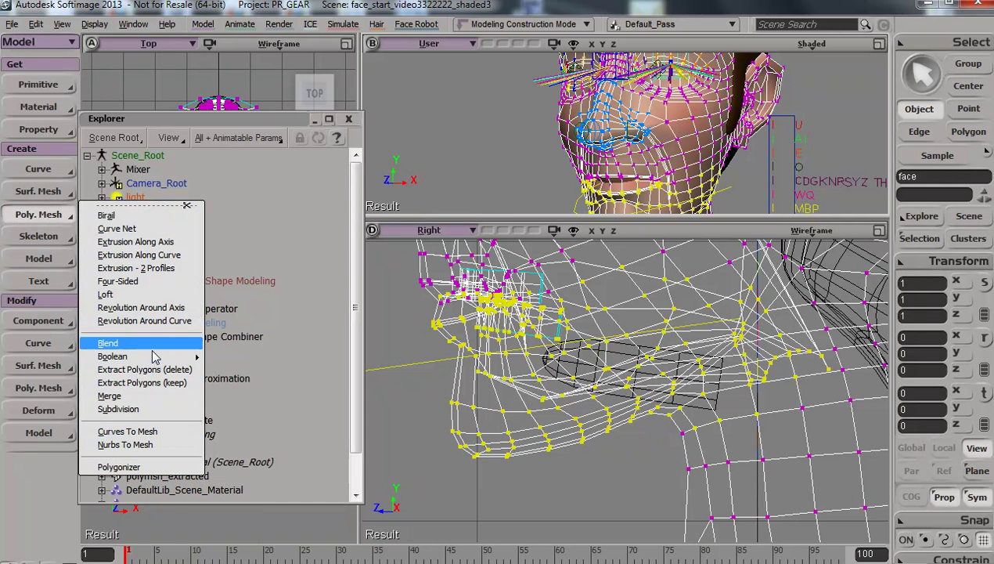
click(149, 383)
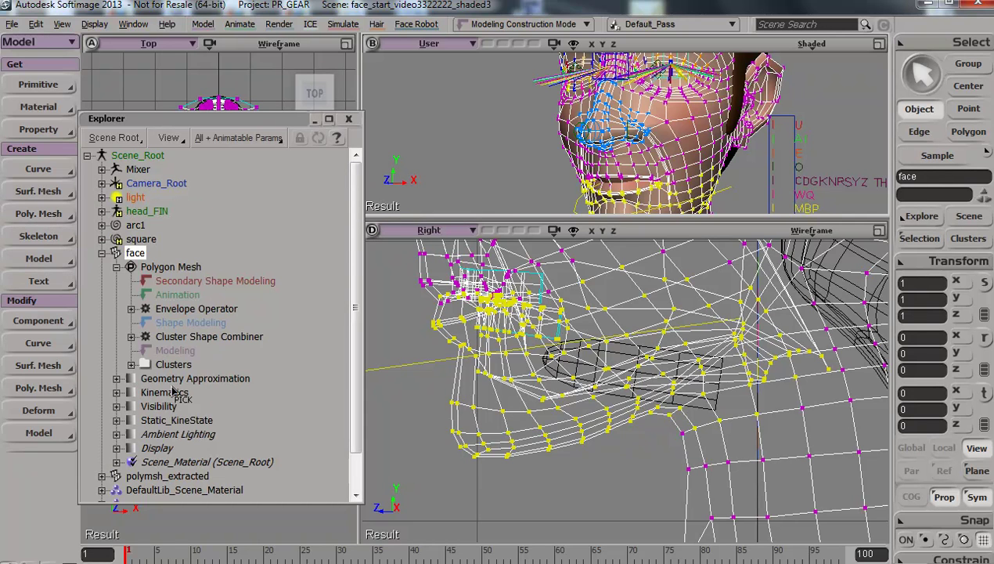
right_click(705, 417)
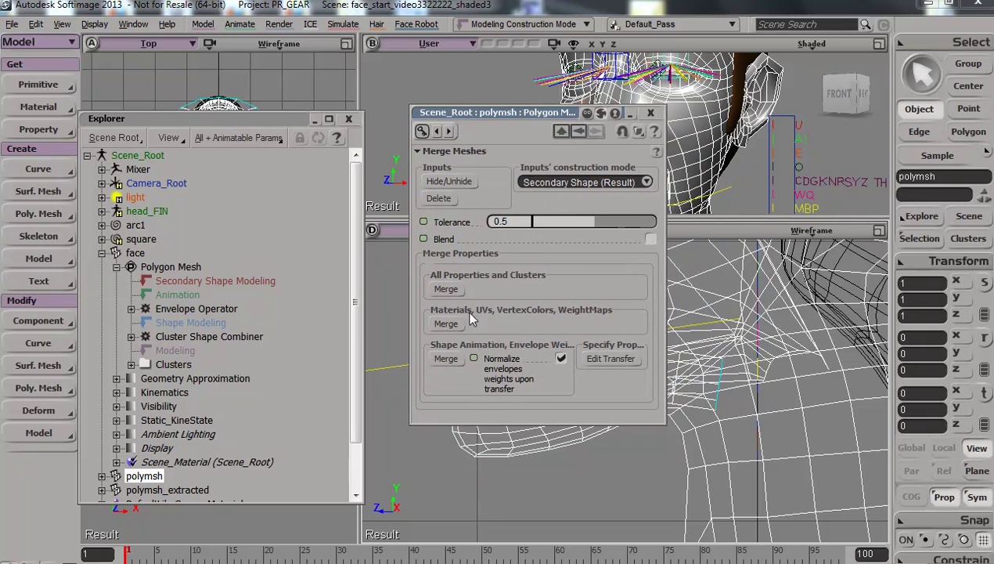
drag(516, 114, 396, 183)
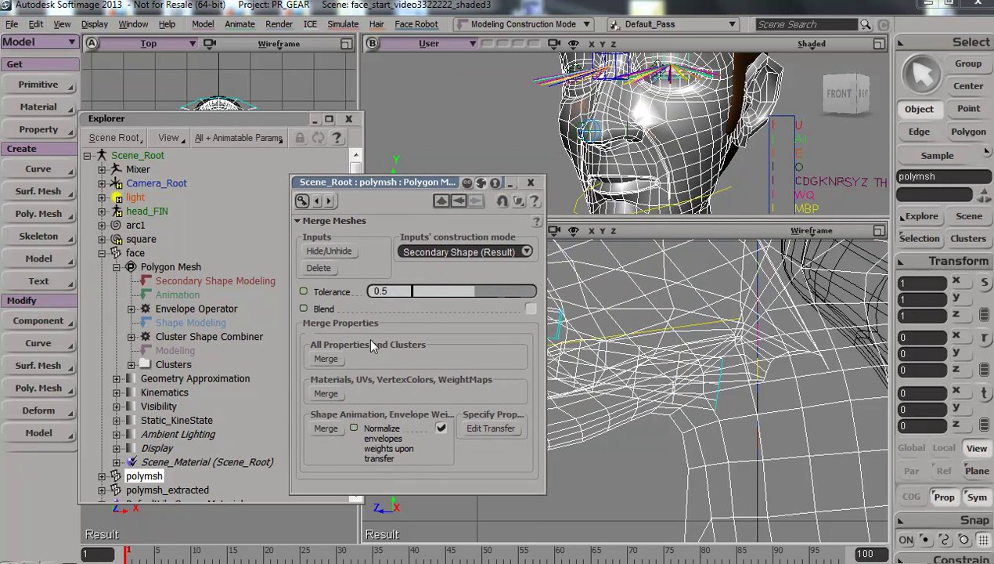
click(325, 359)
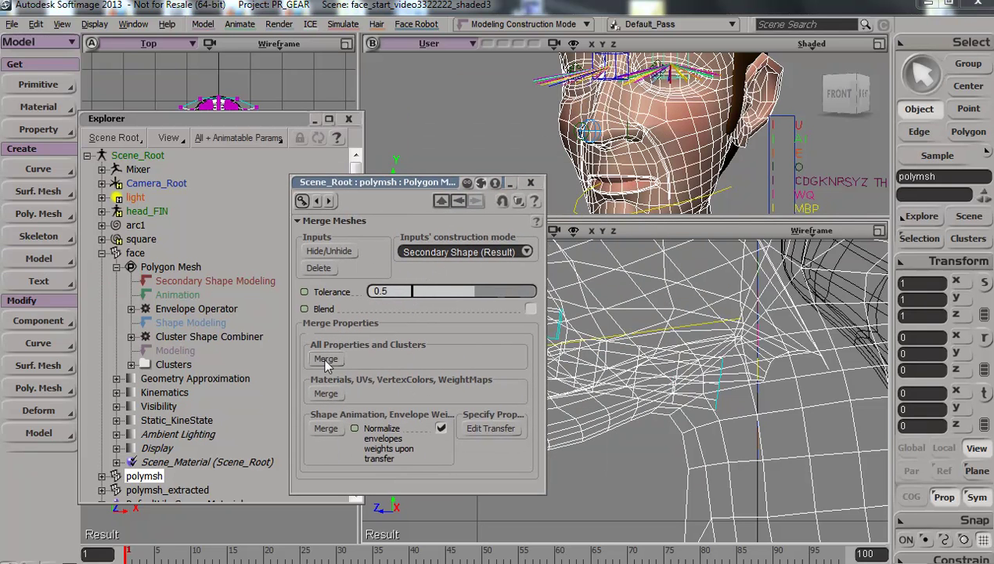
Merge the shape animation and envelope weights onto the new mesh, then delete the original input meshes
click(327, 430)
drag(428, 187, 334, 263)
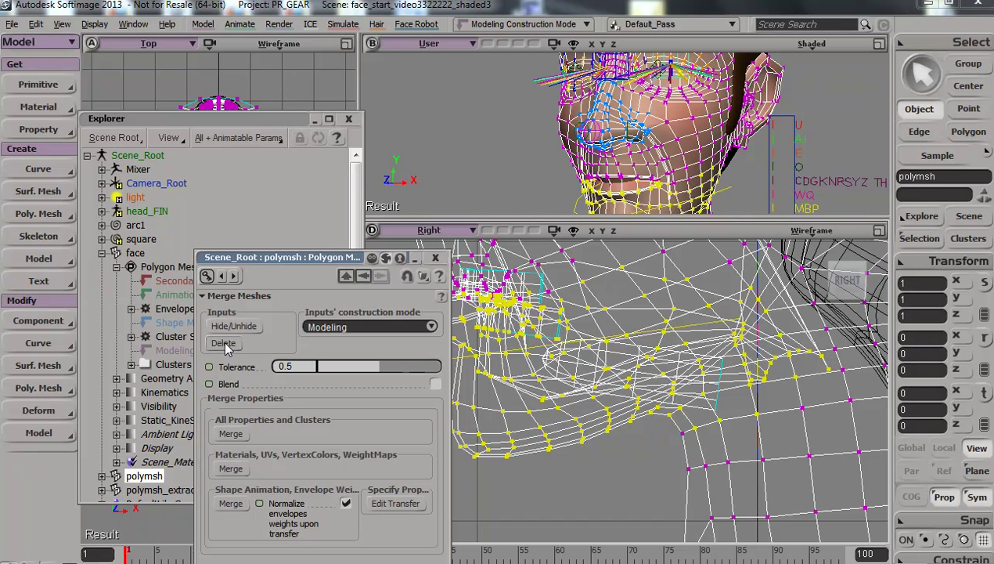
click(224, 345)
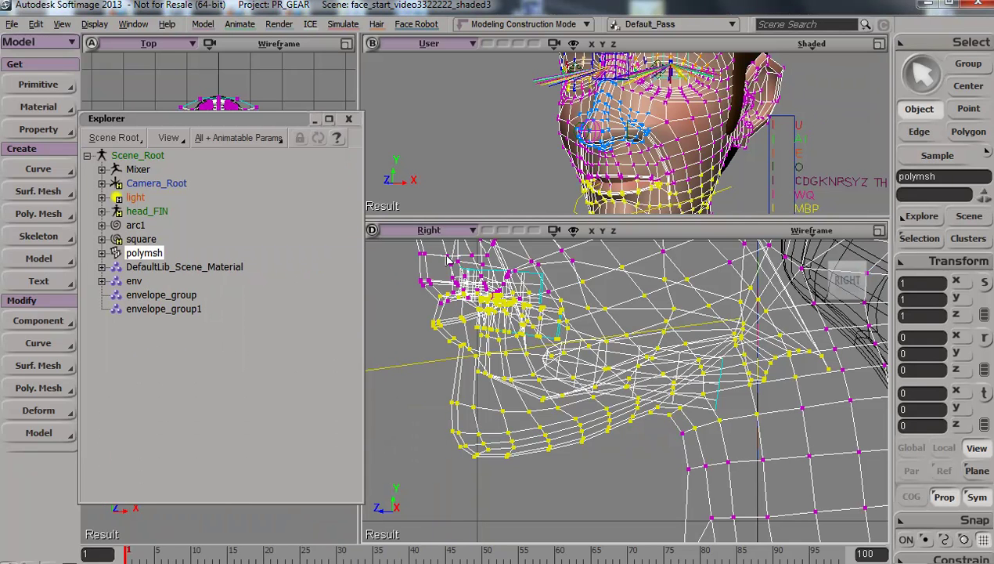
Examine the merged mesh's construction stack, including the Envelope Operator and Cluster Shape Combiner
click(103, 253)
click(116, 267)
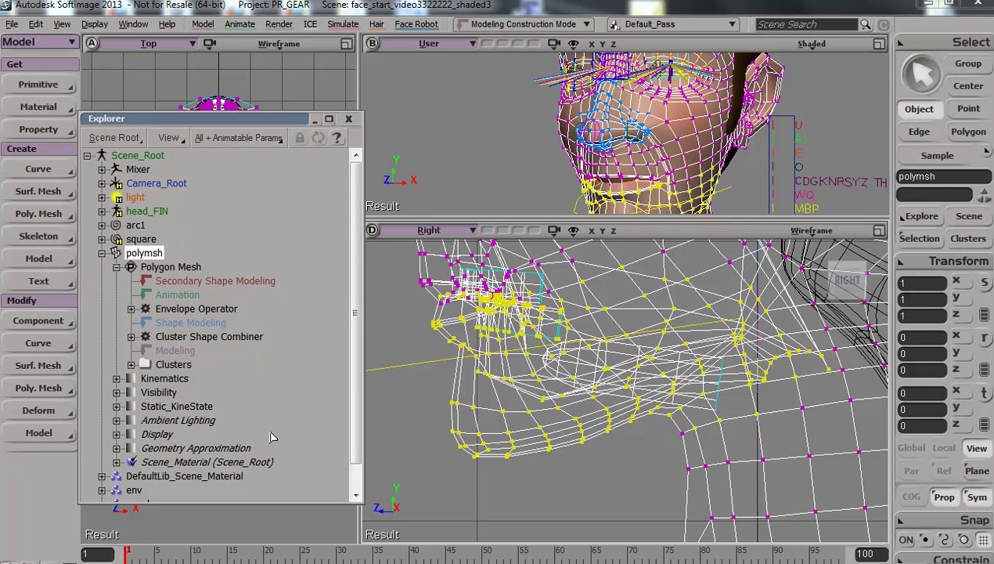
click(132, 309)
click(132, 309)
scroll(692, 373, up, 3)
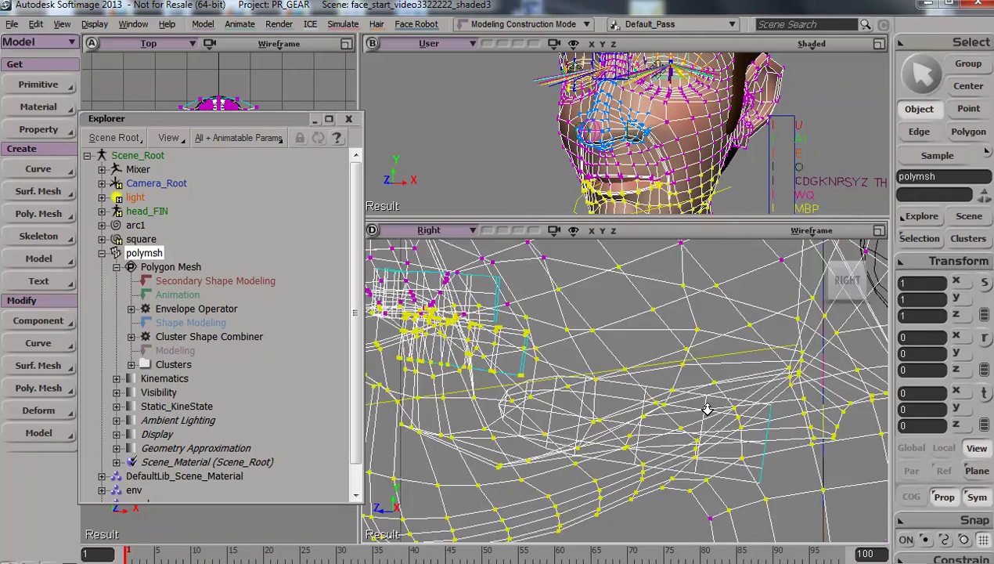
scroll(707, 408, down, 3)
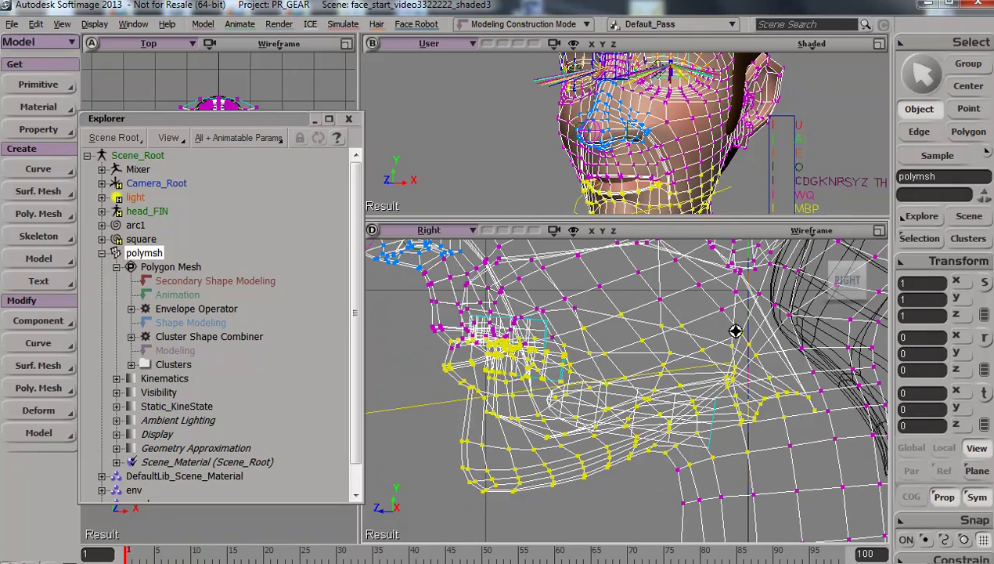
Maximize the User viewport, frame the face and move the timeline to frame 100
click(879, 43)
key(s)
scroll(657, 331, up, 2)
right_drag(657, 332, 639, 354)
scroll(621, 366, down, 2)
drag(639, 326, 635, 283)
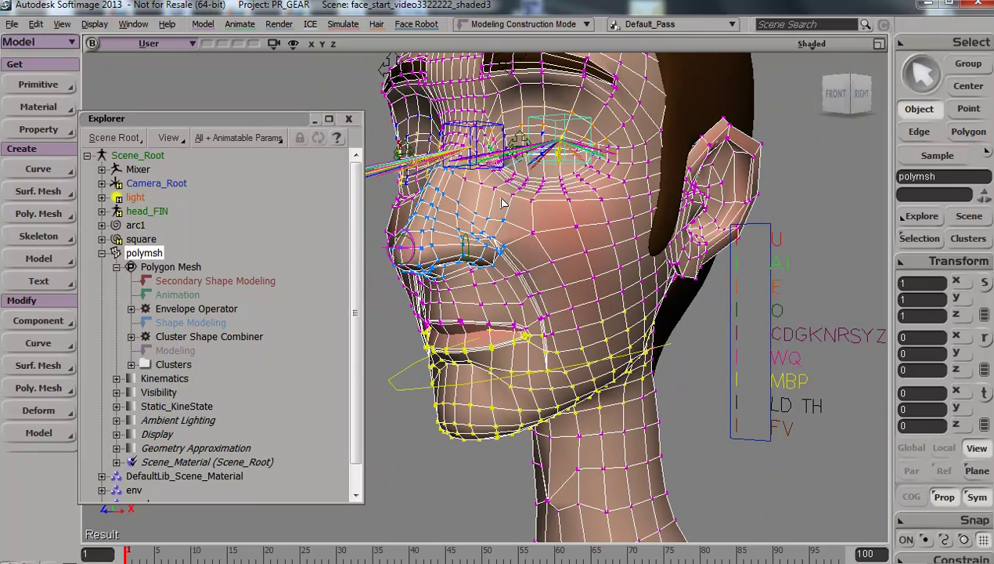
drag(575, 549, 845, 553)
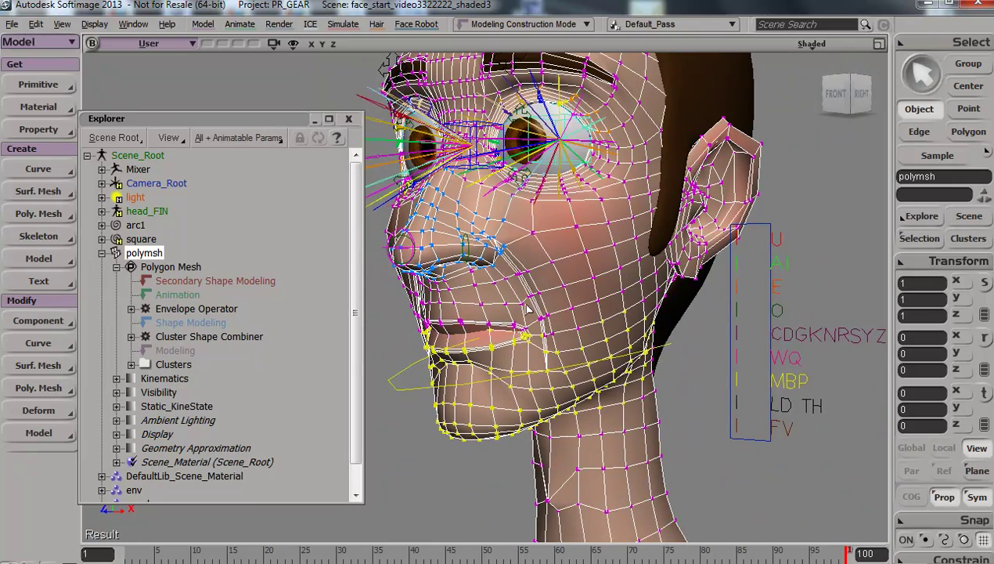
Inspect the merged face from several angles while scrubbing the timeline to check the eyelid and eyebrow animation
key(s)
mouse_move(537, 322)
right_down()
mouse_move(523, 328)
mouse_move(540, 323)
right_up()
key(s)
right_drag(499, 174, 492, 176)
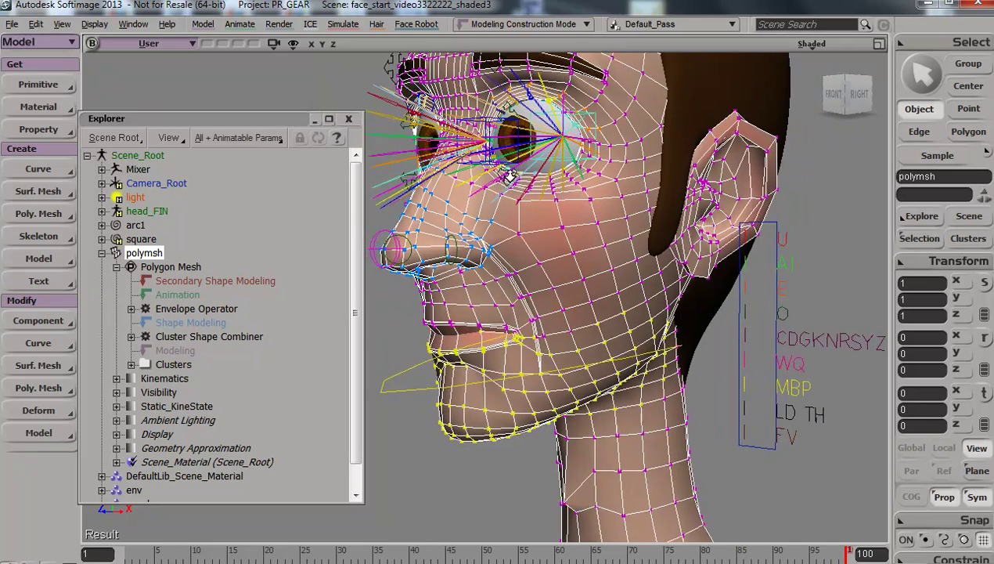
scroll(493, 180, up, 1)
drag(493, 185, 507, 282)
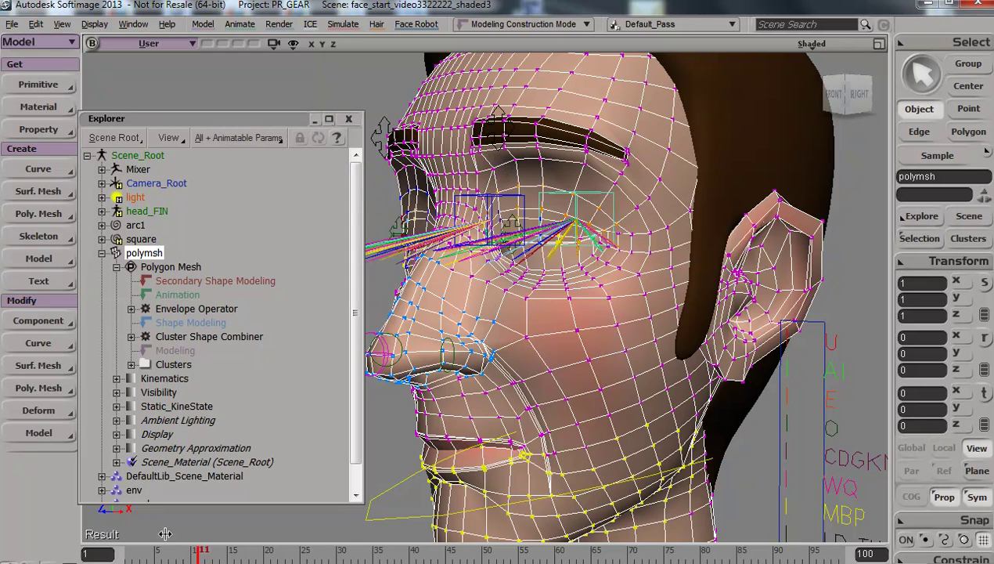
key(s)
right_drag(694, 348, 555, 142)
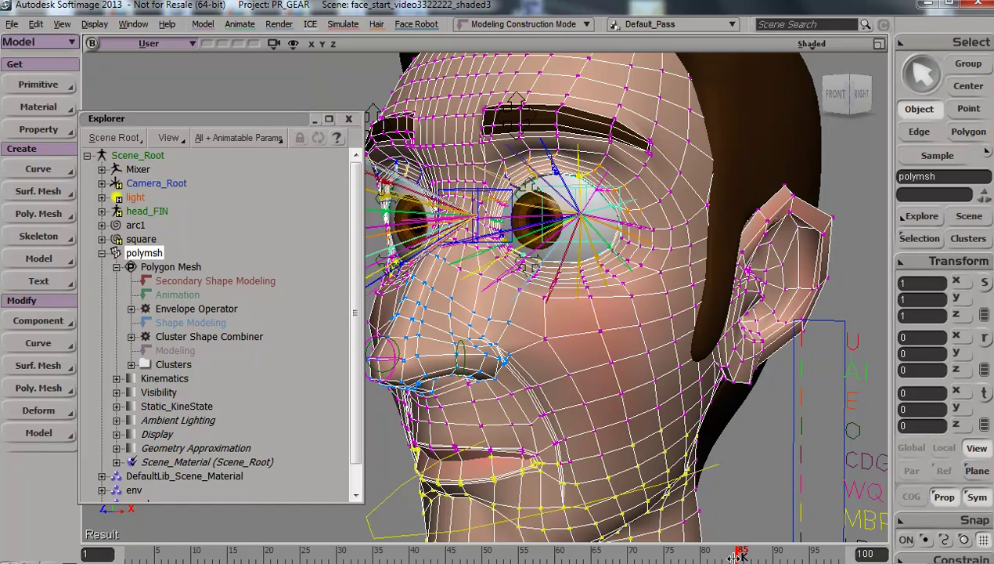
middle_drag(573, 349, 577, 466)
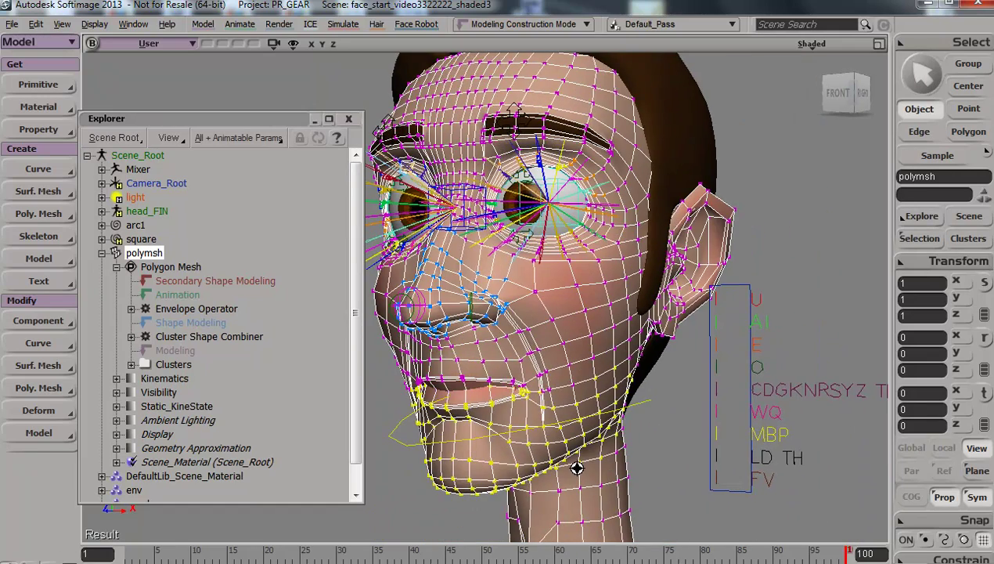
Rotate the jaw control about 22.6 degrees on X to open the mouth and reselect the merged mesh
click(404, 443)
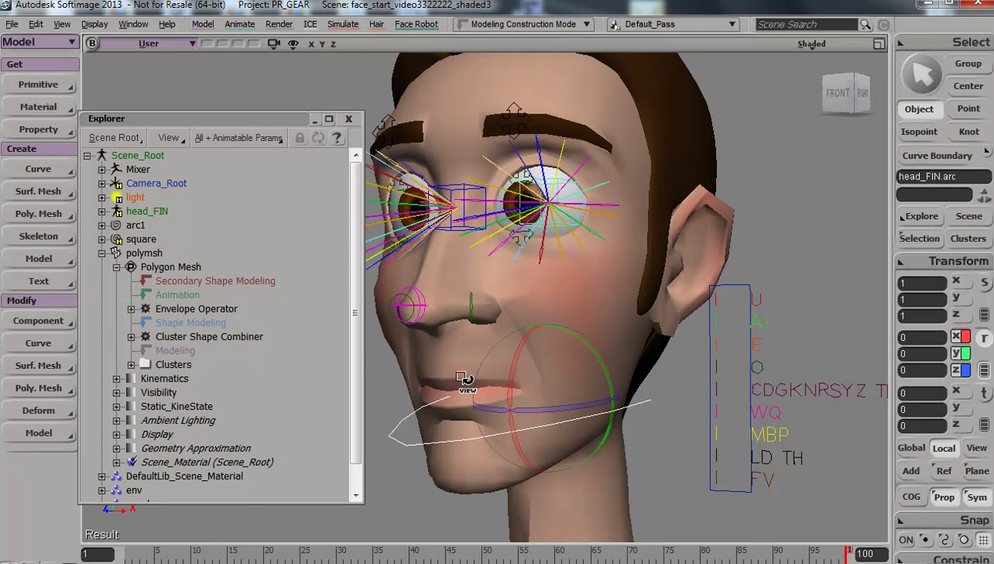
drag(524, 355, 488, 431)
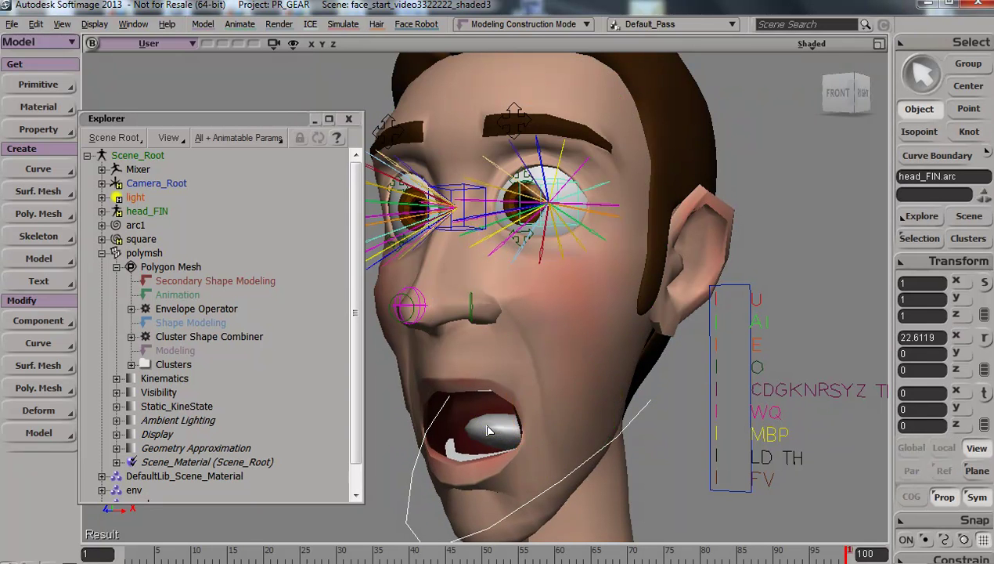
click(488, 431)
key(s)
right_drag(494, 433, 527, 433)
middle_drag(447, 439, 503, 324)
right_drag(502, 356, 492, 362)
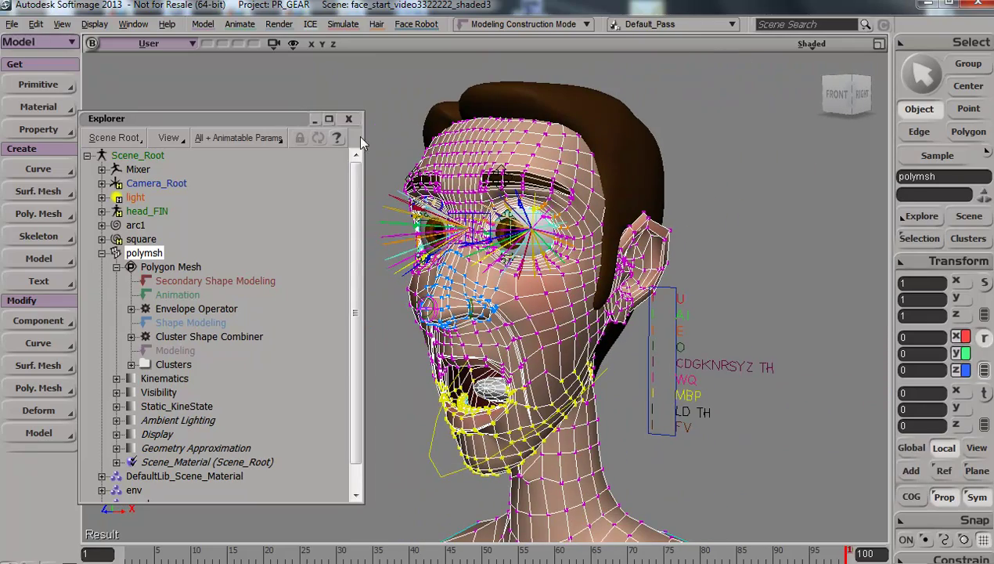
Return the timeline to frame 1 and select all the tongue's polygons using the Polygon Island selection filter
drag(287, 554, 126, 555)
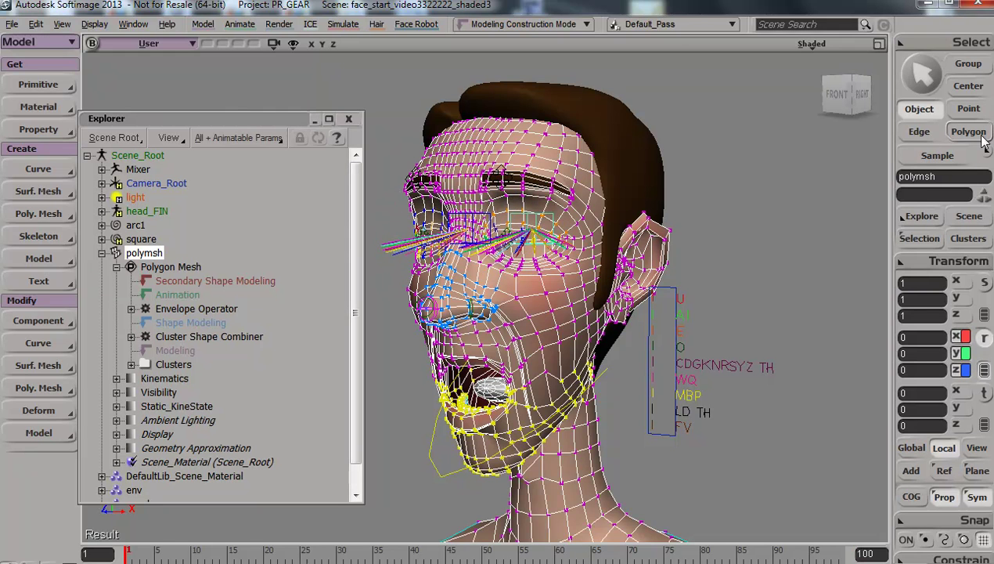
click(981, 136)
right_click(981, 137)
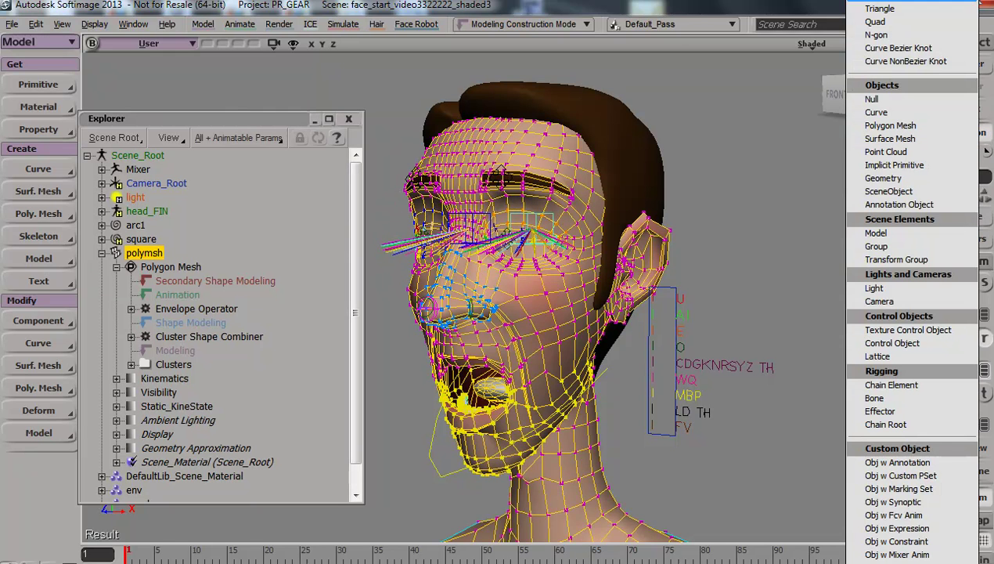
click(893, 1)
key(space)
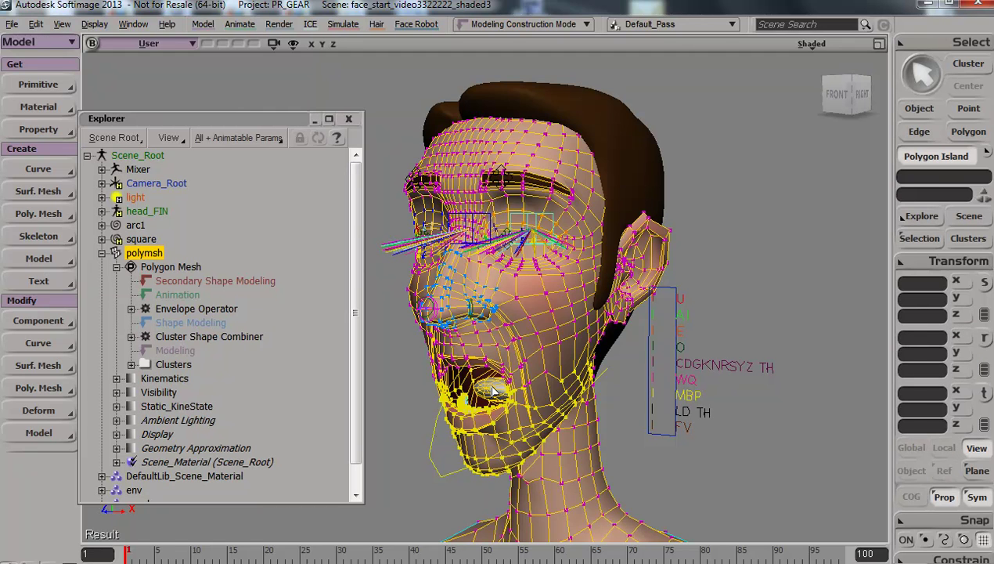
key(u)
click(490, 386)
key(s)
middle_drag(506, 354, 791, 198)
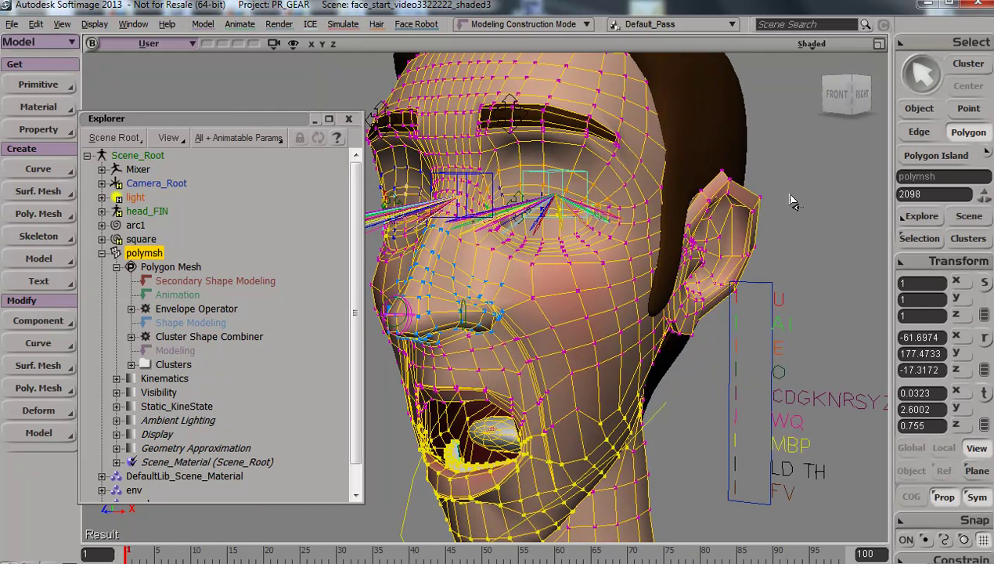
click(936, 156)
click(486, 439)
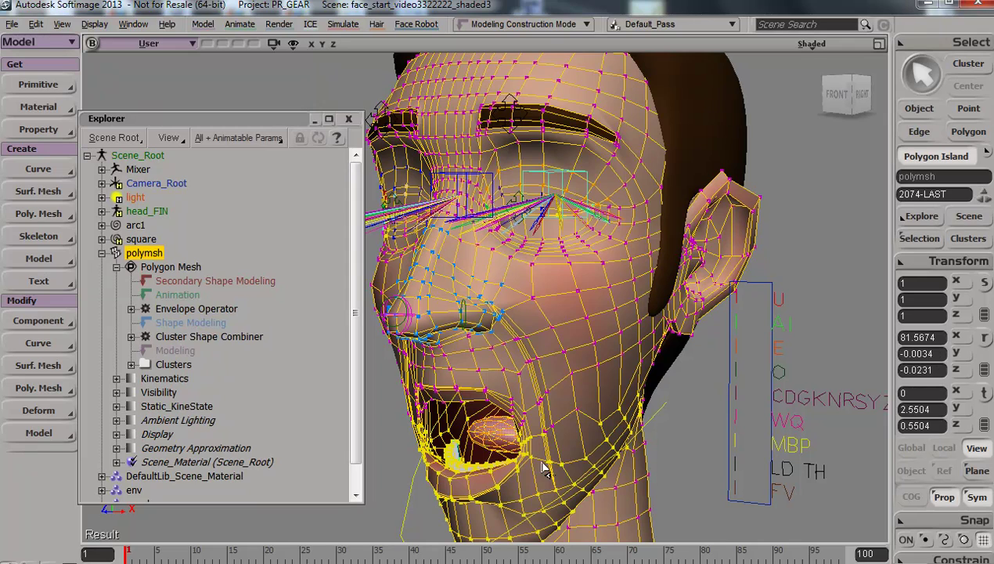
Close the Explorer, move the timeline to frame 100 and inspect the open mouth from the side
click(350, 120)
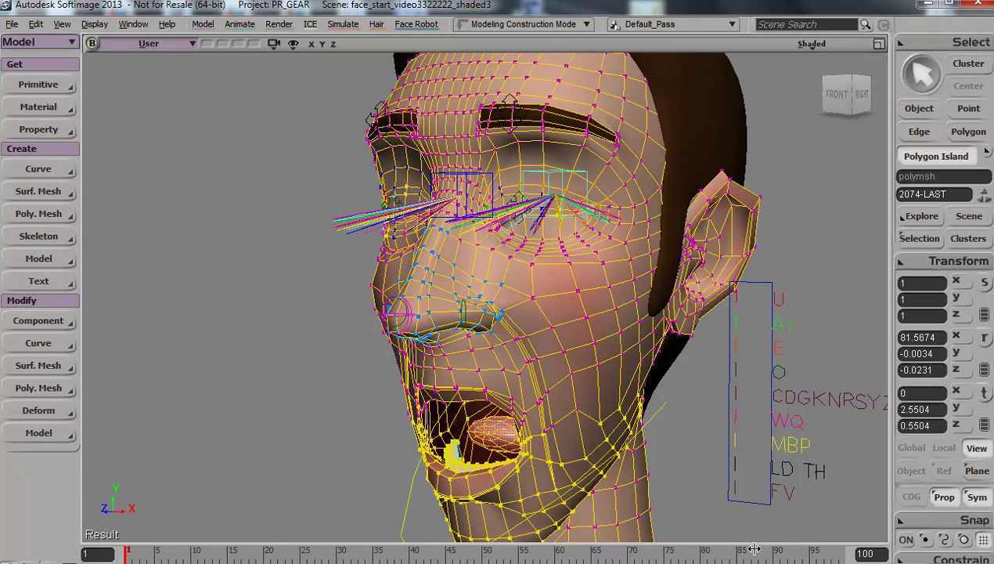
drag(754, 548, 847, 550)
right_drag(641, 488, 532, 482)
middle_drag(532, 482, 612, 409)
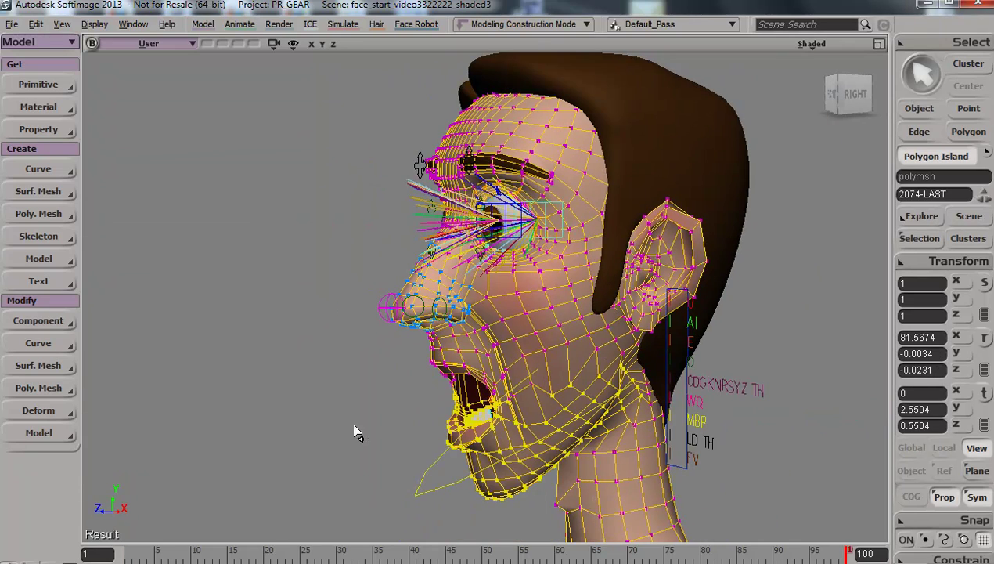
Return to object selection, reset the jaw control's rotation to close the mouth and reselect the merged mesh
key(space)
right_drag(718, 464, 734, 443)
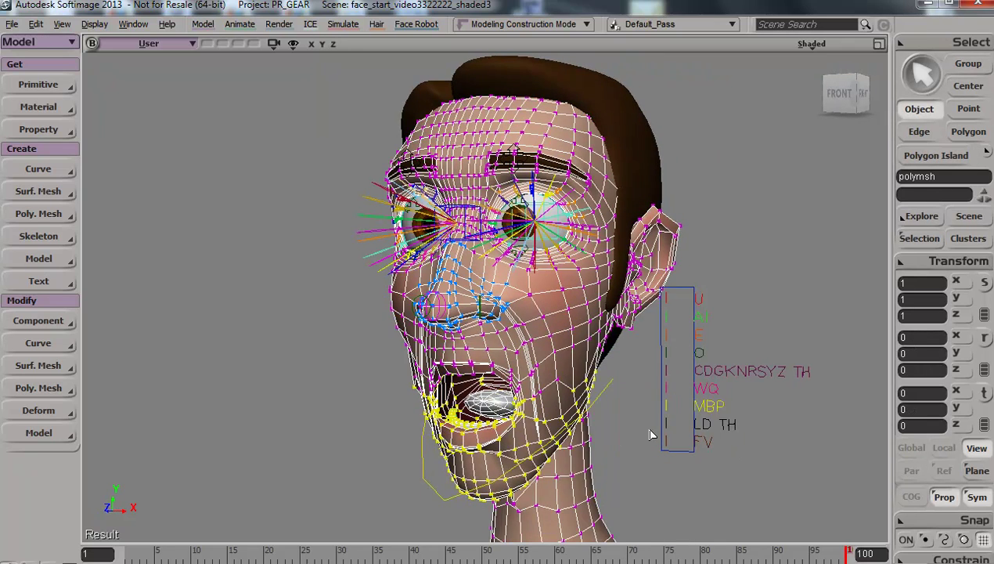
middle_drag(650, 435, 621, 395)
click(618, 390)
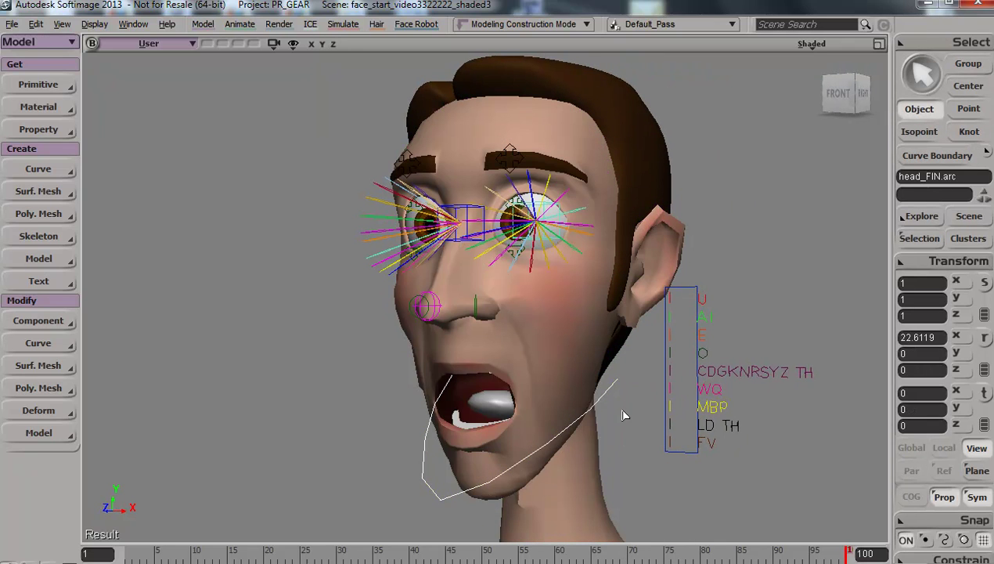
click(574, 374)
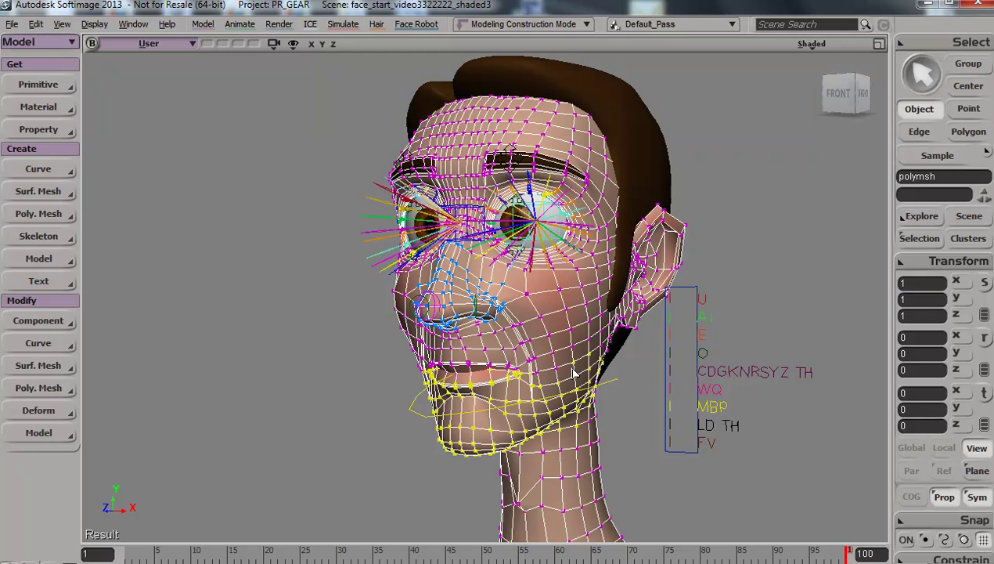
Restore the four-viewport layout and examine the selected tongue polygons inside the mouth in the Right view
key(u)
click(878, 44)
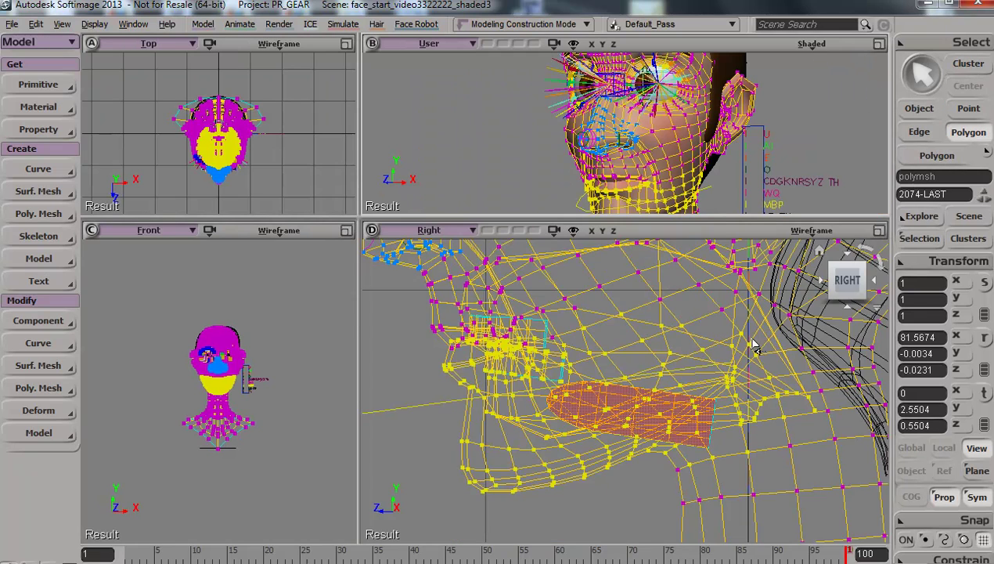
key(s)
middle_drag(753, 345, 670, 355)
drag(667, 357, 676, 375)
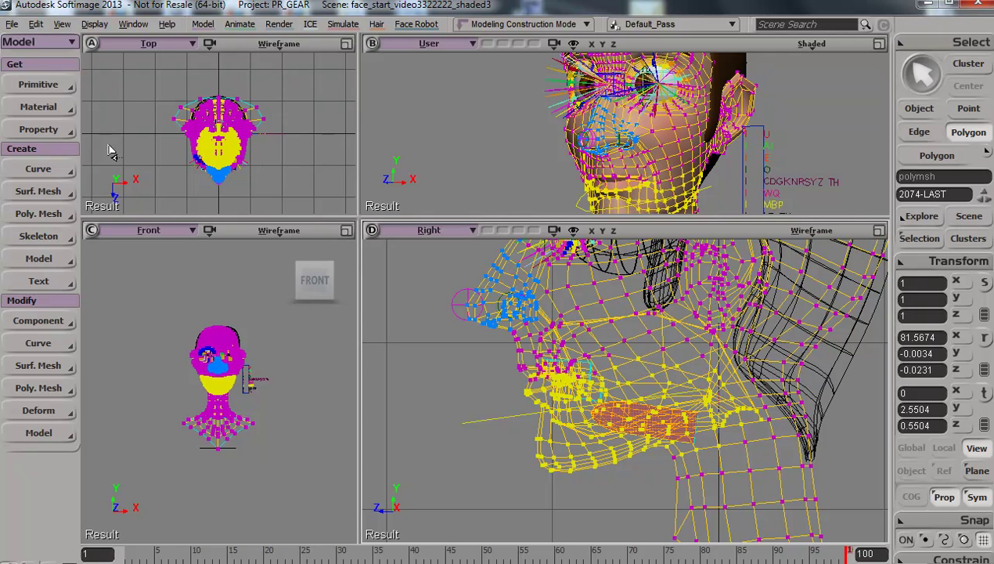
Switch to object selection and the Animate toolset, open the Shape Manager for the merged mesh and narrow its window
key(space)
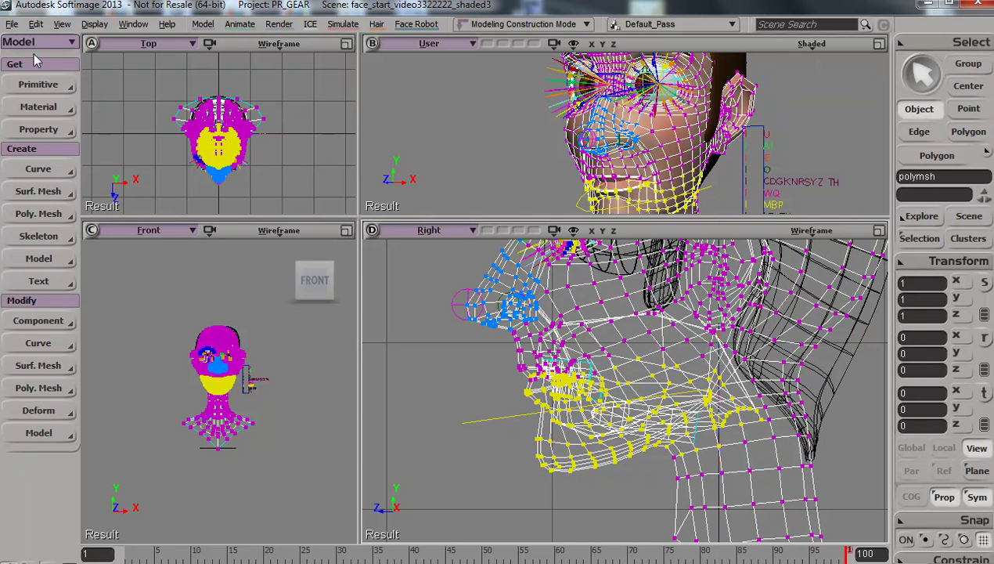
click(39, 41)
click(39, 77)
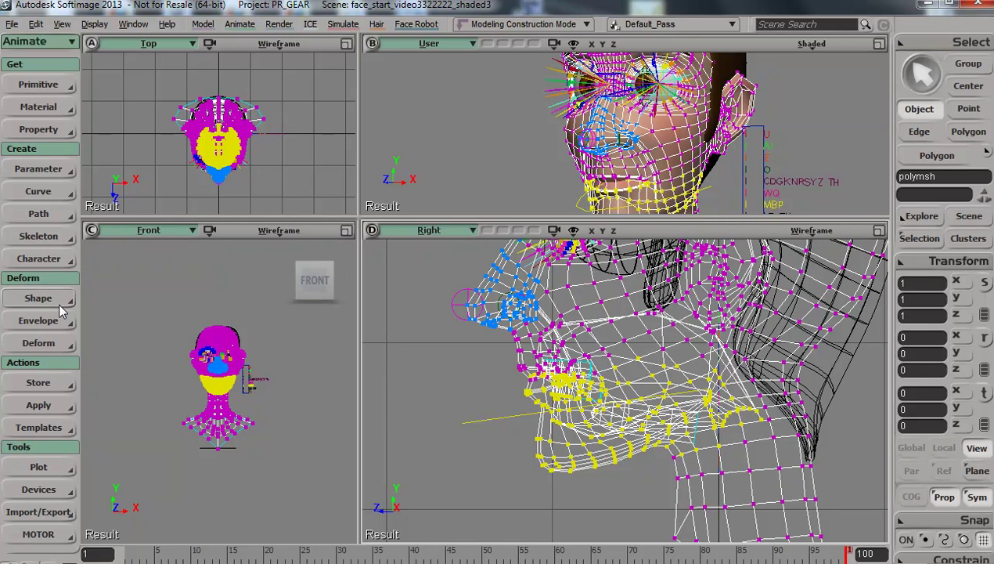
click(58, 302)
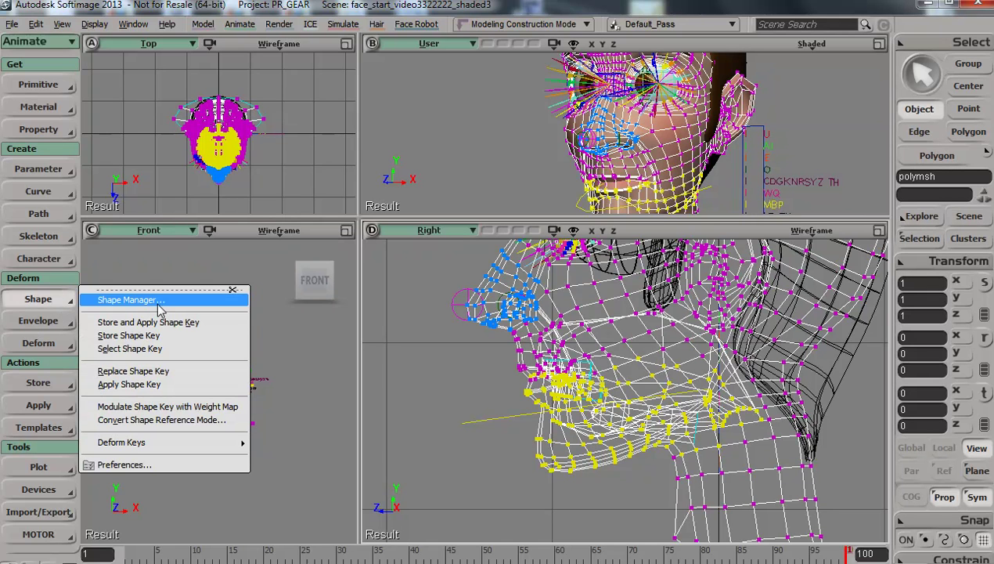
click(155, 301)
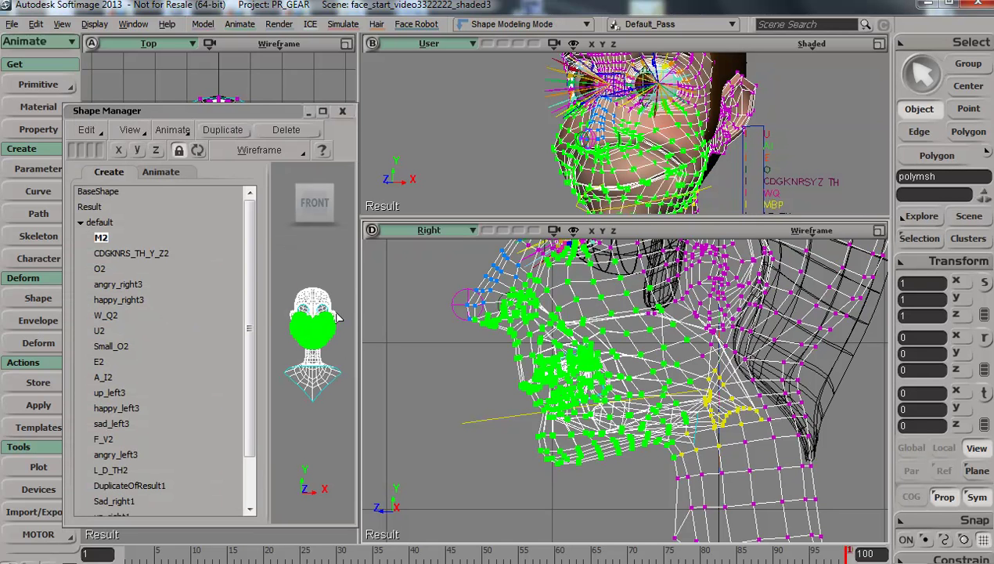
drag(357, 311, 266, 311)
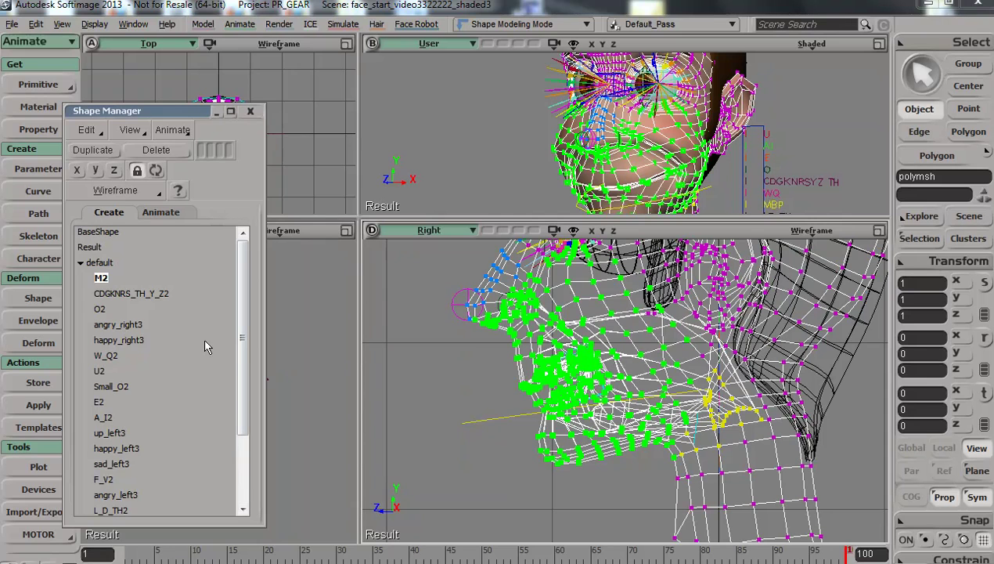
Duplicate BaseShape in the Shape Manager and rename the duplicate as junk
drag(241, 354, 239, 479)
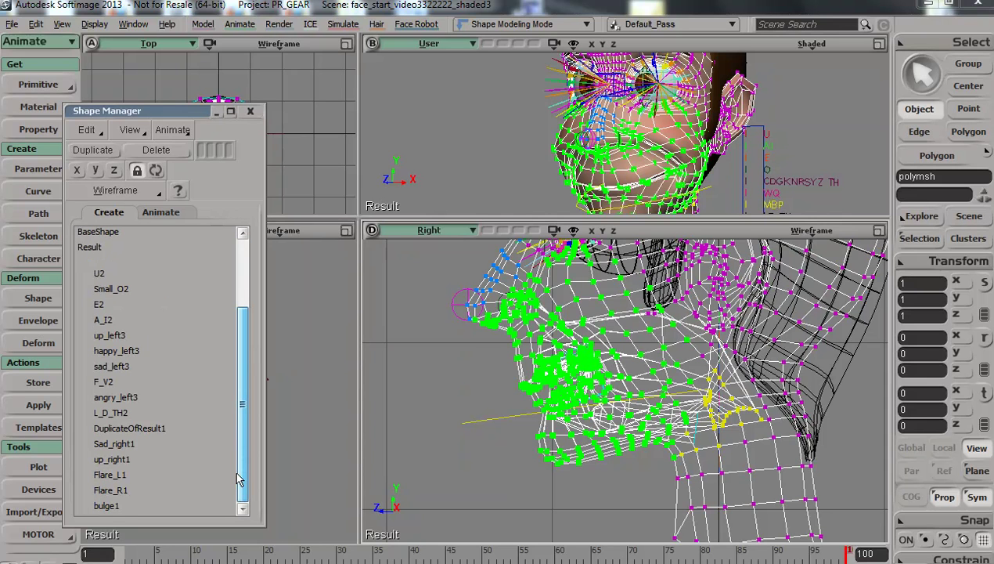
click(239, 263)
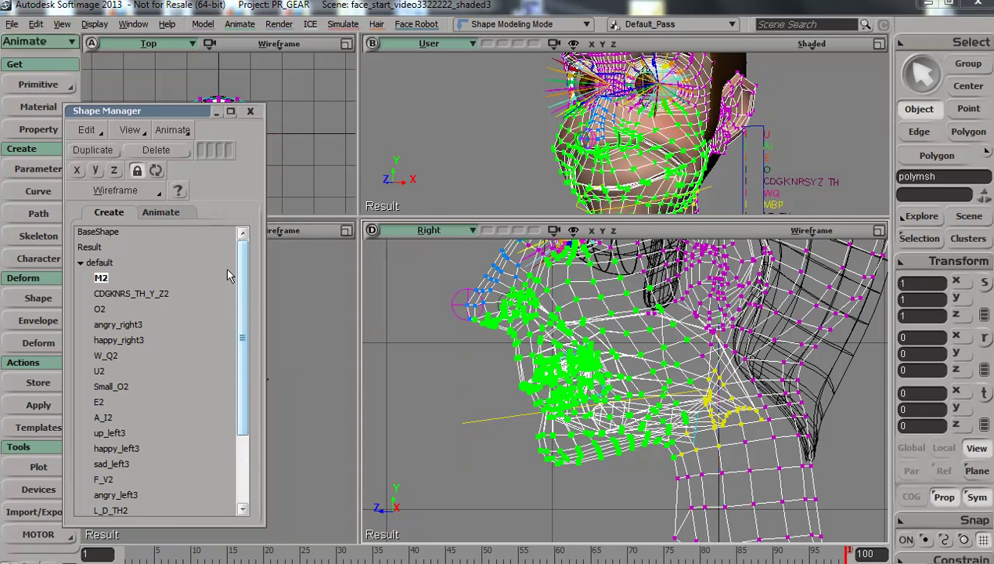
click(98, 233)
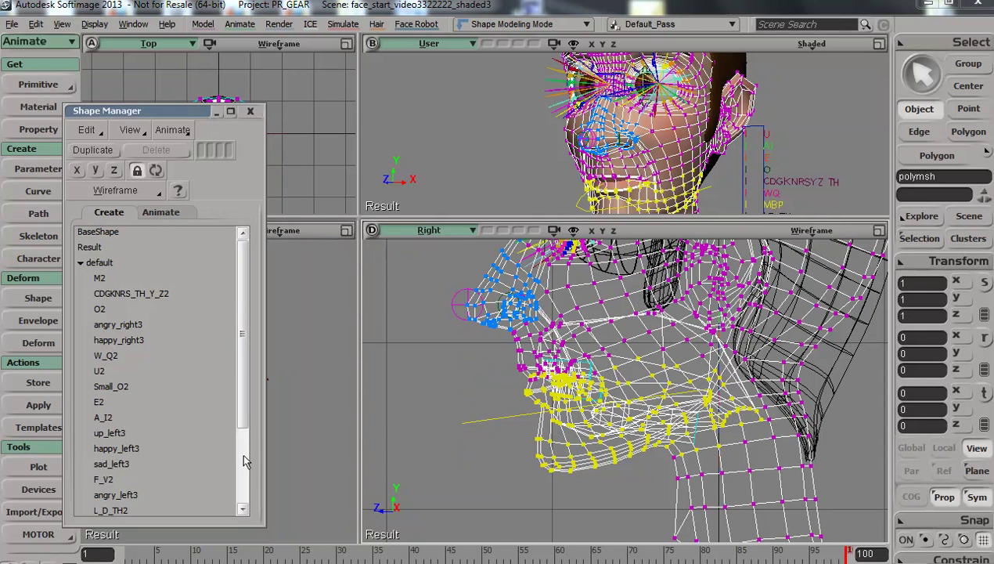
right_click(160, 505)
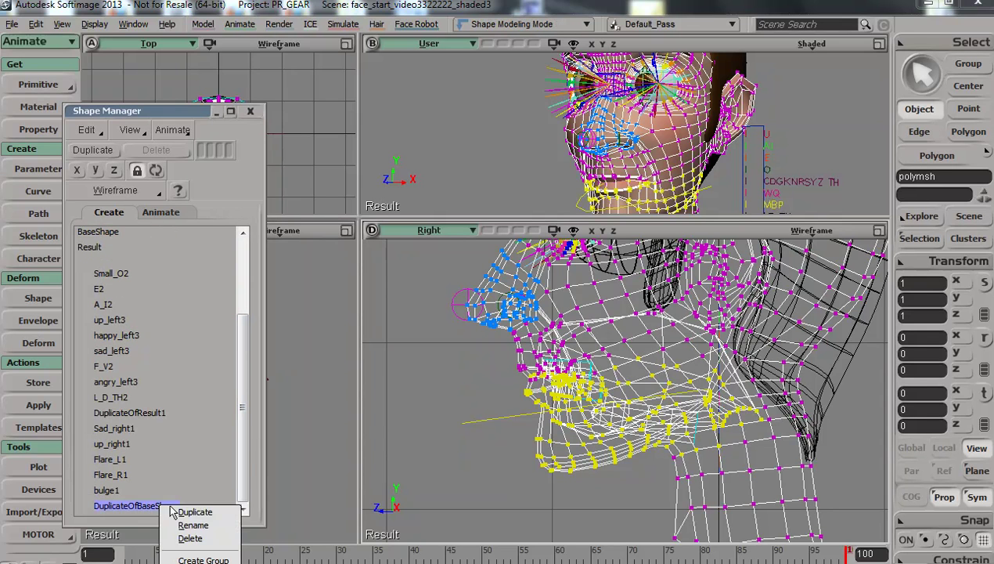
click(208, 525)
text(junk)
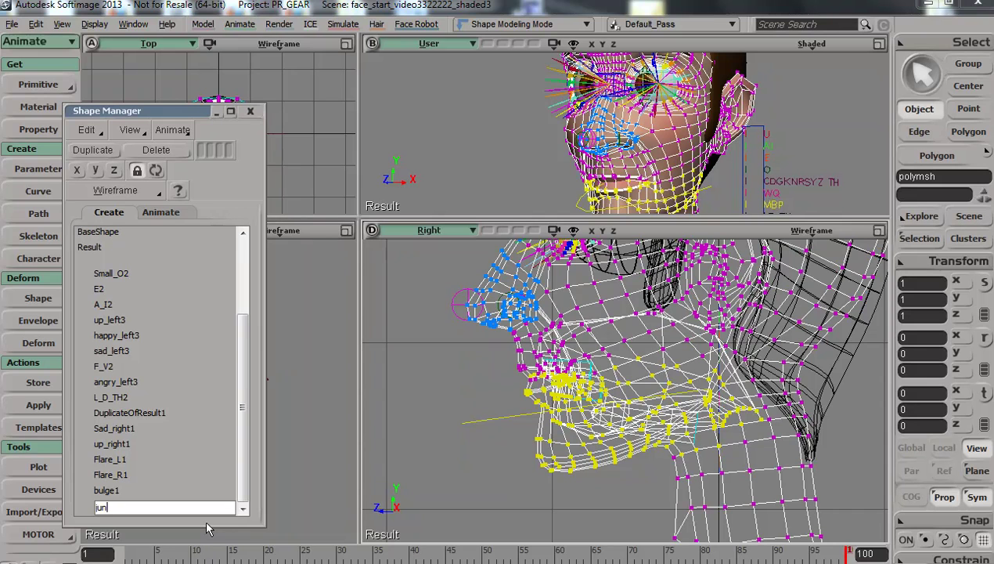
key(Return)
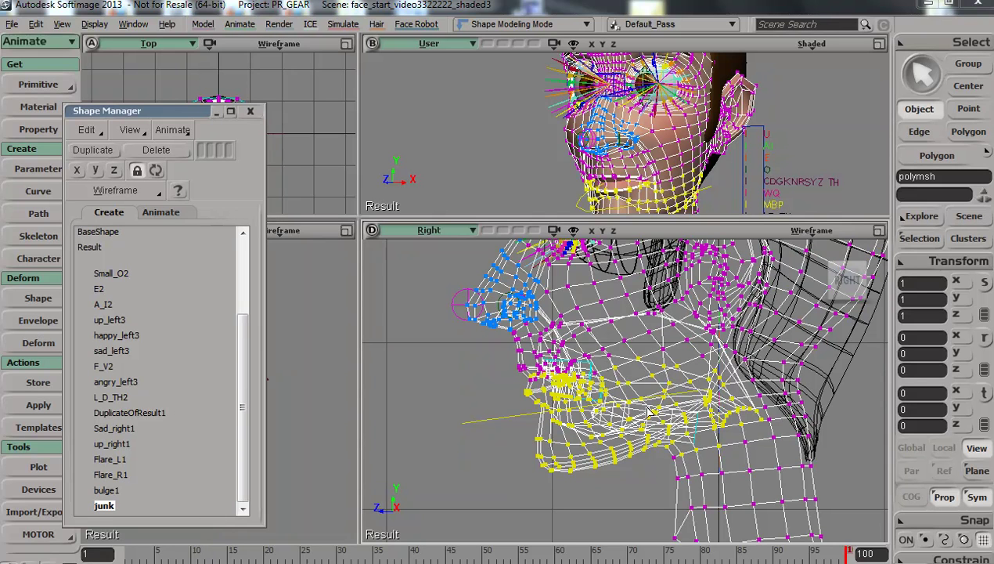
With the junk shape active, move the tongue polygons forward out of the mouth in the Right view, then maximize the User view
click(112, 490)
click(110, 505)
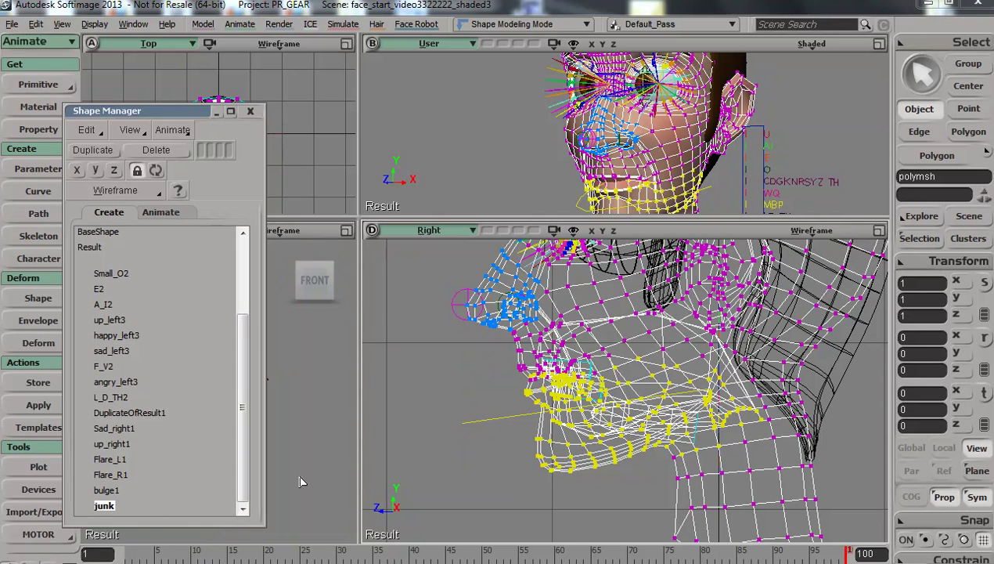
key(u)
key(v)
drag(649, 418, 415, 421)
click(878, 45)
key(space)
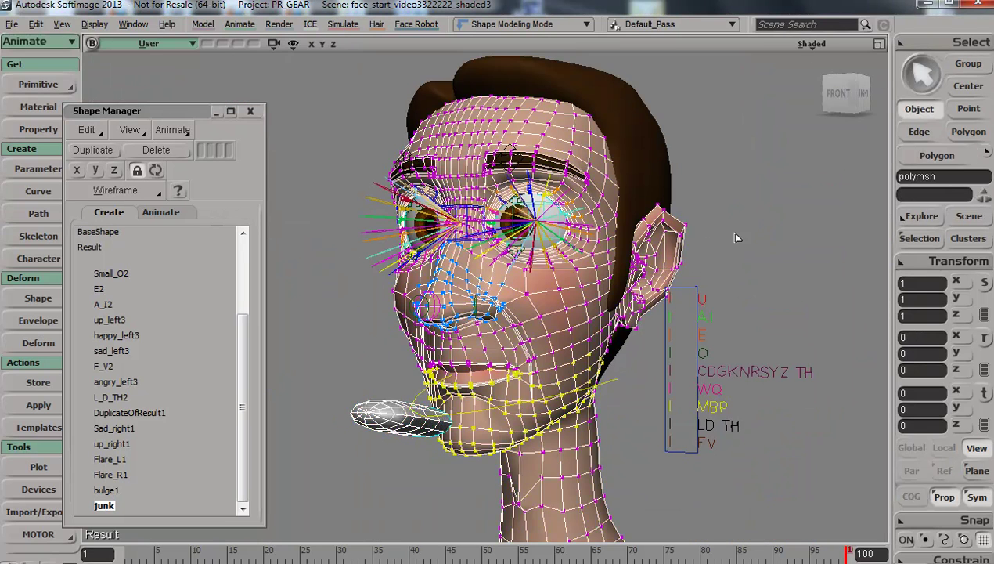
Deselect the merged mesh and examine the shaded face with the extended tongue from the front
click(732, 232)
key(s)
right_drag(646, 377, 661, 380)
key(space)
click(583, 317)
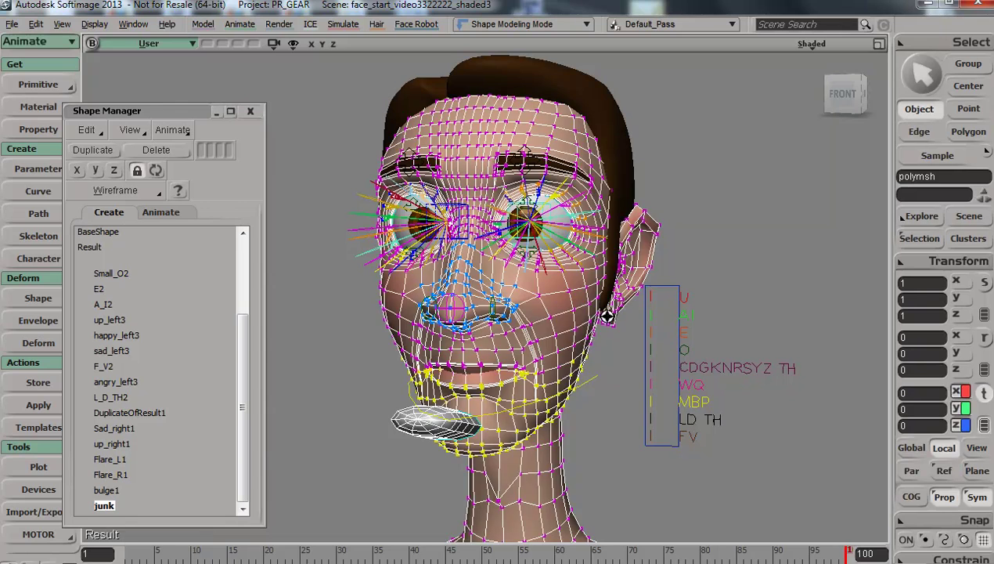
key(s)
right_drag(605, 315, 598, 316)
key(space)
click(712, 248)
drag(539, 329, 546, 261)
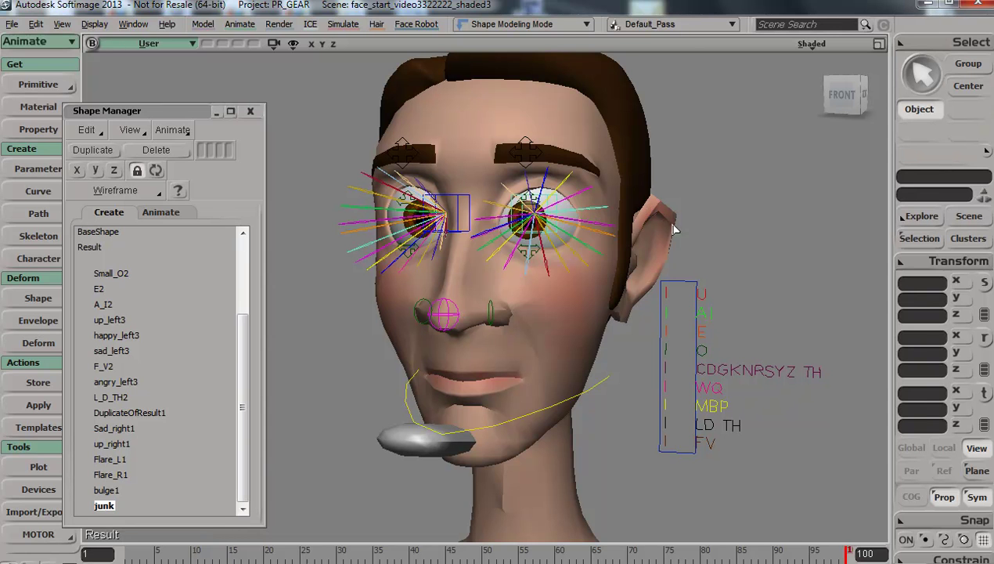
Inspect the extended tongue from a three-quarter angle and reselect the merged mesh
key(s)
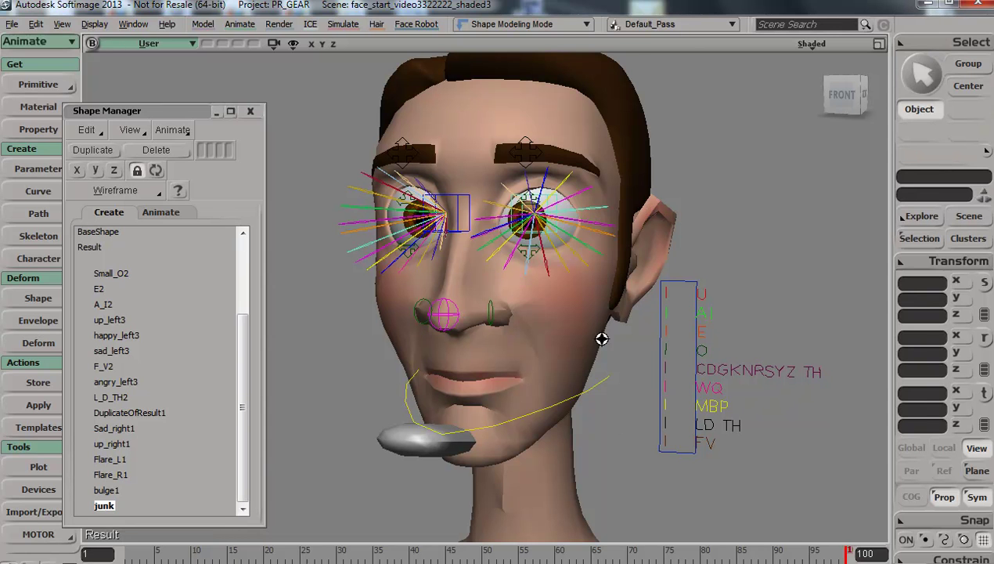
middle_drag(599, 337, 592, 378)
drag(572, 356, 497, 389)
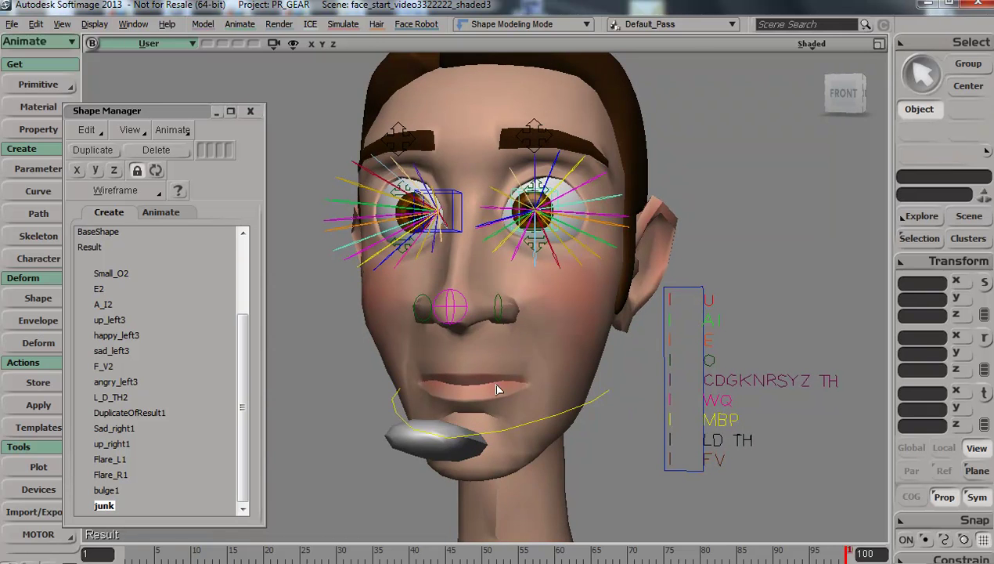
key(s)
right_drag(524, 435, 505, 439)
click(407, 437)
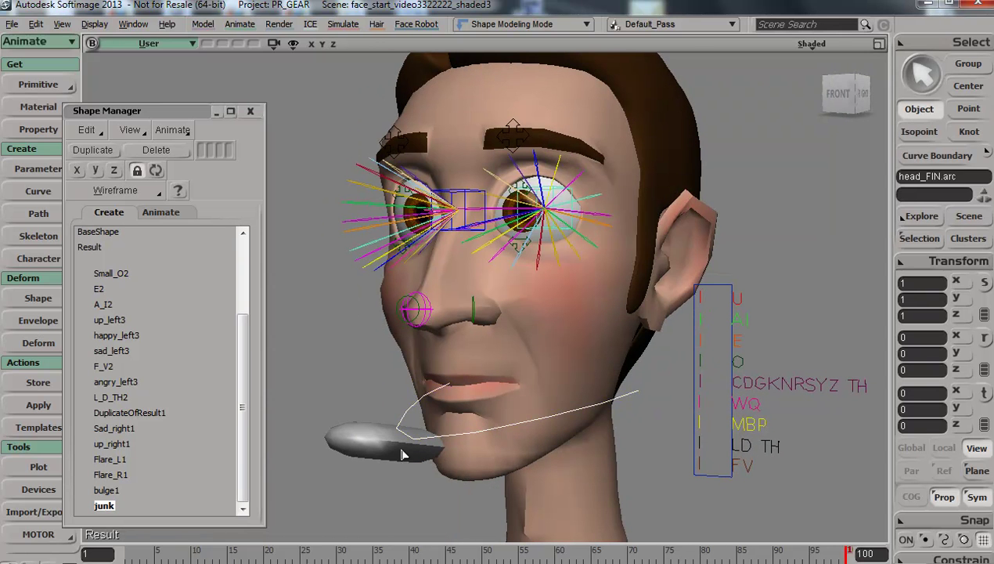
click(368, 435)
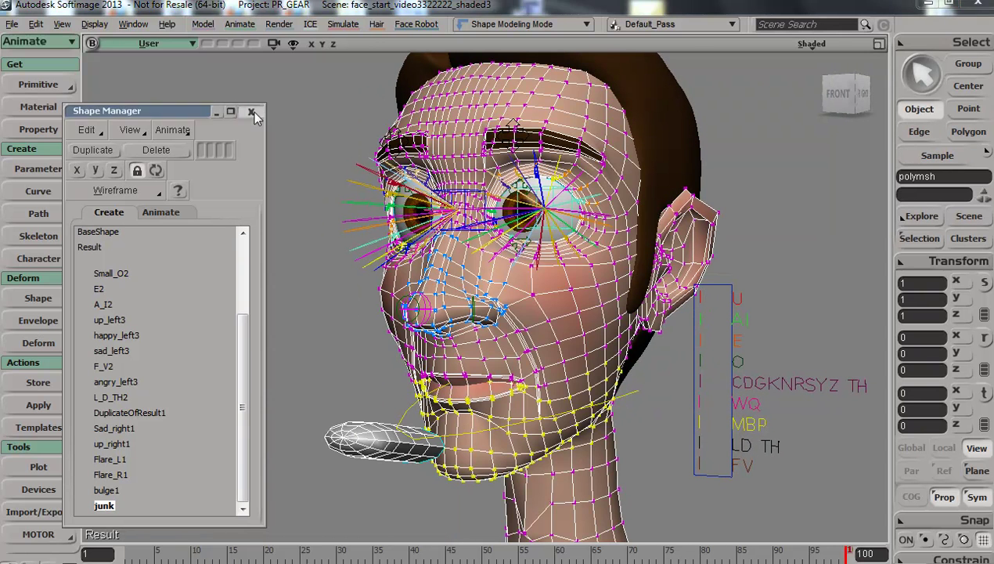
click(250, 111)
click(33, 168)
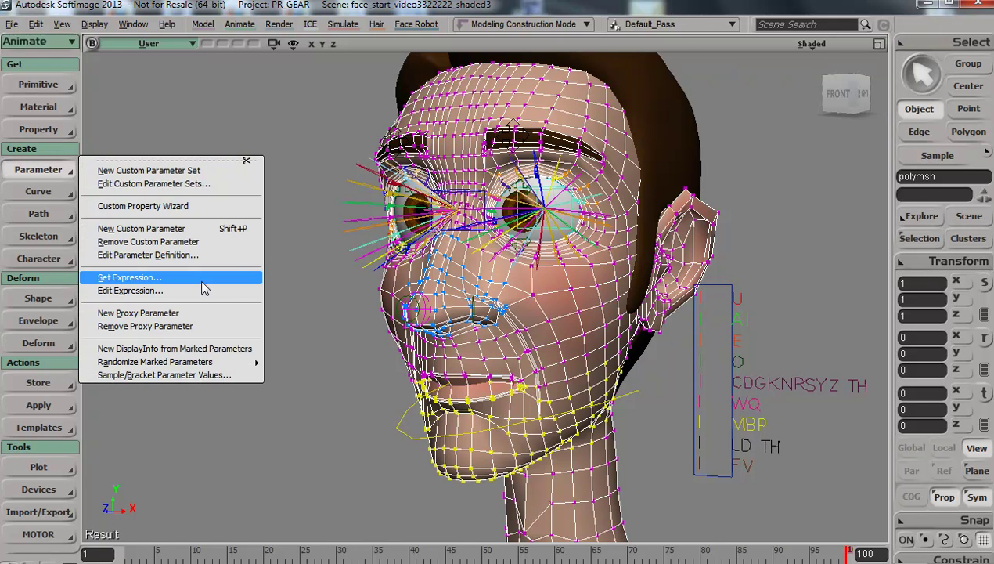
click(55, 108)
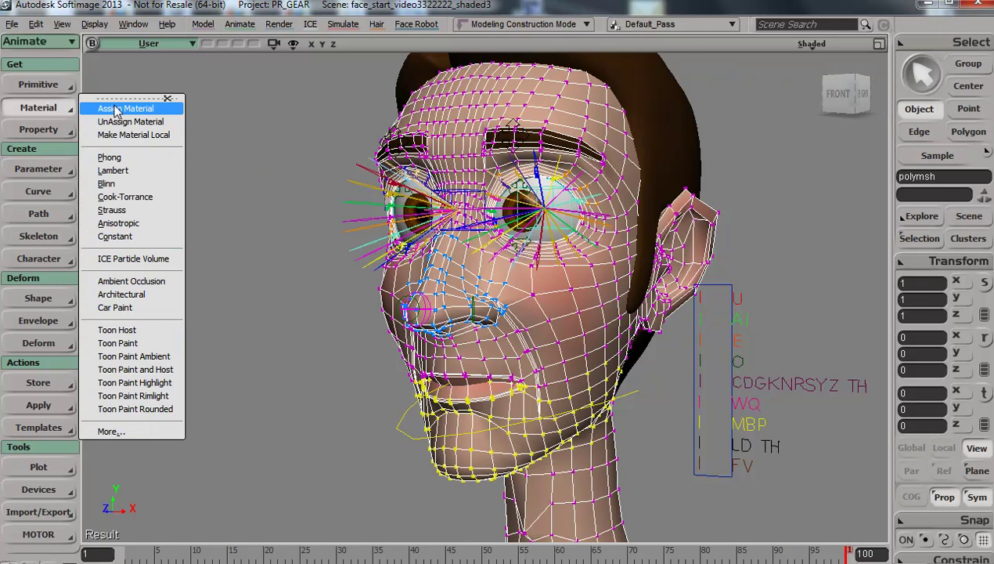
click(43, 129)
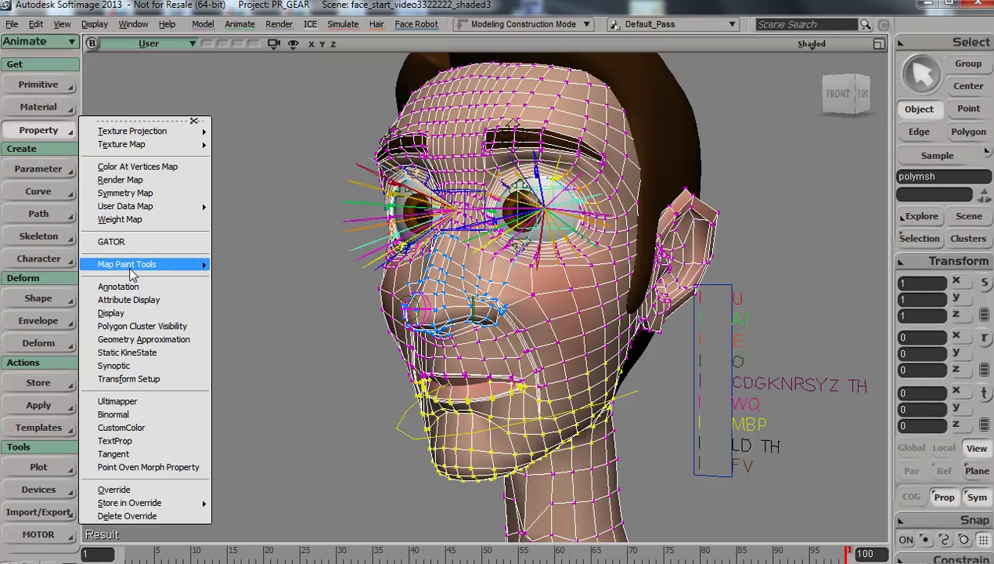
mouse_move(132, 266)
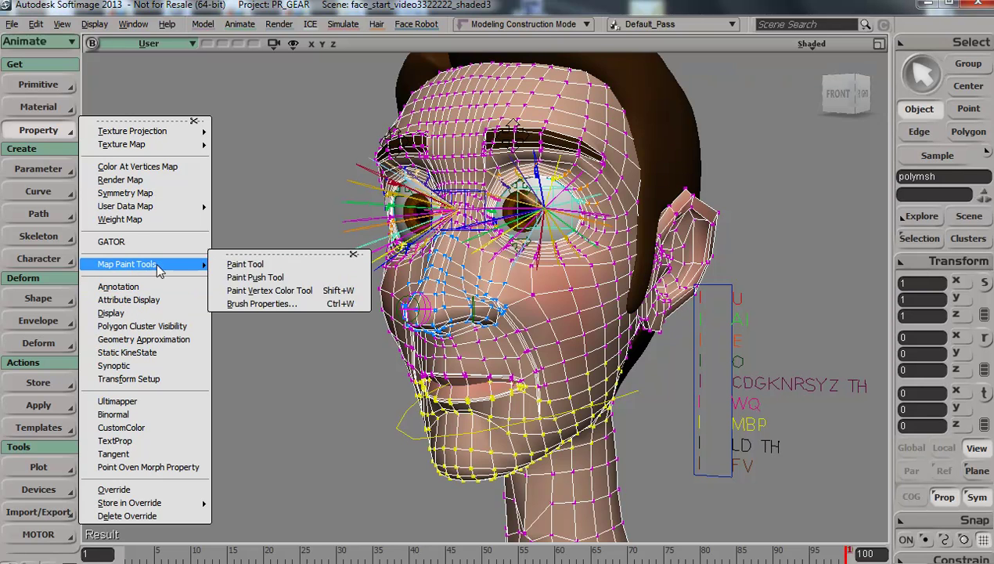
click(281, 293)
scroll(426, 238, down, 3)
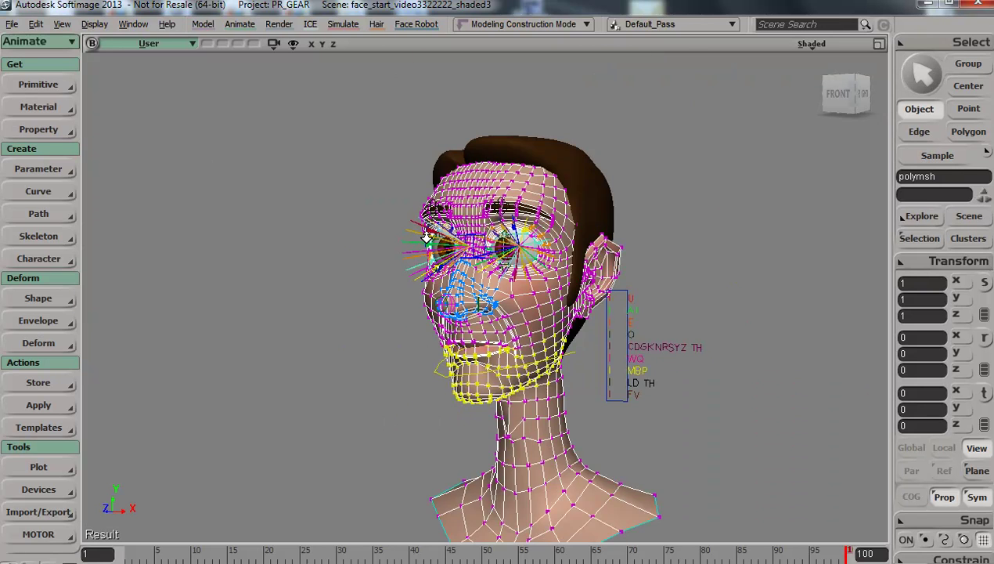
right_drag(406, 330, 400, 333)
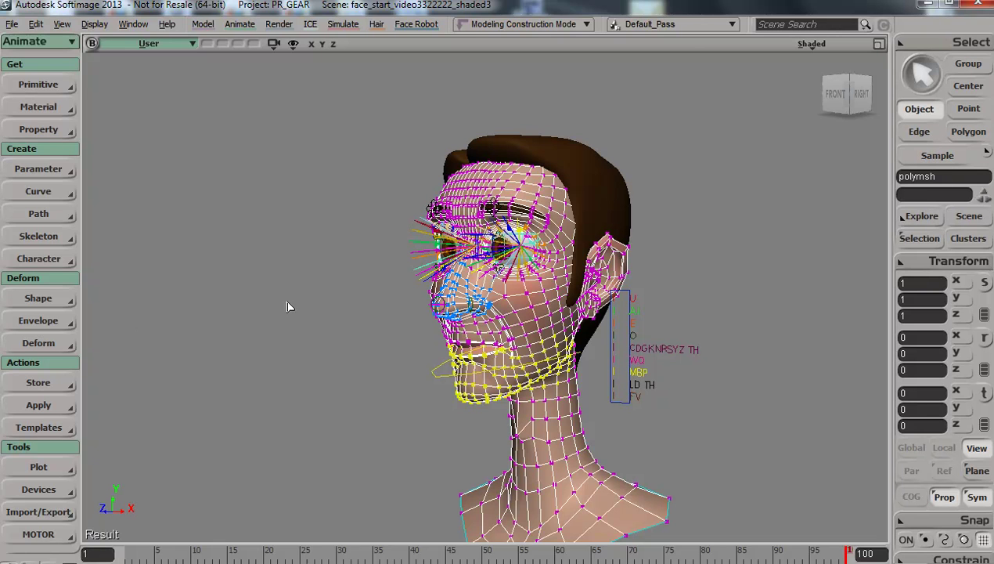
Reopen the Shape Manager, select the junk shape and set its animation weight to 1
click(43, 304)
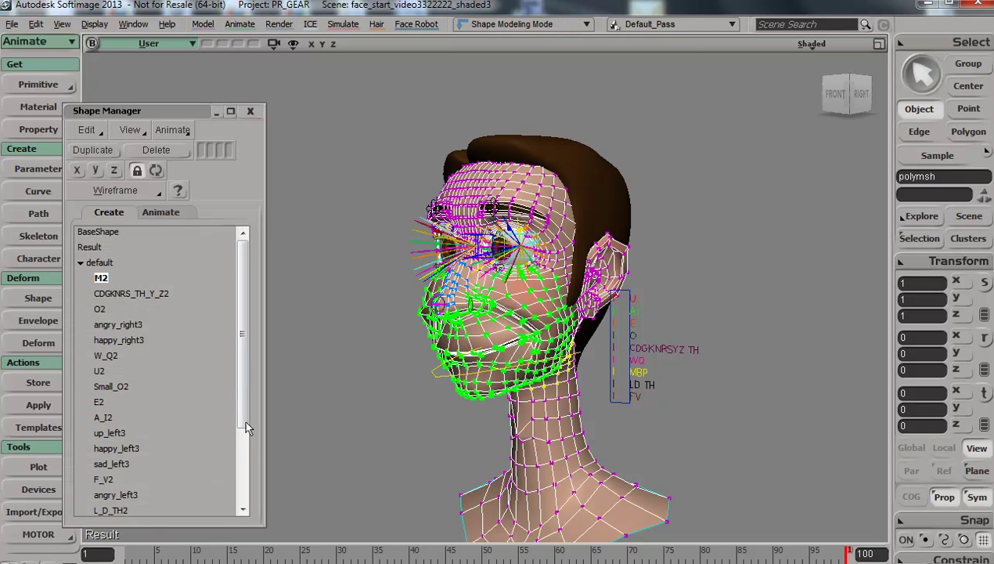
drag(244, 400, 245, 470)
click(102, 506)
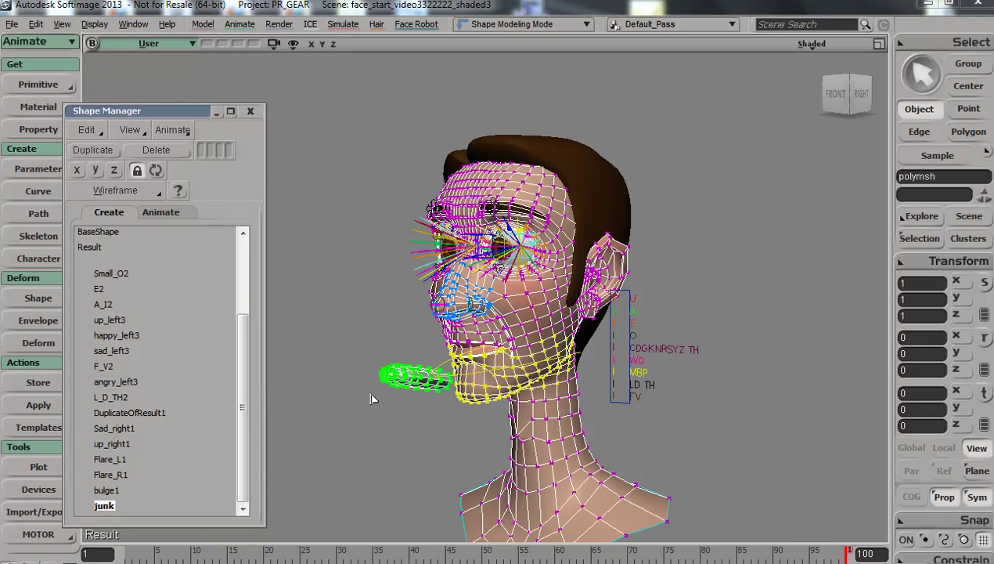
click(160, 211)
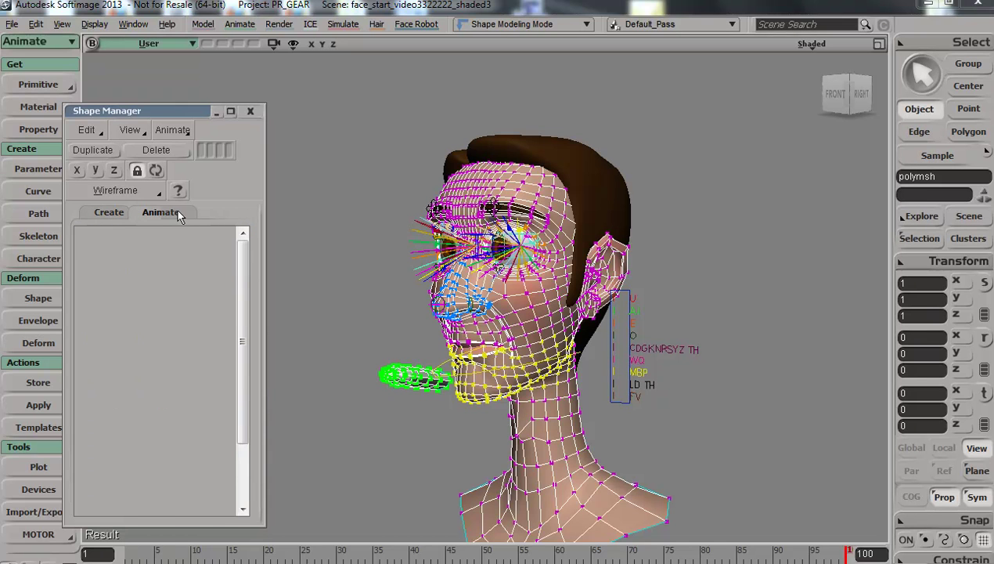
click(244, 488)
click(207, 510)
scroll(529, 250, up, 2)
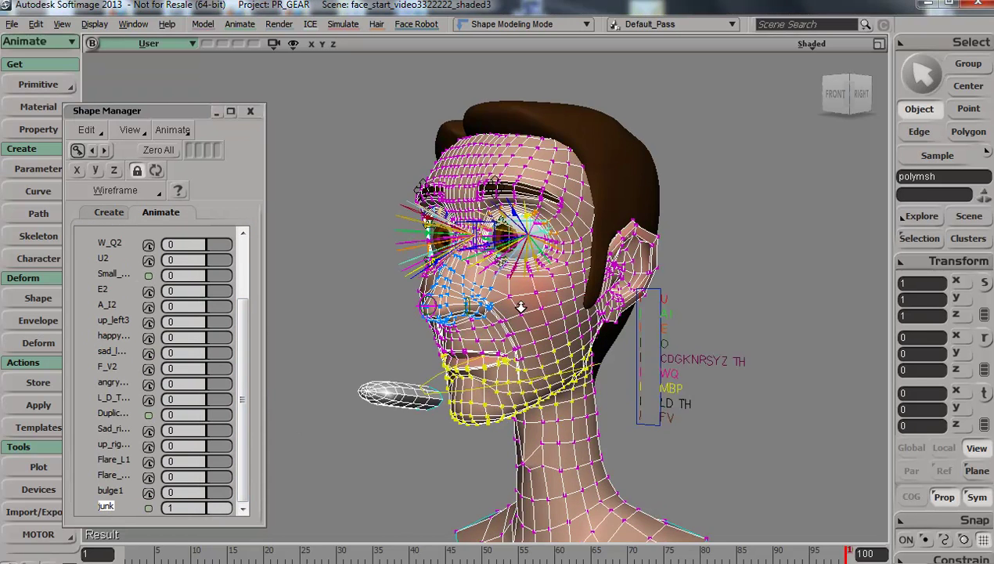
click(191, 509)
drag(207, 510, 496, 507)
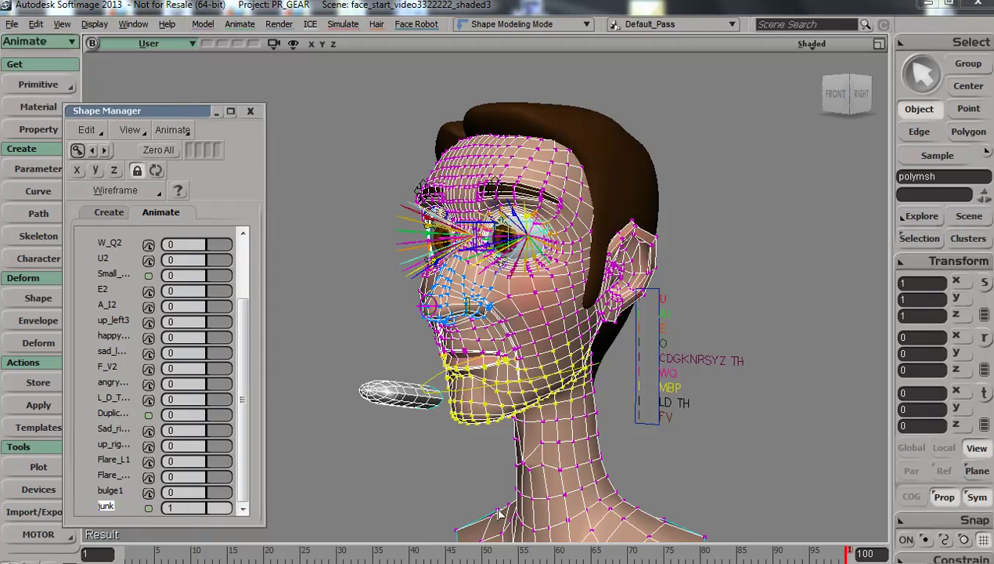
Close the Shape Manager and activate the Paint Vertex Color Tool on the merged mesh
key(s)
middle_drag(505, 411, 480, 517)
scroll(480, 517, up, 4)
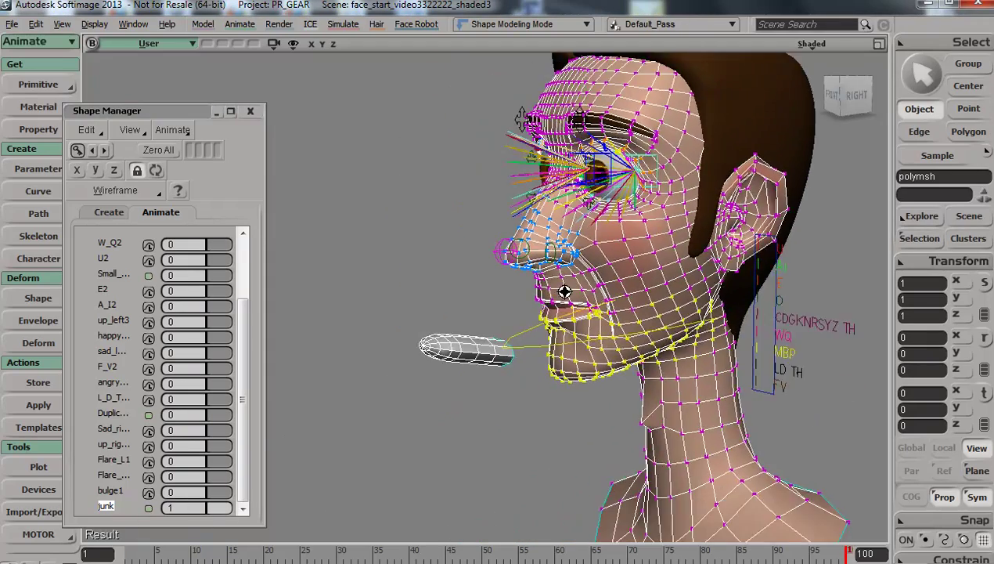
right_drag(522, 486, 483, 483)
middle_drag(483, 483, 450, 337)
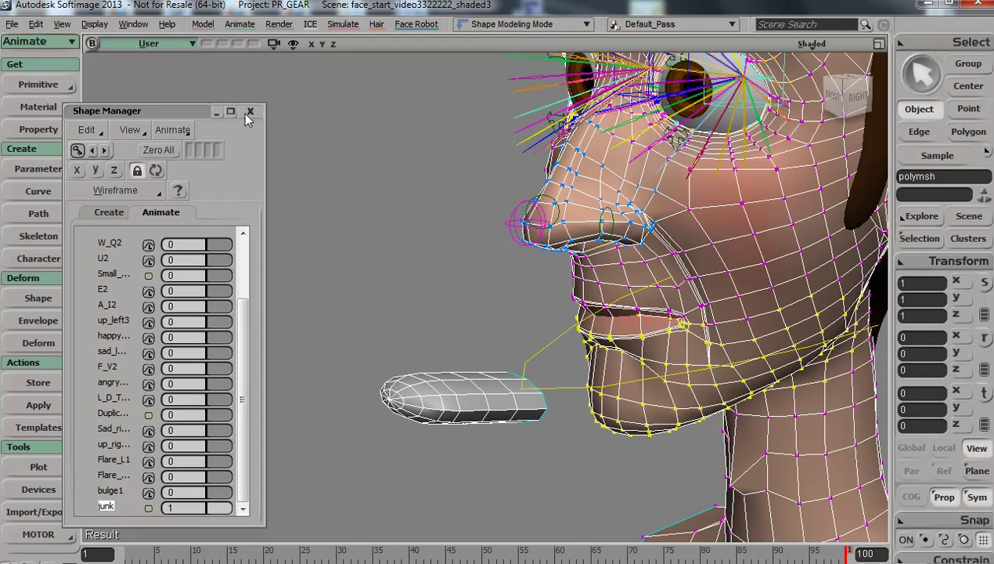
click(250, 111)
key(s)
right_drag(424, 400, 427, 448)
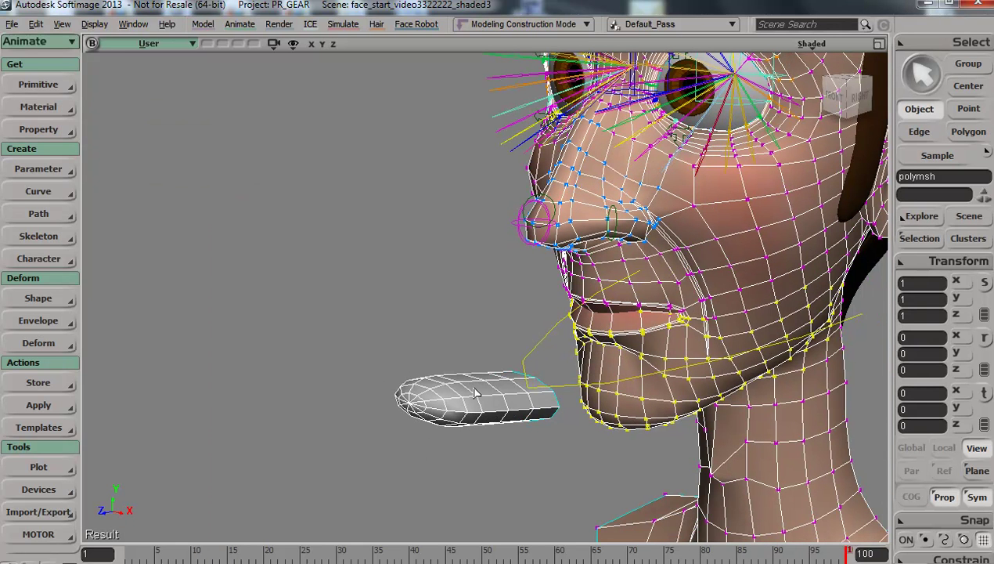
click(31, 169)
click(44, 129)
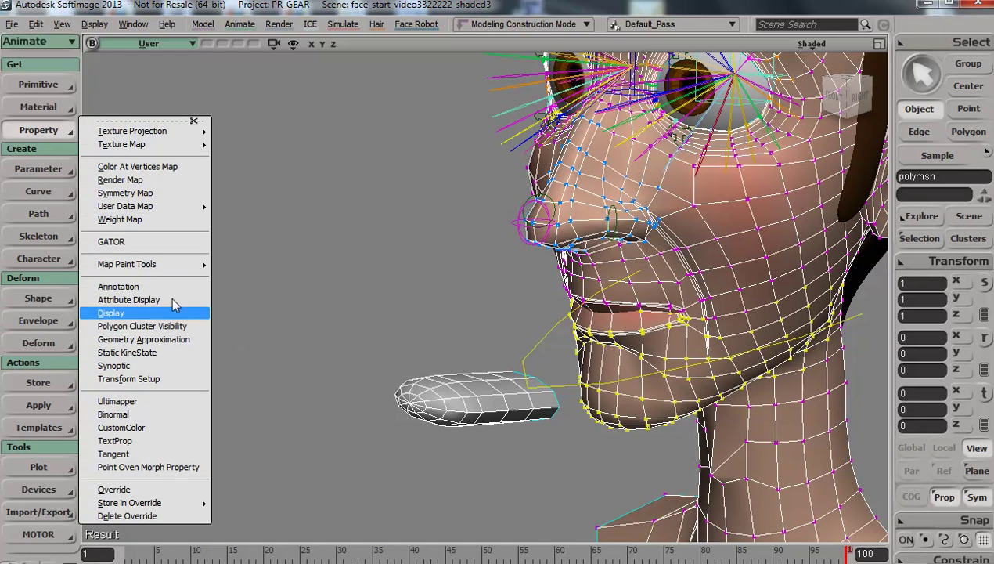
mouse_move(180, 264)
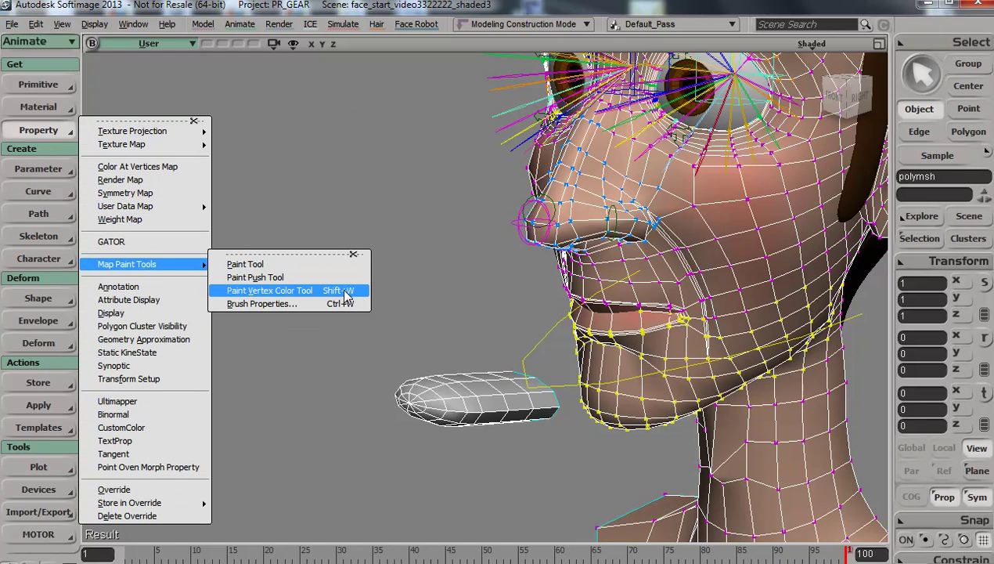
click(354, 291)
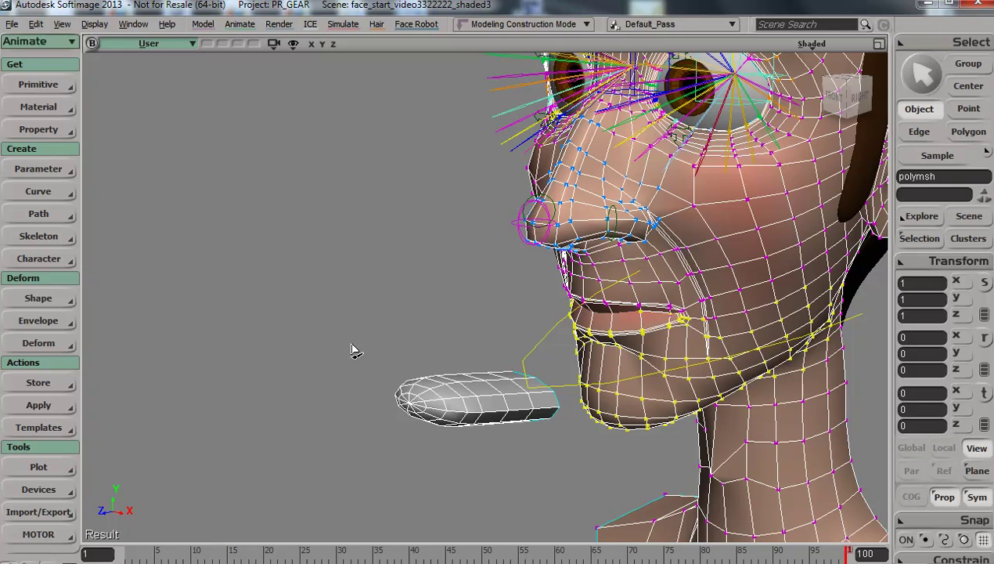
Configure the vertex color brush with red paint and an opacity of 100
key(ctrl+w)
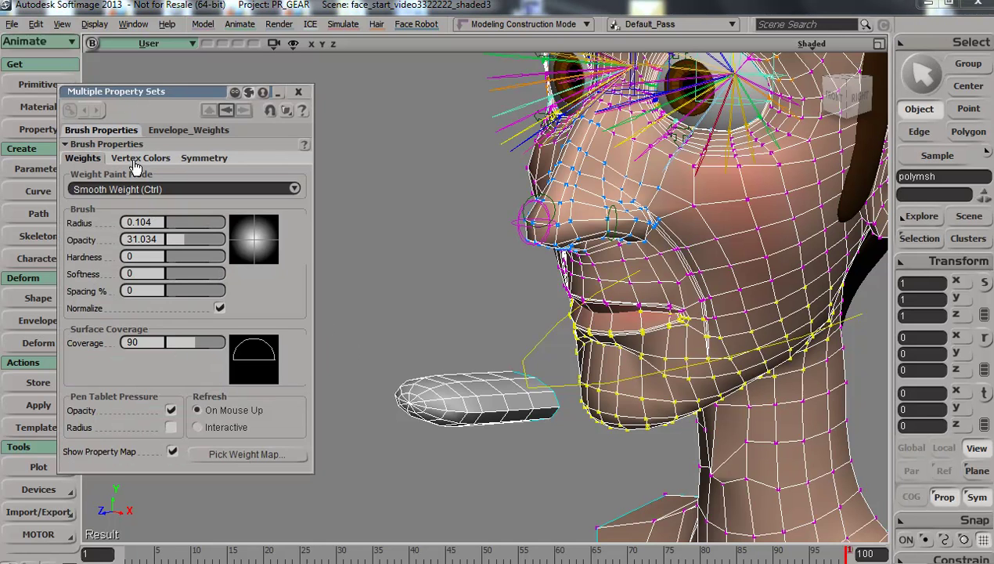
click(138, 159)
click(76, 456)
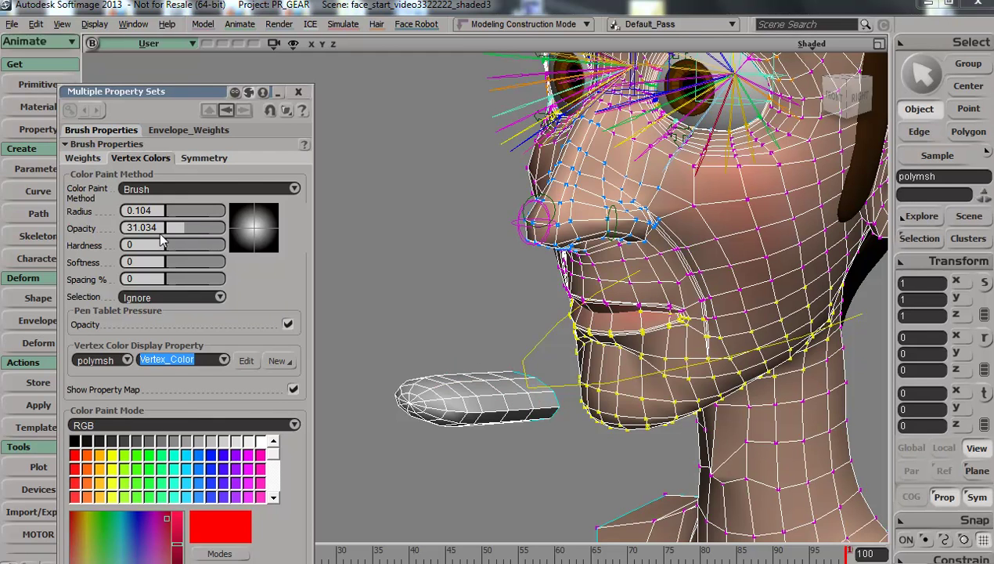
drag(181, 228, 231, 229)
Paint the entire extended tongue red with the vertex color brush and close the brush properties
mouse_move(408, 398)
mouse_down()
mouse_move(526, 405)
mouse_move(520, 376)
mouse_move(450, 405)
mouse_move(422, 393)
mouse_move(483, 389)
mouse_move(450, 420)
mouse_up()
mouse_move(513, 454)
right_down()
mouse_move(548, 330)
mouse_move(542, 309)
right_up()
middle_drag(537, 231, 513, 253)
mouse_move(513, 253)
mouse_down()
mouse_move(477, 252)
mouse_move(473, 294)
mouse_move(368, 234)
mouse_move(493, 258)
mouse_move(423, 290)
mouse_up()
middle_drag(423, 290, 458, 288)
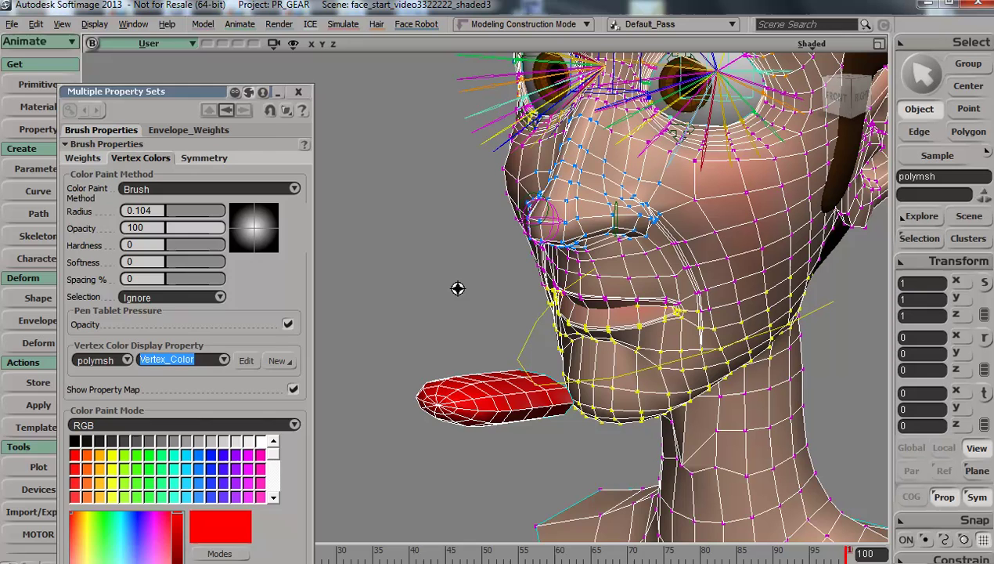
click(298, 92)
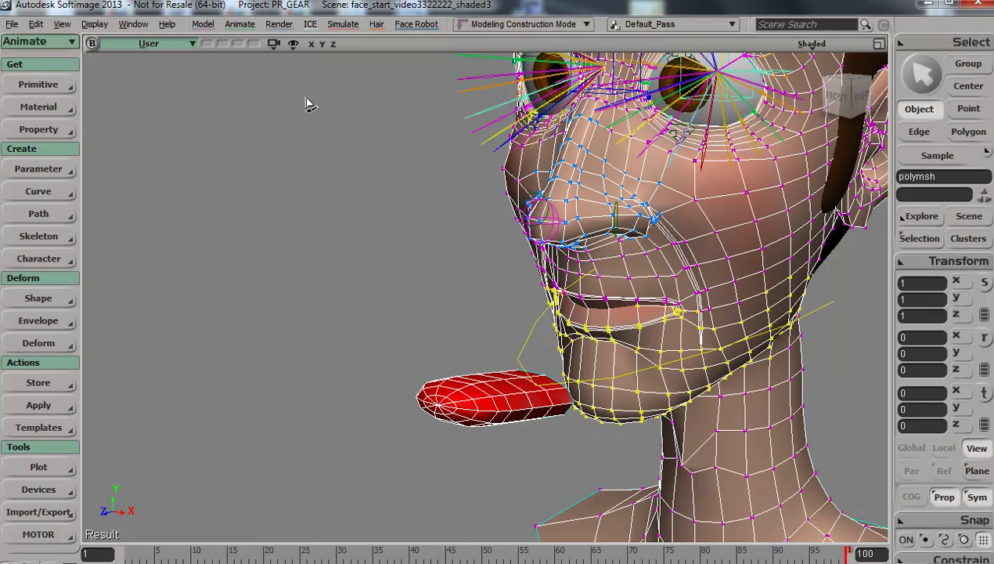
Reset the junk shape's animation weight to 0 in the Shape Manager and close the manager
click(41, 303)
click(156, 217)
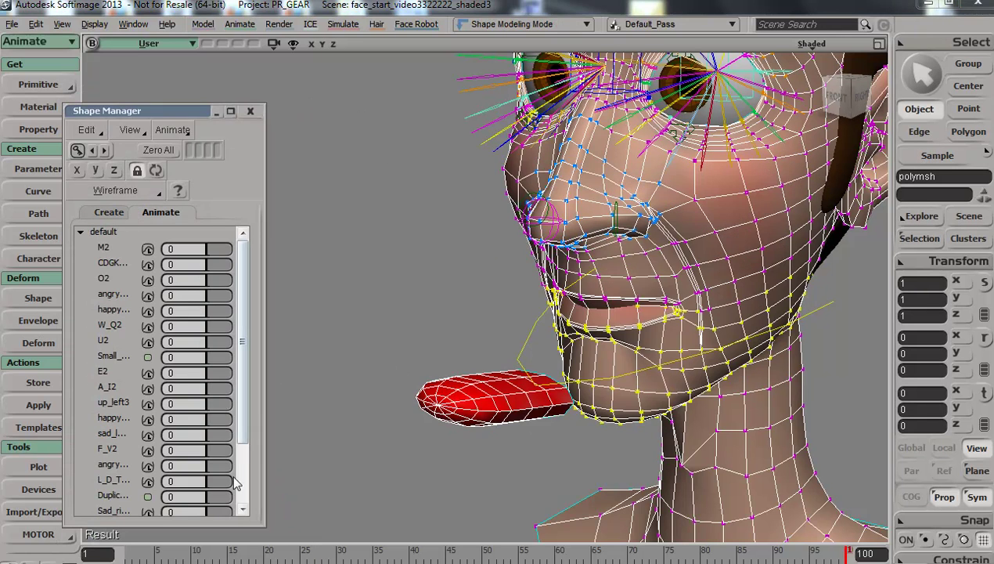
scroll(239, 471, down, 3)
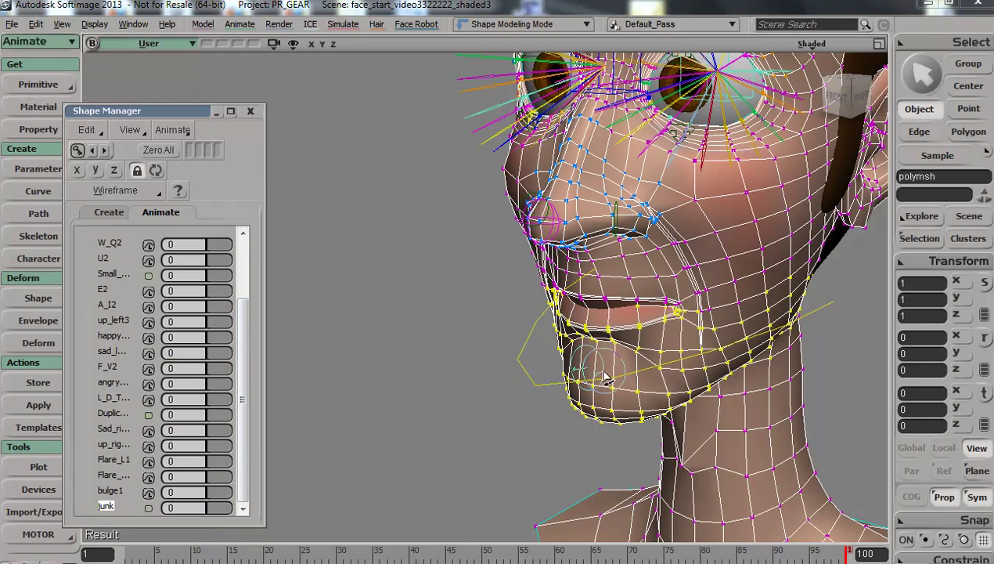
click(251, 112)
Open the character's mouth by moving the LD TH slider on the facial control board
drag(510, 360, 389, 368)
click(372, 370)
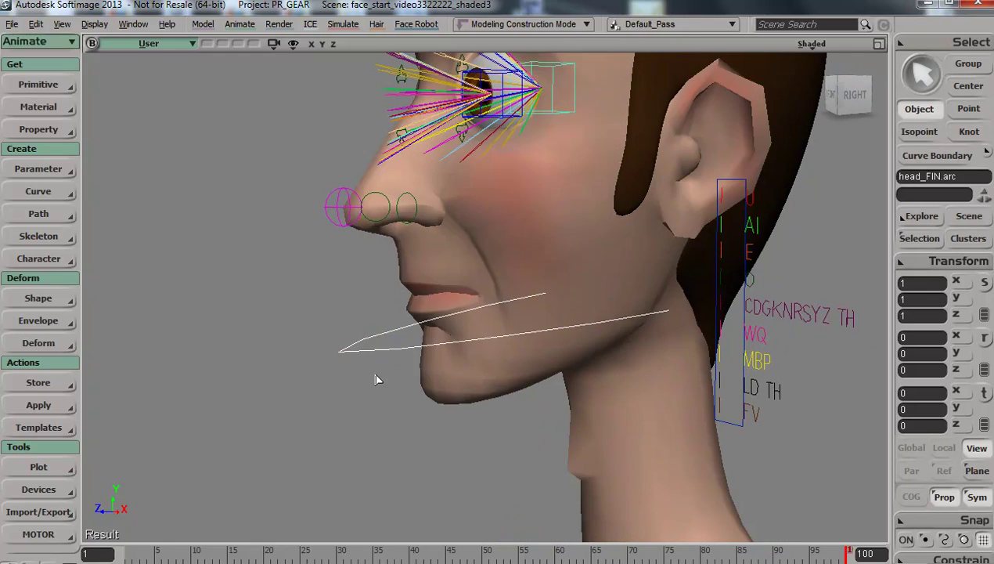
click(449, 281)
drag(721, 430, 933, 377)
click(716, 374)
Select the merged face mesh and set the selection filter to polygons
key(v)
drag(518, 364, 513, 405)
click(488, 349)
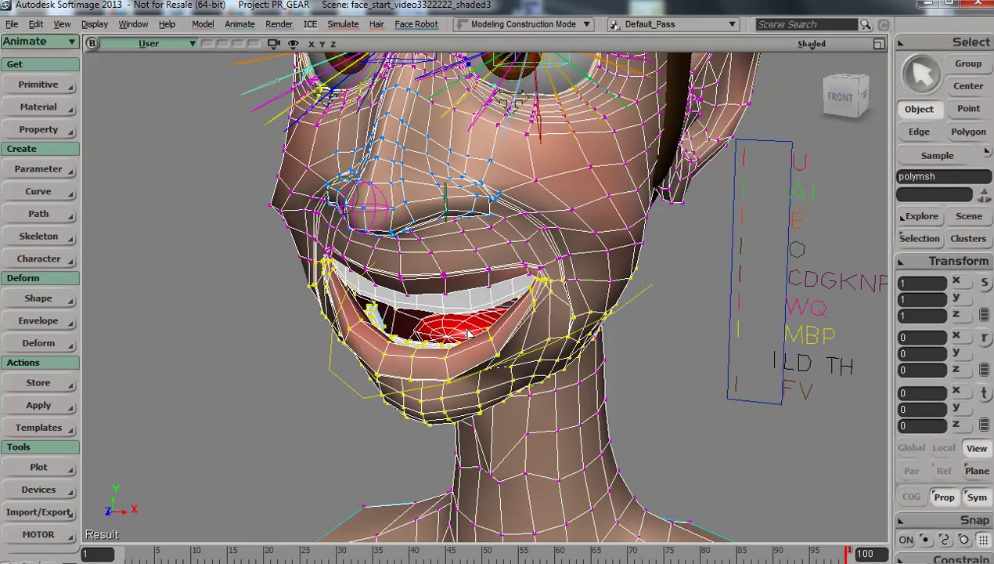
scroll(481, 376, up, 5)
scroll(510, 440, down, 4)
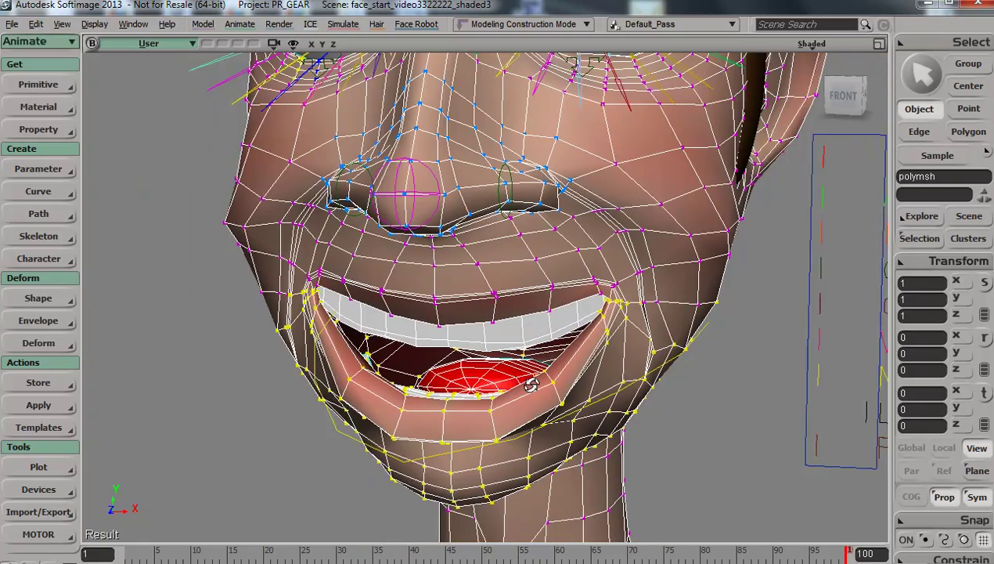
drag(533, 383, 522, 402)
key(v)
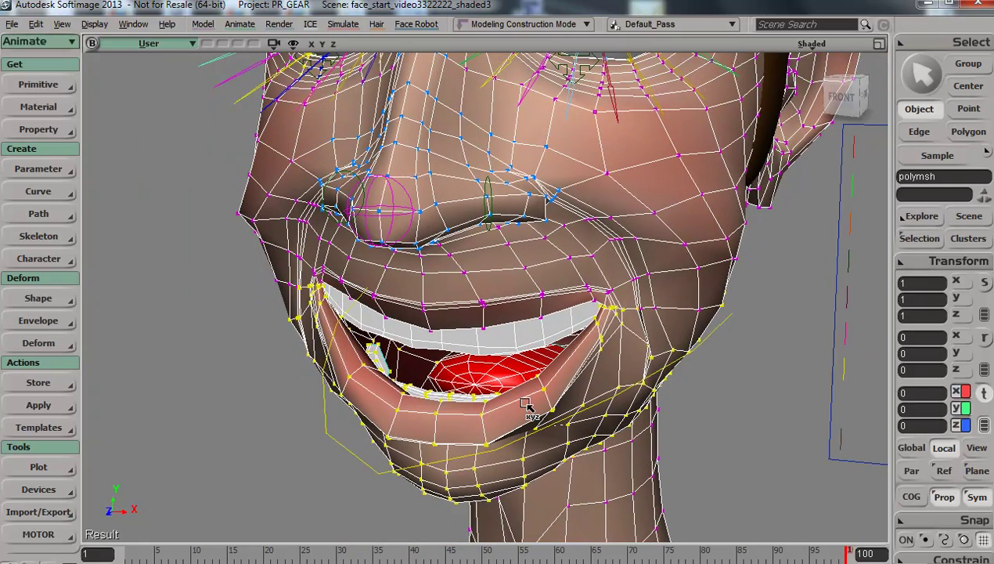
key(u)
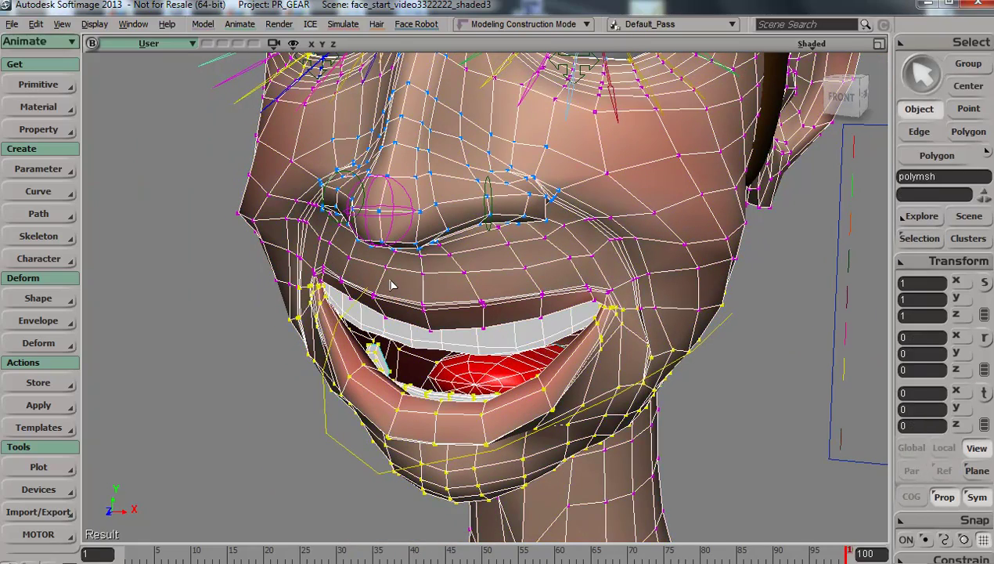
Open the Shape Manager on the mesh and select the L_D_TH2 shape for editing
click(39, 298)
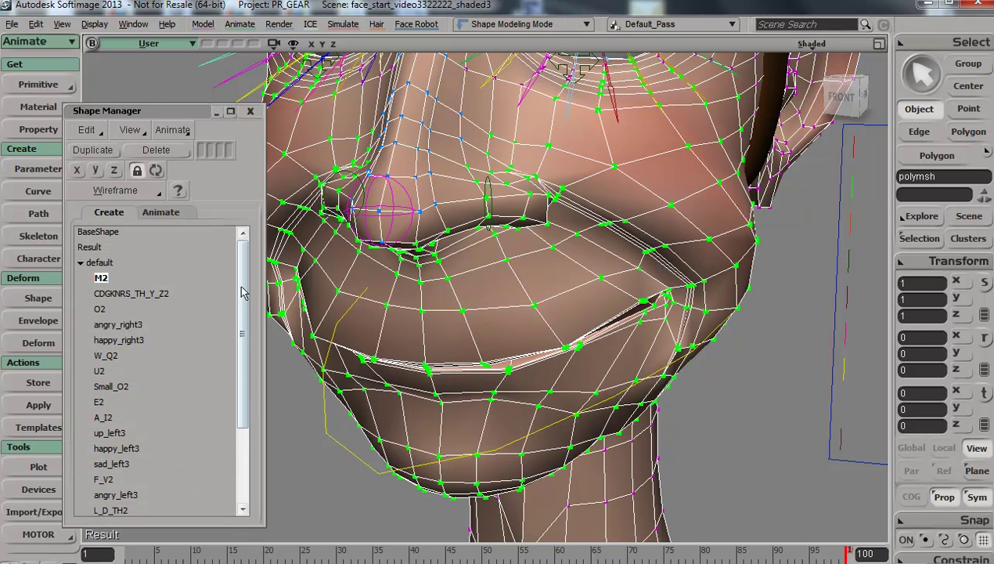
scroll(233, 453, down, 5)
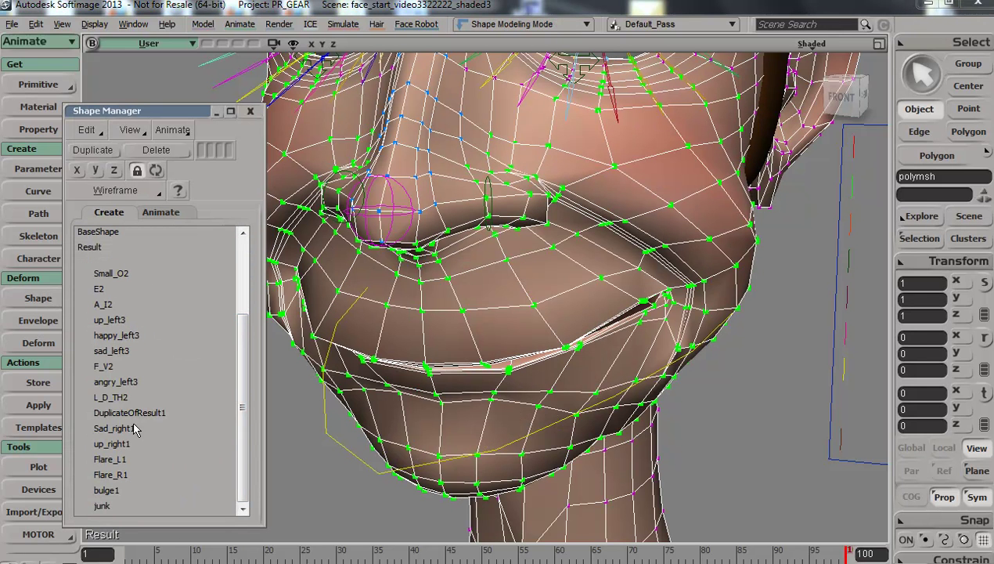
click(112, 398)
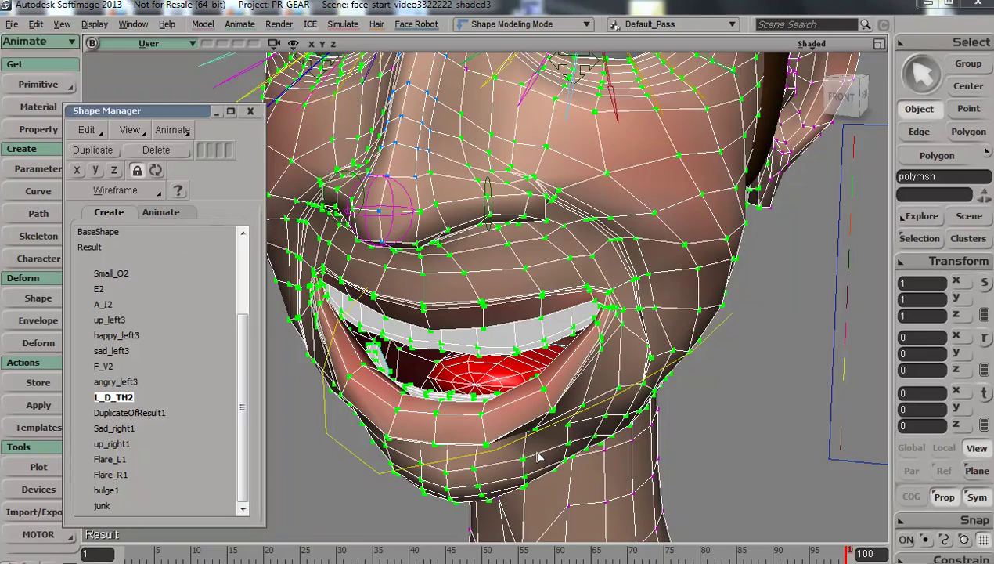
Examine the red tongue's position inside the open mouth from the front and the side
right_drag(539, 457, 533, 450)
middle_drag(532, 450, 548, 417)
right_drag(548, 418, 535, 408)
mouse_move(512, 394)
middle_down()
mouse_move(516, 350)
mouse_move(514, 391)
middle_up()
drag(514, 391, 550, 410)
middle_drag(436, 387, 555, 306)
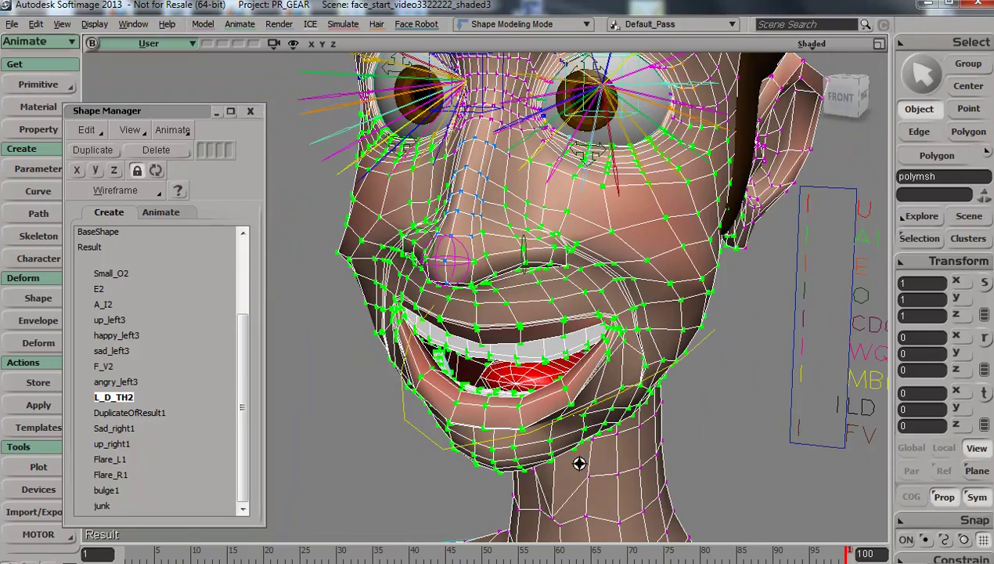
drag(579, 463, 587, 464)
mouse_move(576, 432)
right_down()
mouse_move(586, 420)
mouse_move(570, 419)
right_up()
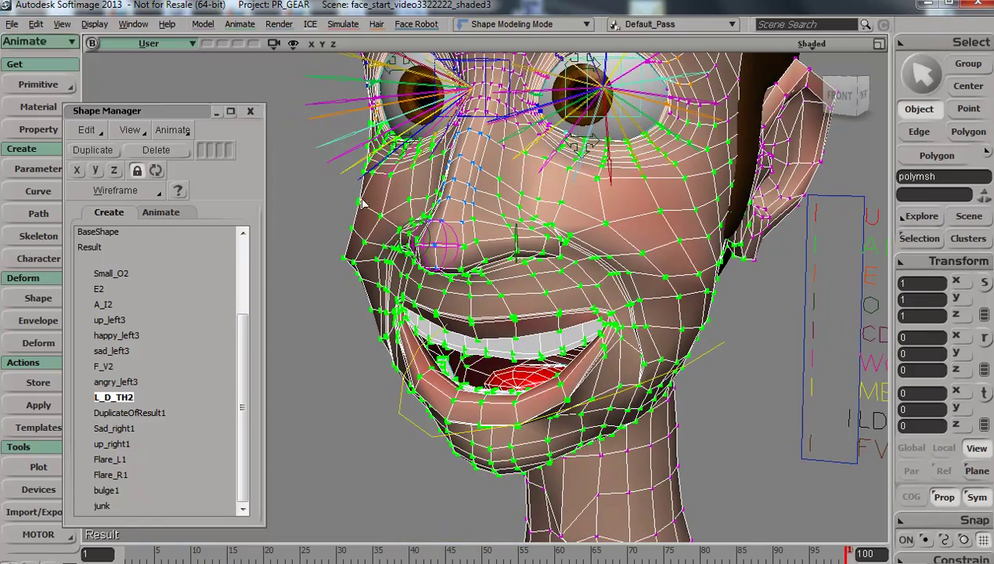
middle_drag(362, 203, 634, 414)
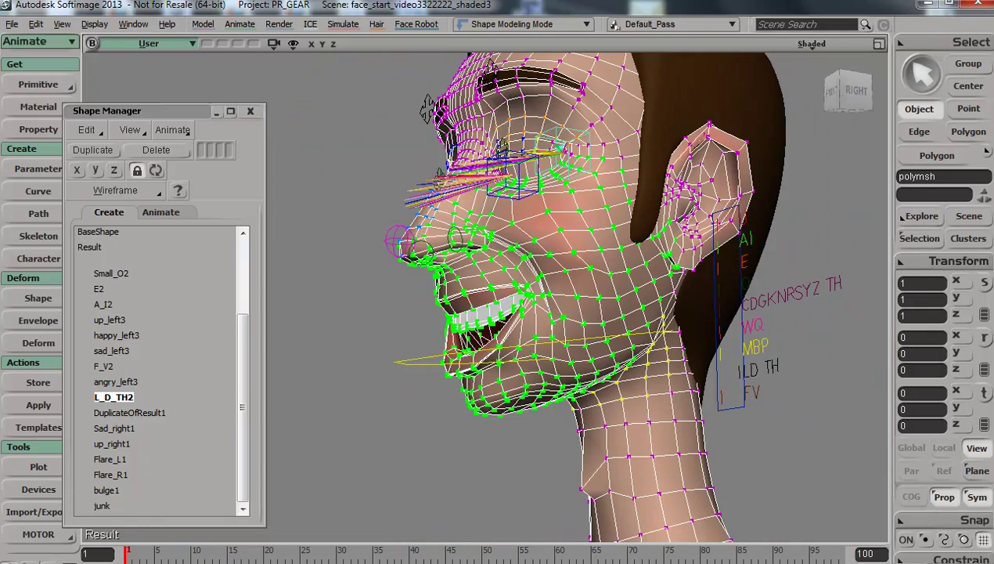
Select the jaw control curve, test-rotate it to check how the tongue follows, and undo the rotation
key(End)
click(427, 357)
right_drag(444, 422, 449, 450)
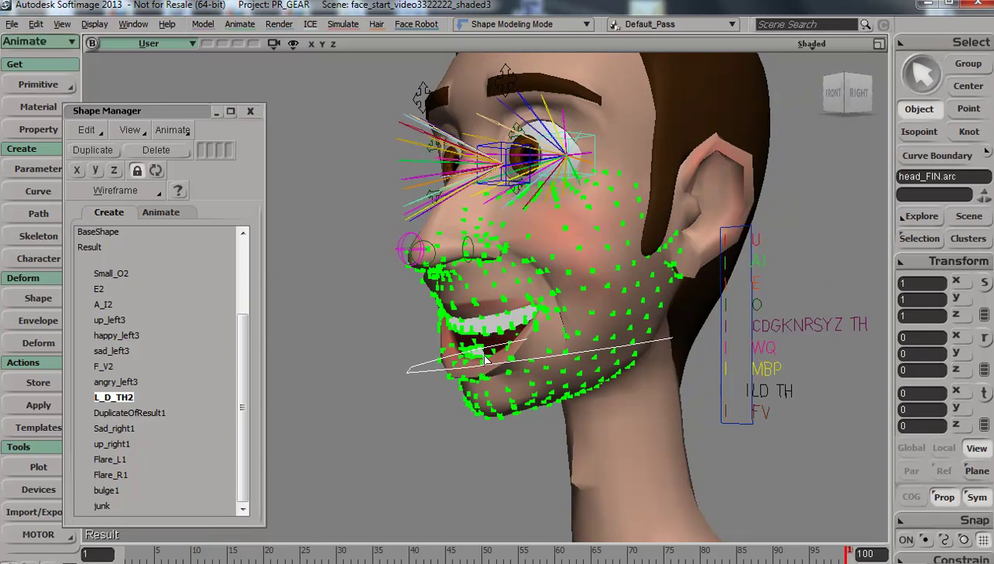
key(c)
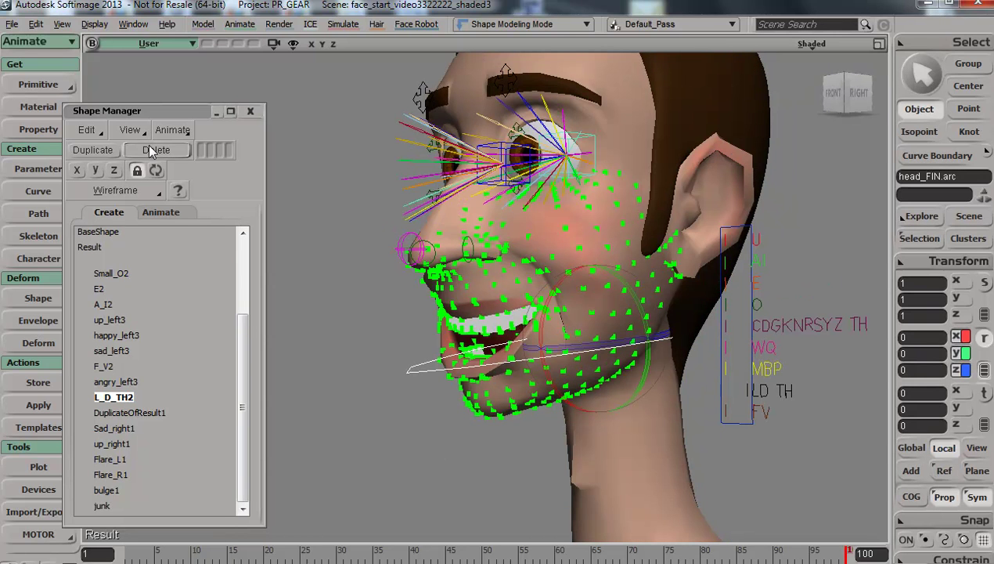
click(131, 130)
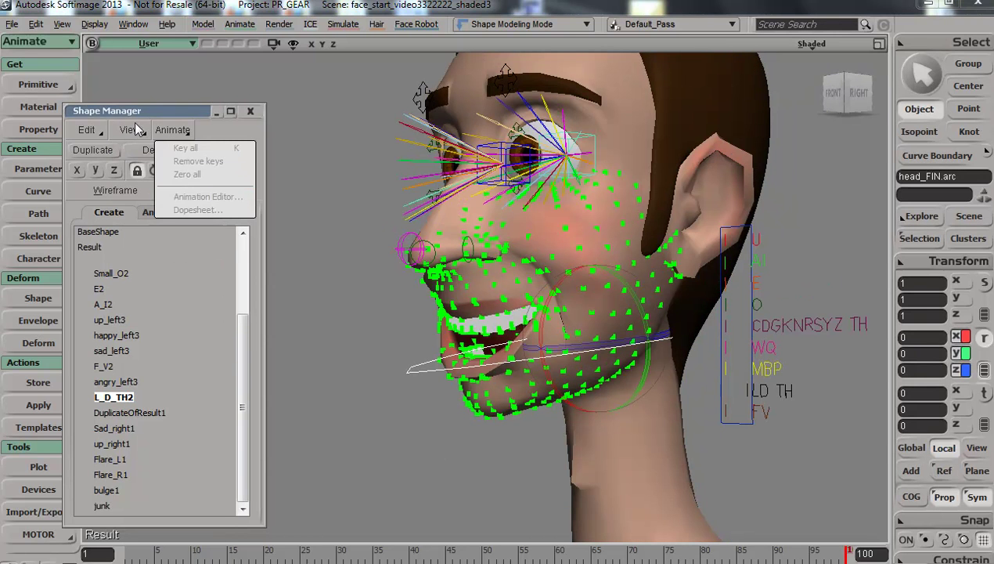
click(160, 259)
key(s)
right_drag(453, 413, 501, 399)
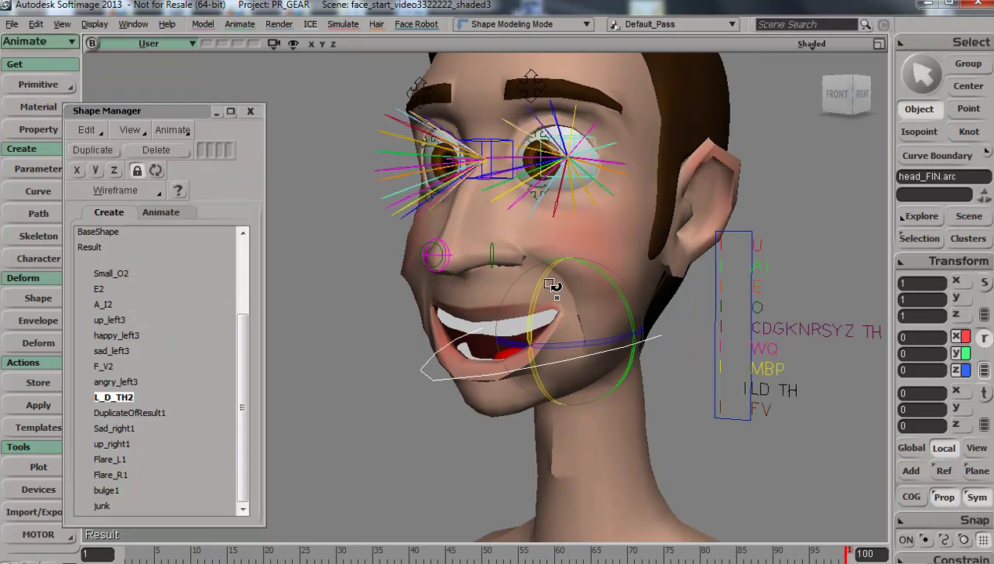
drag(532, 343, 540, 391)
key(ctrl+z)
Select the tongue's polygons on the merged mesh and convert the selection to the adjacent points
key(s)
right_drag(572, 443, 533, 456)
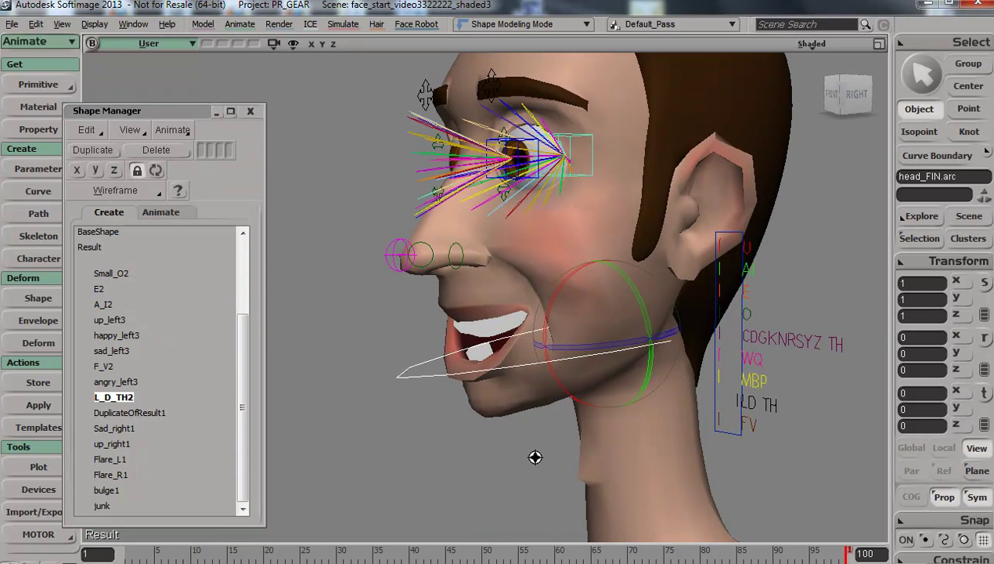
middle_drag(596, 338, 532, 407)
key(space)
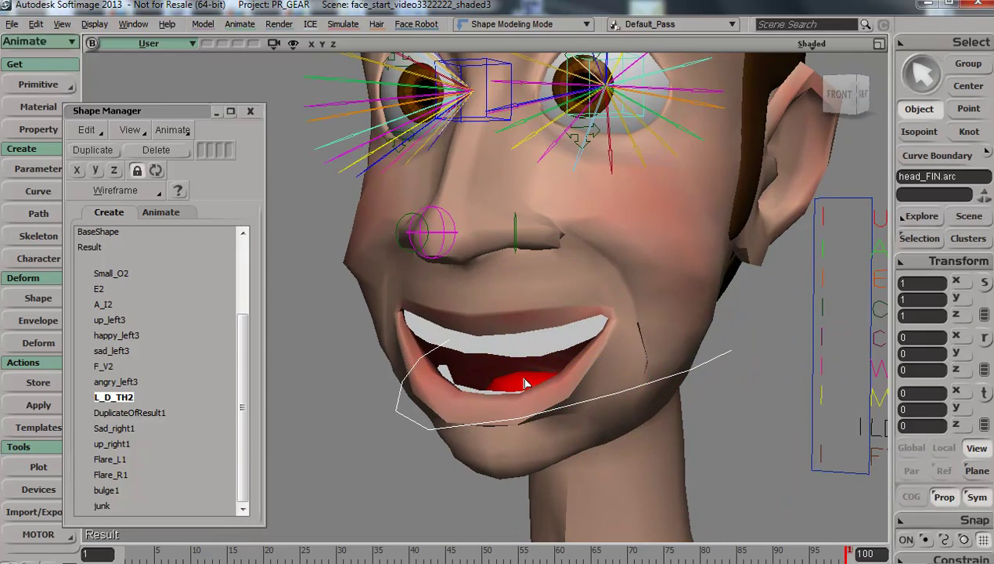
click(525, 382)
key(u)
key(s)
right_drag(532, 394, 520, 411)
right_click(527, 381)
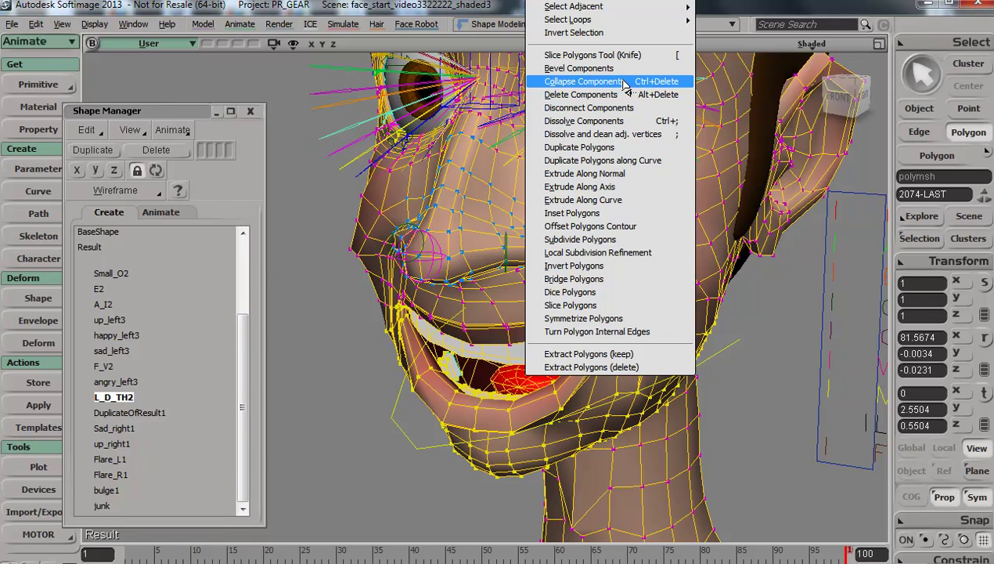
mouse_move(626, 27)
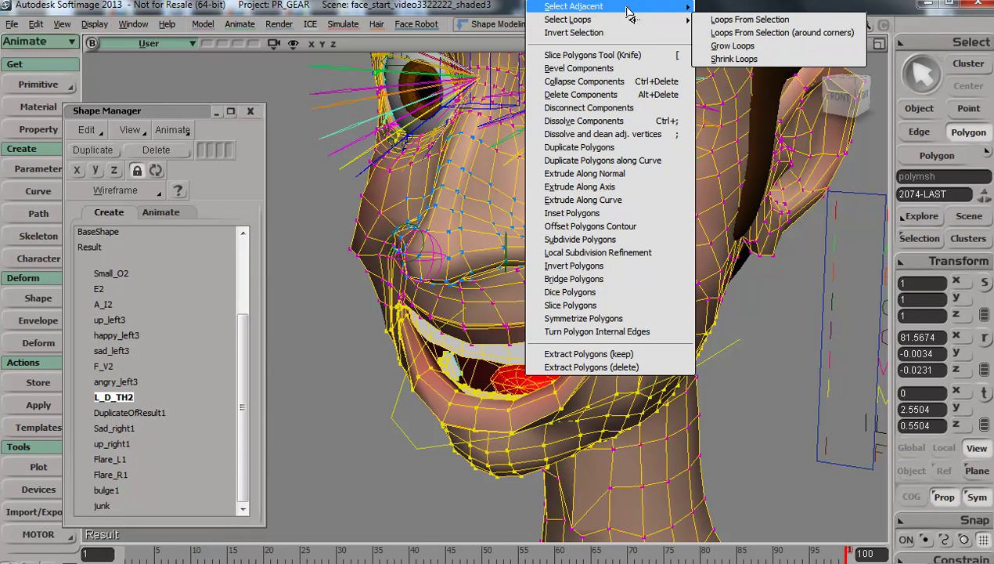
mouse_move(631, 7)
click(724, 8)
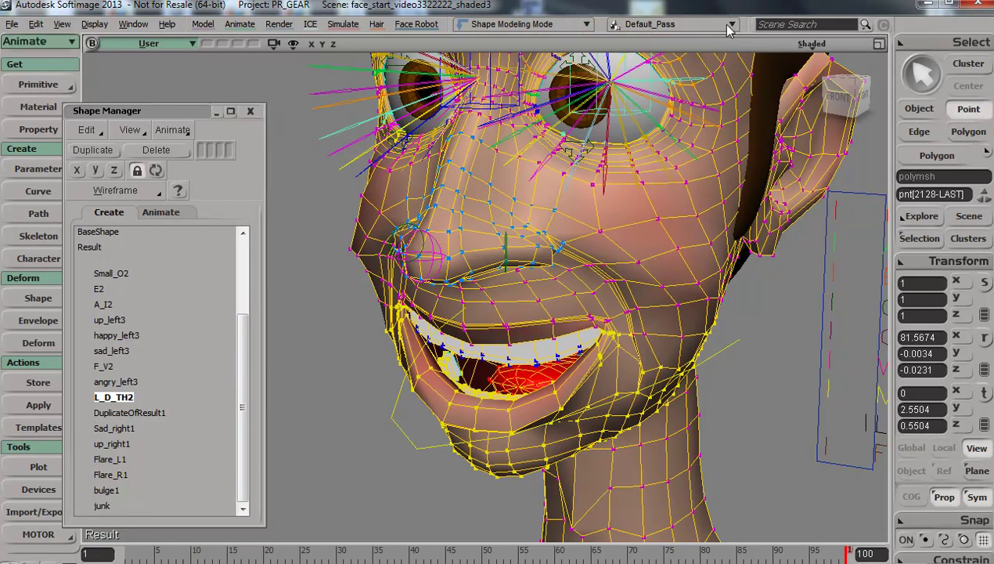
Set the timeline to frame 1 and bring back the tongue point selection on the merged mesh
right_drag(567, 380, 513, 390)
drag(381, 554, 127, 553)
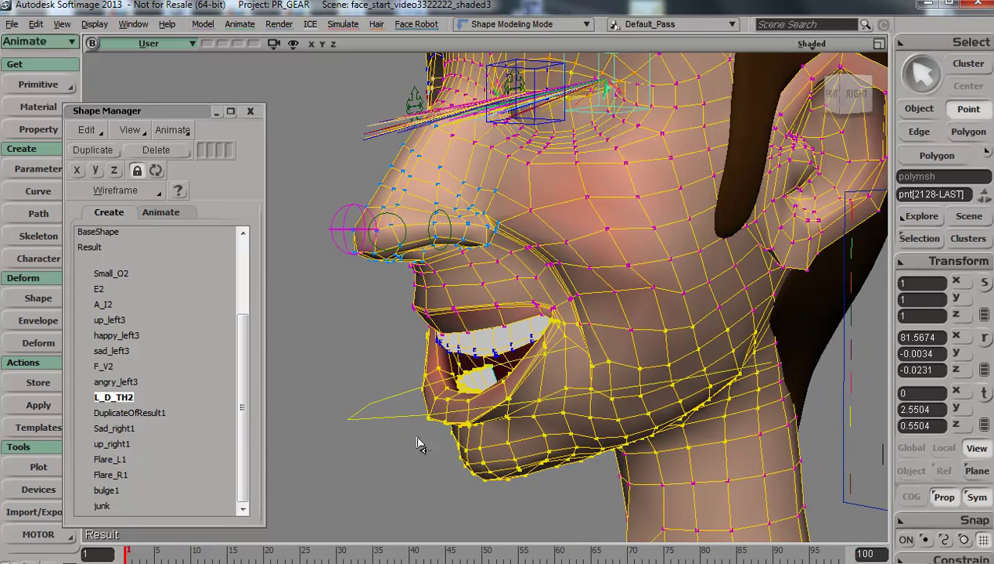
key(space)
drag(384, 441, 397, 448)
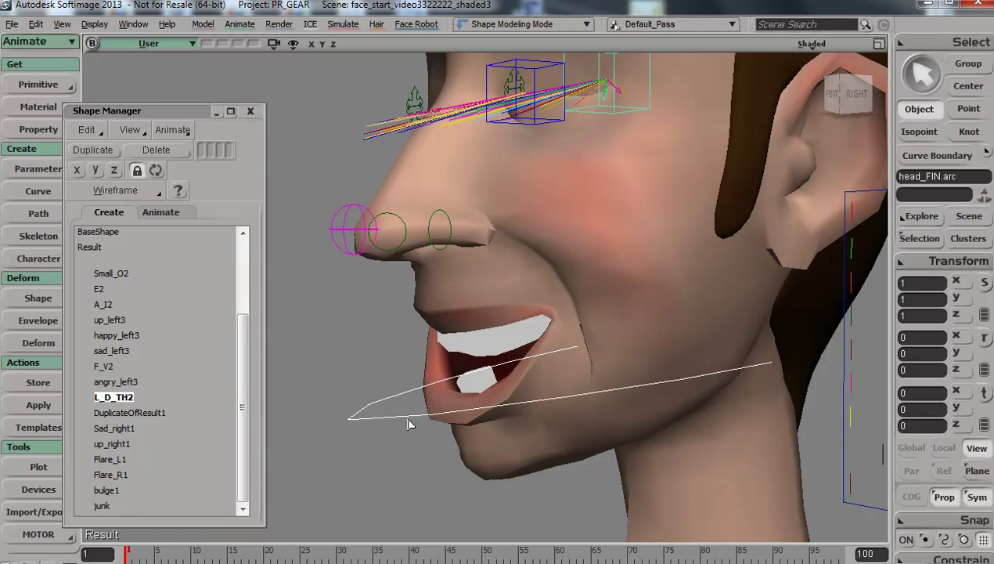
right_drag(560, 416, 554, 468)
click(540, 378)
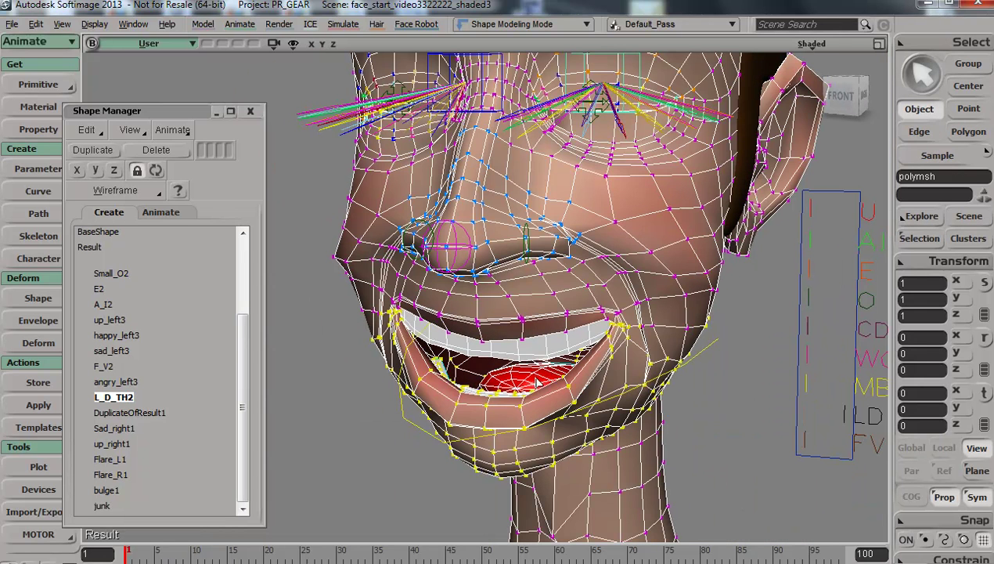
key(t)
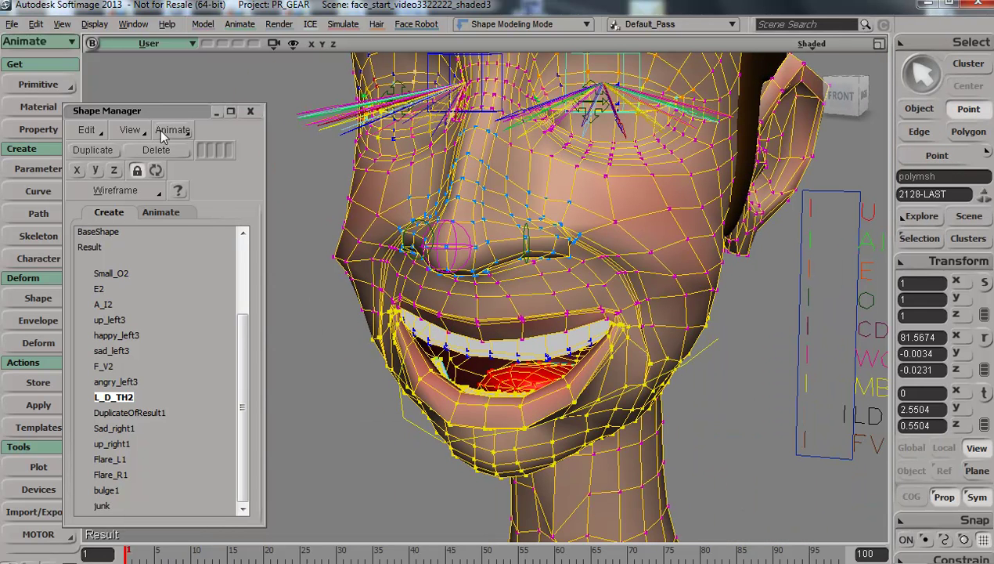
Reassign the selected tongue points' envelope locally, picking the jaw control curve as the deformer
drag(159, 110, 219, 128)
click(33, 43)
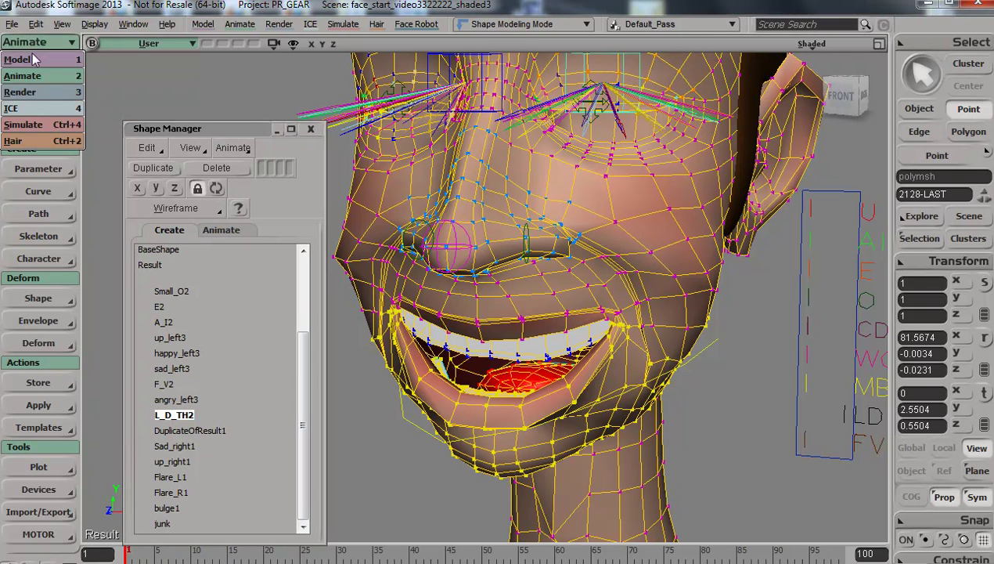
click(33, 59)
click(41, 321)
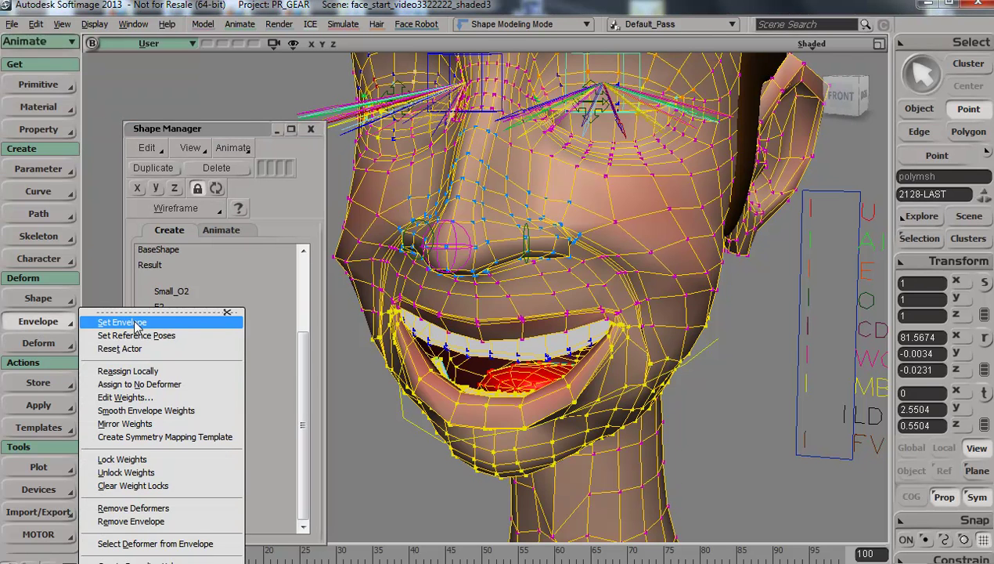
click(137, 372)
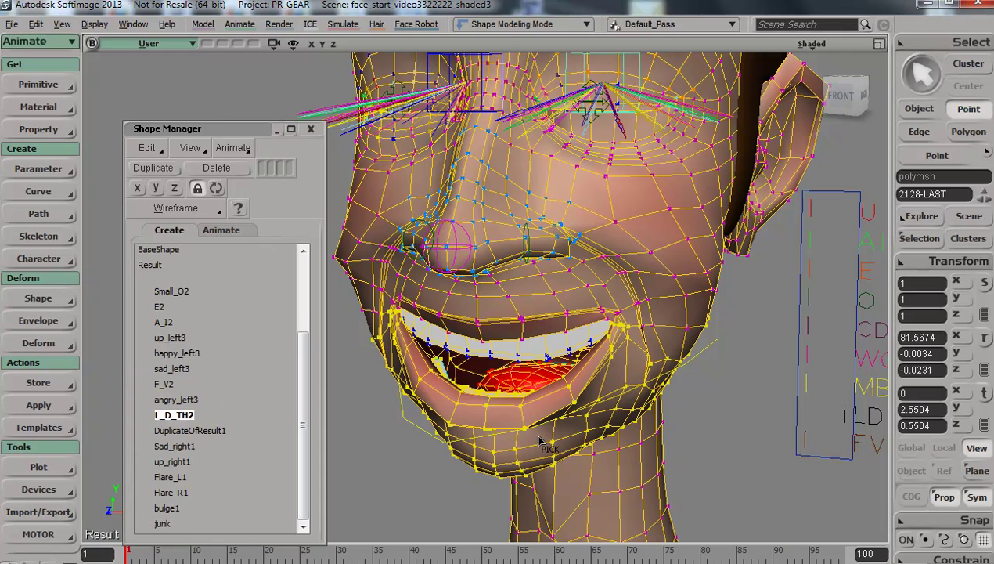
drag(394, 426, 408, 412)
right_click(393, 450)
Test-rotate the jaw control to check the reassigned tongue, and undo the rotation
key(space)
click(402, 421)
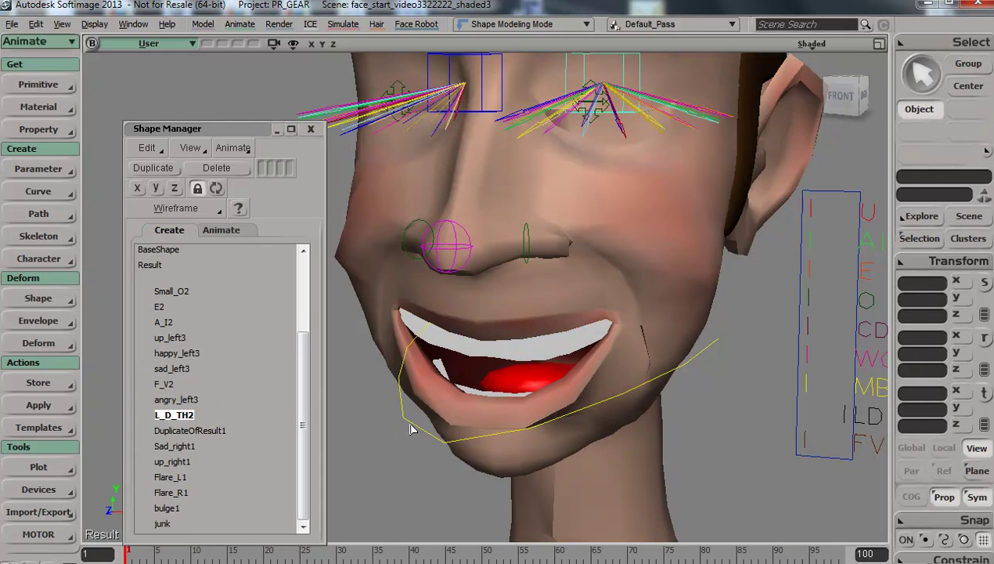
click(409, 421)
key(c)
mouse_move(558, 323)
mouse_down()
mouse_move(561, 393)
mouse_move(552, 306)
mouse_move(553, 315)
mouse_up()
key(ctrl+z)
Reselect the merged face mesh and choose the L_D_TH2 shape in the Shape Manager
key(s)
right_drag(565, 423, 542, 388)
key(space)
click(523, 396)
drag(522, 398, 529, 465)
drag(584, 408, 589, 415)
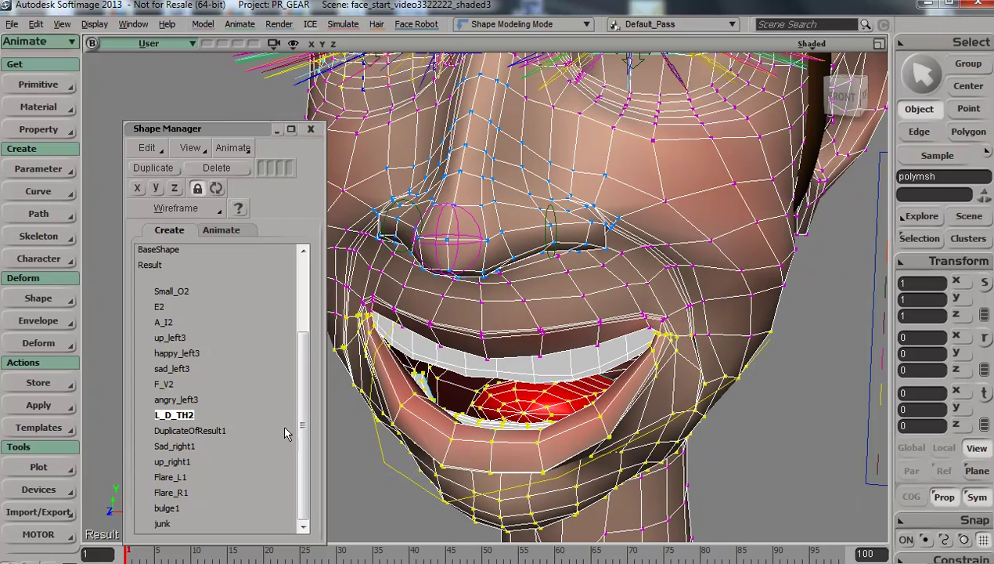
key(c)
click(175, 416)
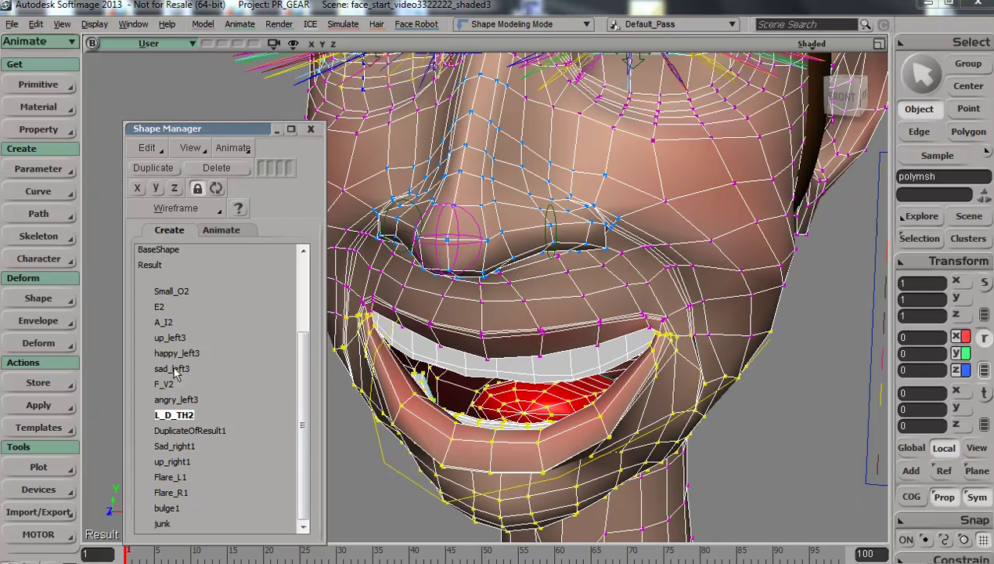
Set the user view to Hidden Line Removal display, framed closely on the open mouth and tongue
right_drag(512, 433, 508, 436)
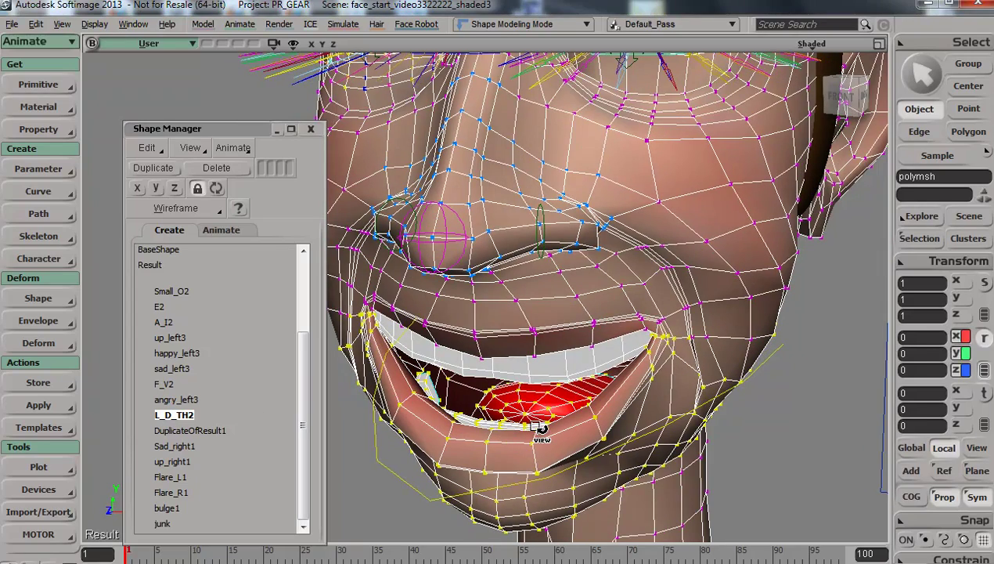
key(u)
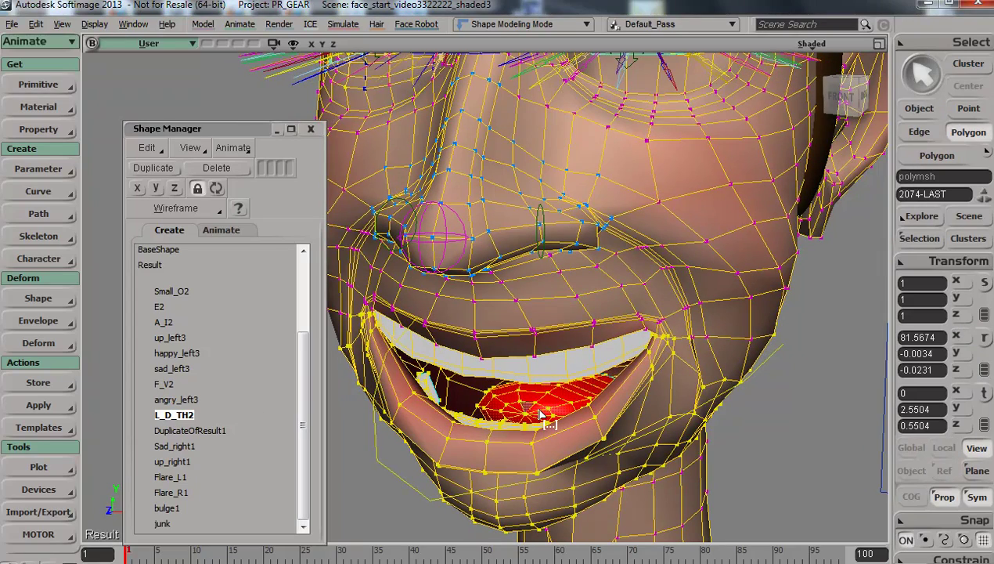
key(s)
middle_drag(554, 401, 505, 485)
drag(505, 486, 488, 368)
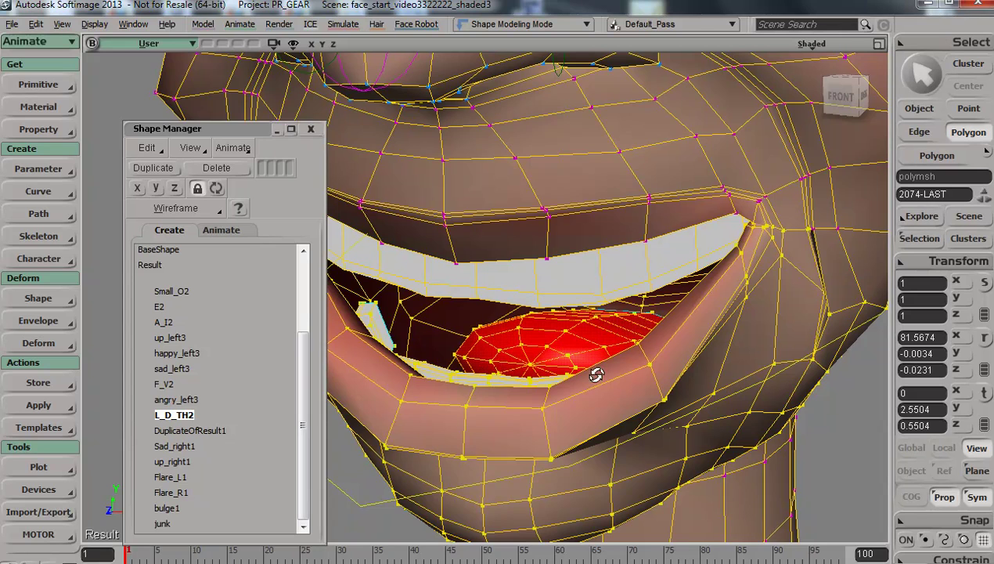
right_drag(594, 374, 519, 337)
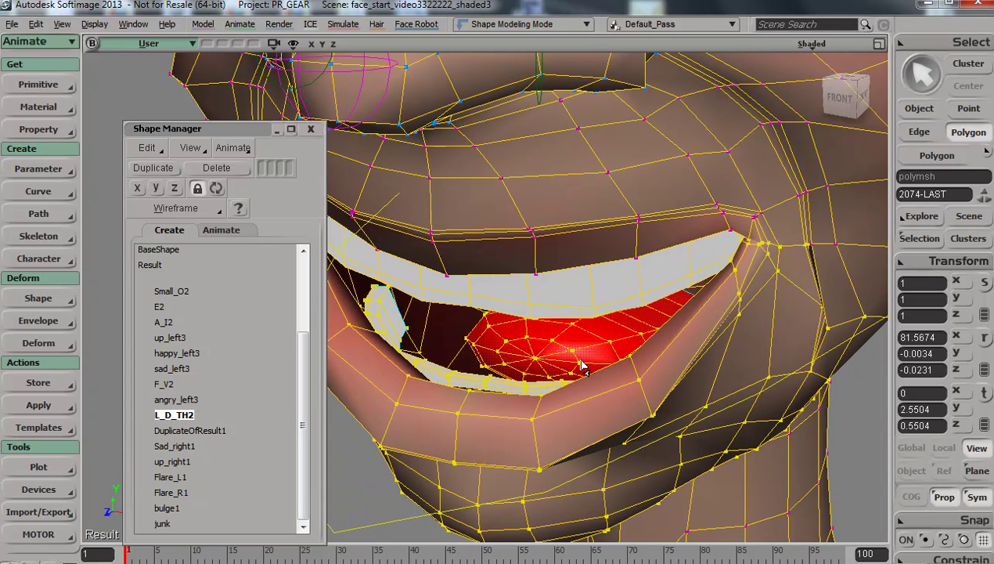
click(815, 43)
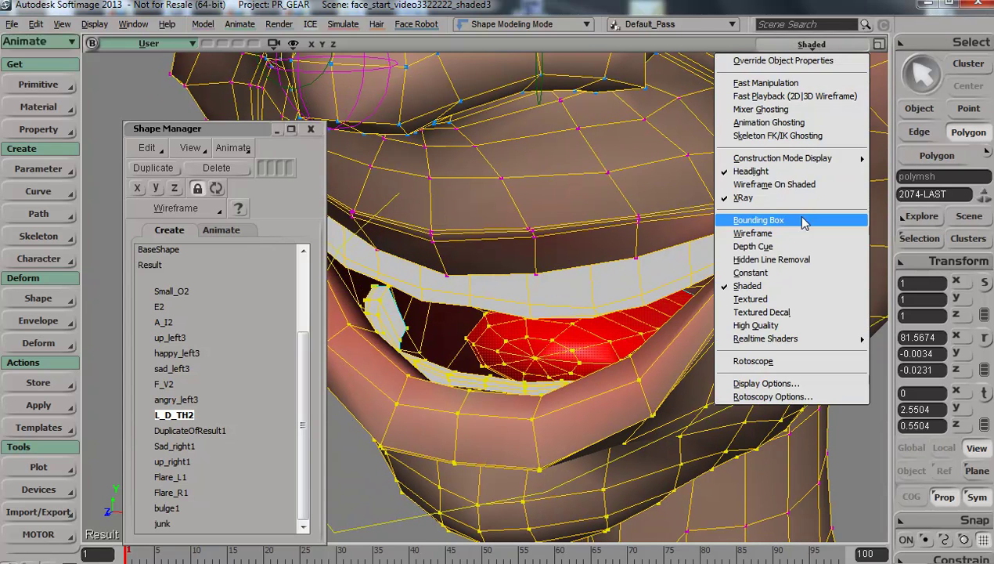
click(792, 261)
Select the polygons of the tongue's front part on the face mesh
key(space)
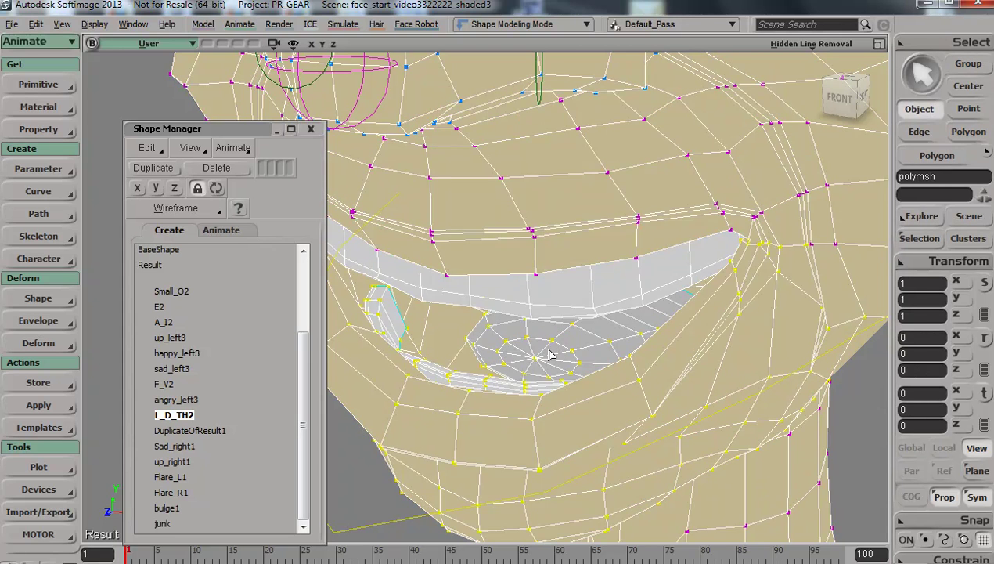
key(u)
mouse_move(552, 354)
mouse_down()
mouse_move(565, 370)
mouse_move(558, 374)
mouse_move(575, 378)
mouse_up()
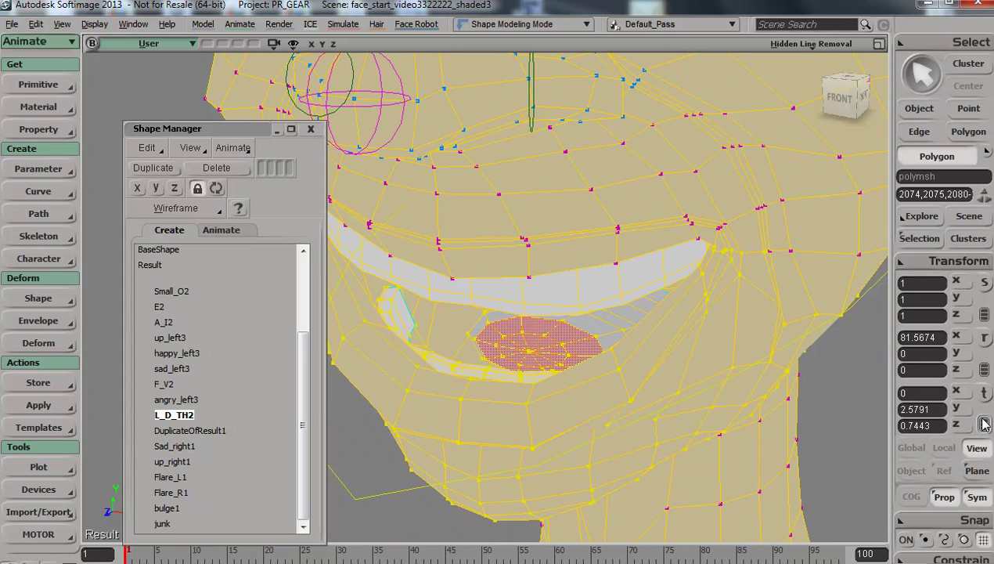
right_drag(692, 409, 843, 468)
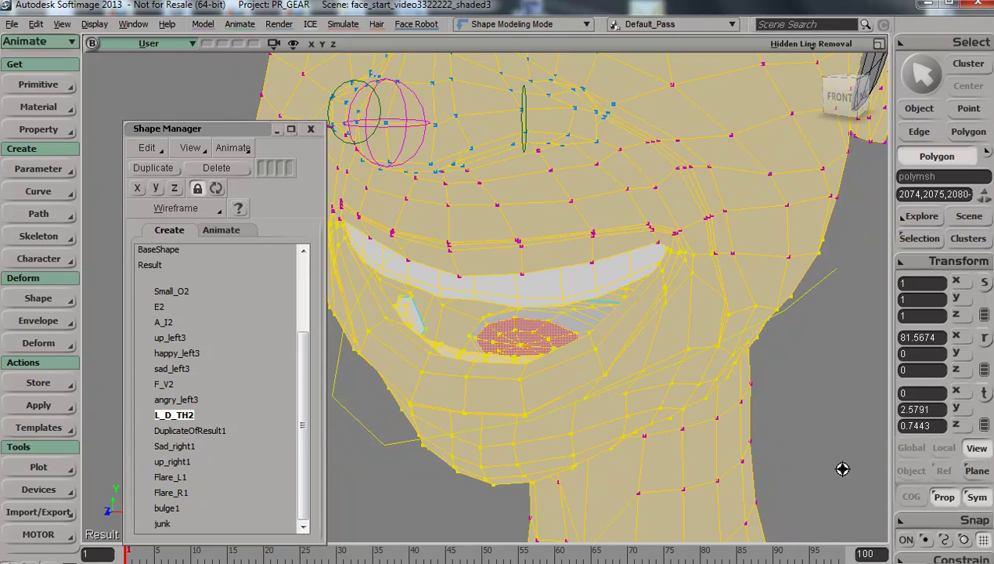
Move the selected tongue polygons forward and slightly up, to about Y 2.6289 and Z 0.8926
click(984, 423)
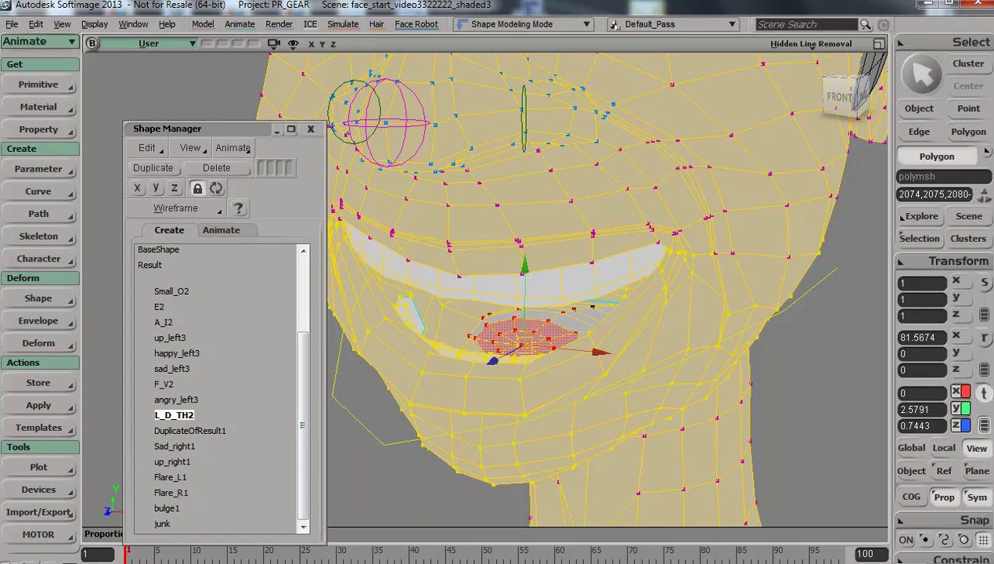
middle_drag(555, 348, 548, 373)
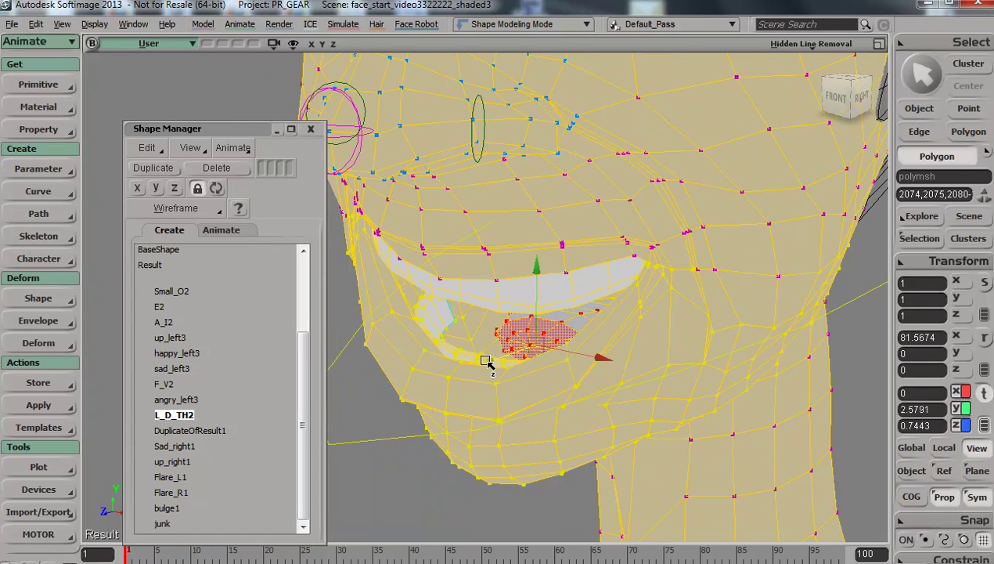
drag(485, 362, 455, 366)
drag(506, 284, 505, 278)
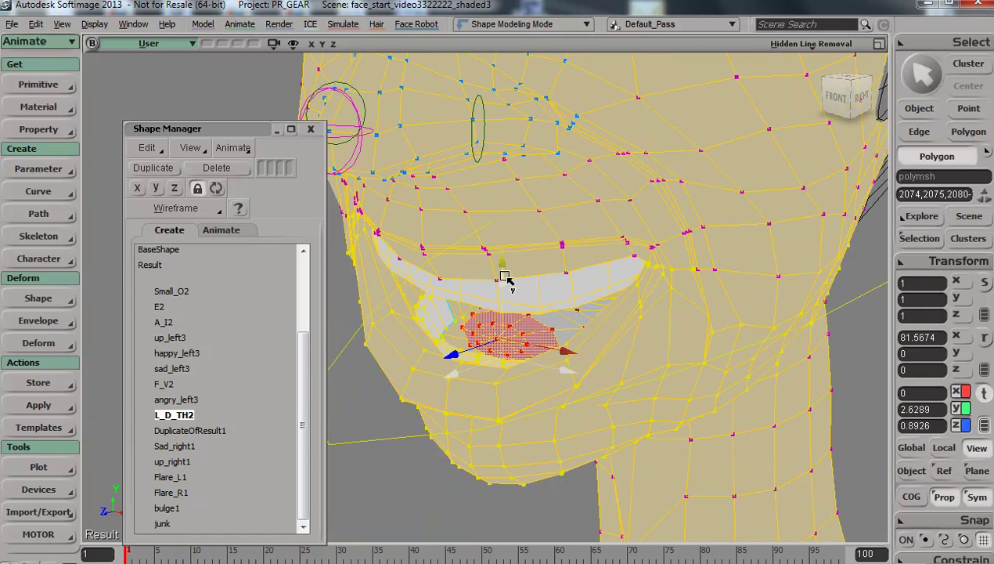
Tilt the tongue tip around its own centre to X rotation 44.5419 and raise it to about Y 2.8115, Z 0.9837
key(c)
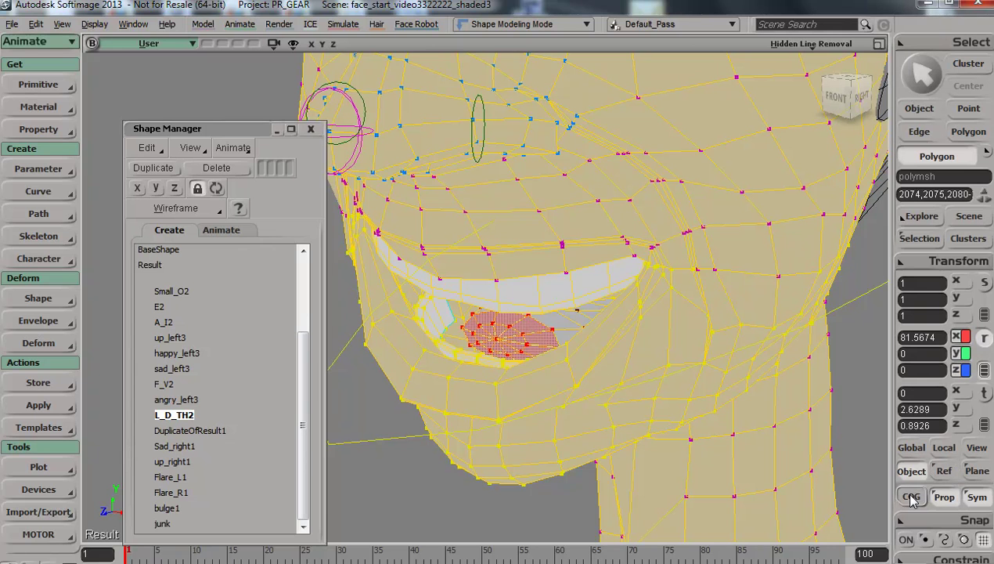
drag(469, 307, 505, 258)
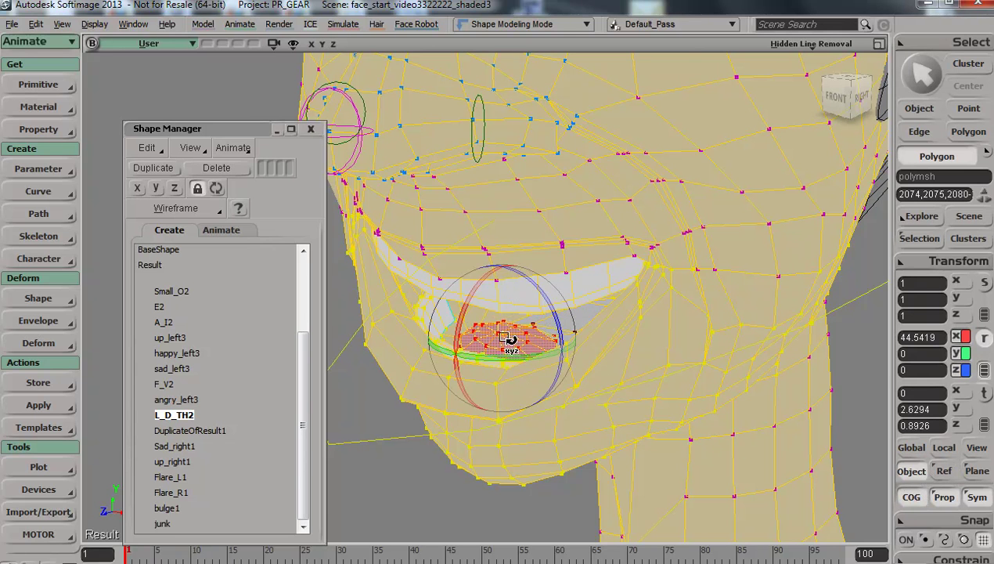
key(v)
middle_drag(499, 393, 499, 352)
right_drag(505, 412, 472, 368)
drag(429, 295, 408, 269)
alt+drag(489, 343, 583, 389)
Return the view to Shaded display, leave polygon selection and show the face mesh's shape weights in the Shape Manager
middle_click(833, 46)
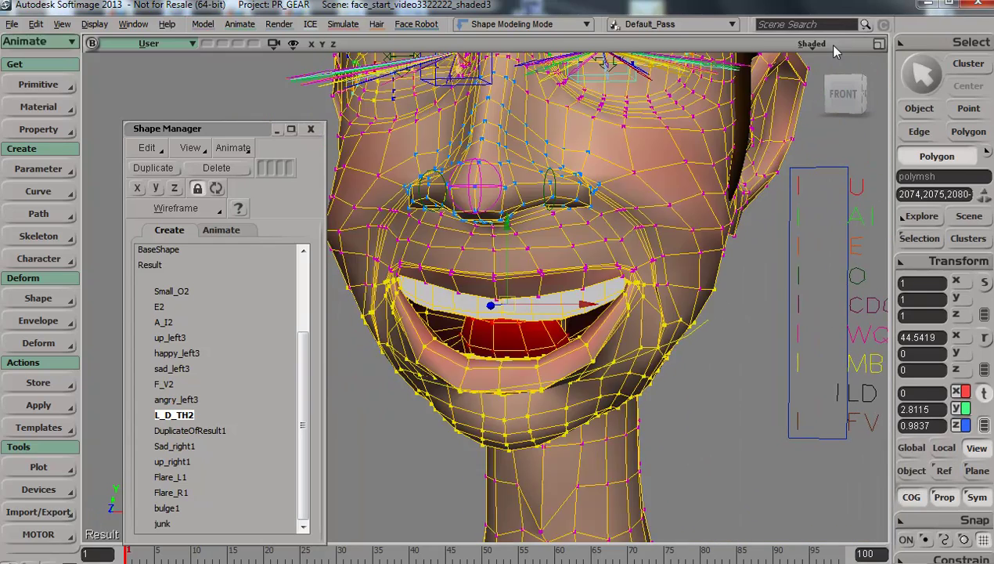
key(space)
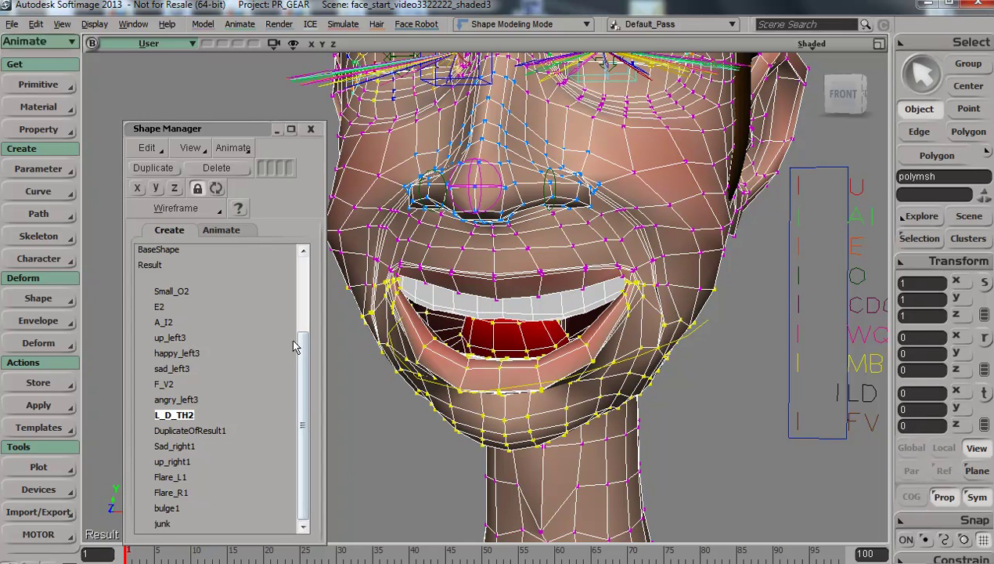
click(220, 230)
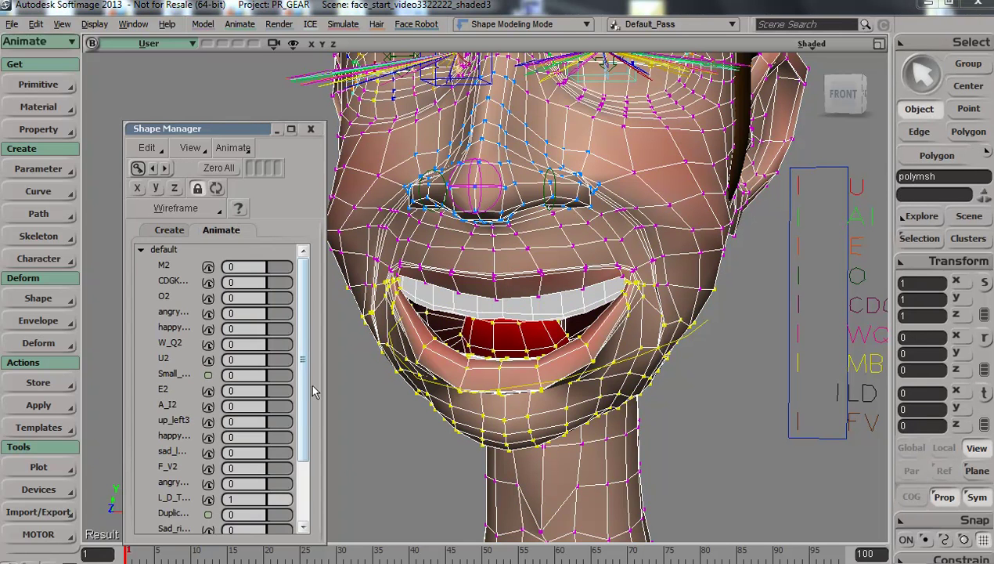
drag(304, 397, 302, 485)
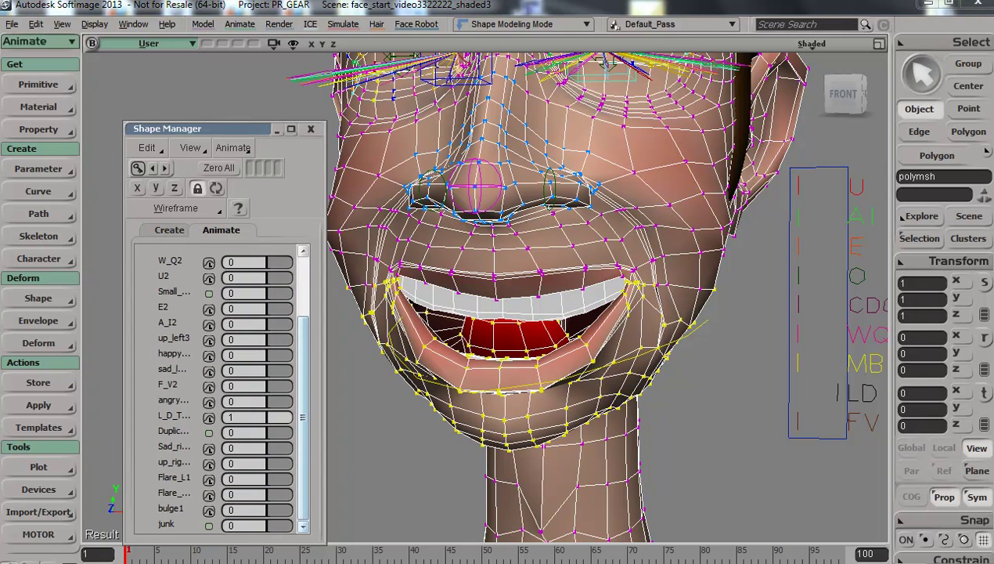
Slide the LD TH mouth control back to X 0, working in the four-view layout
click(838, 396)
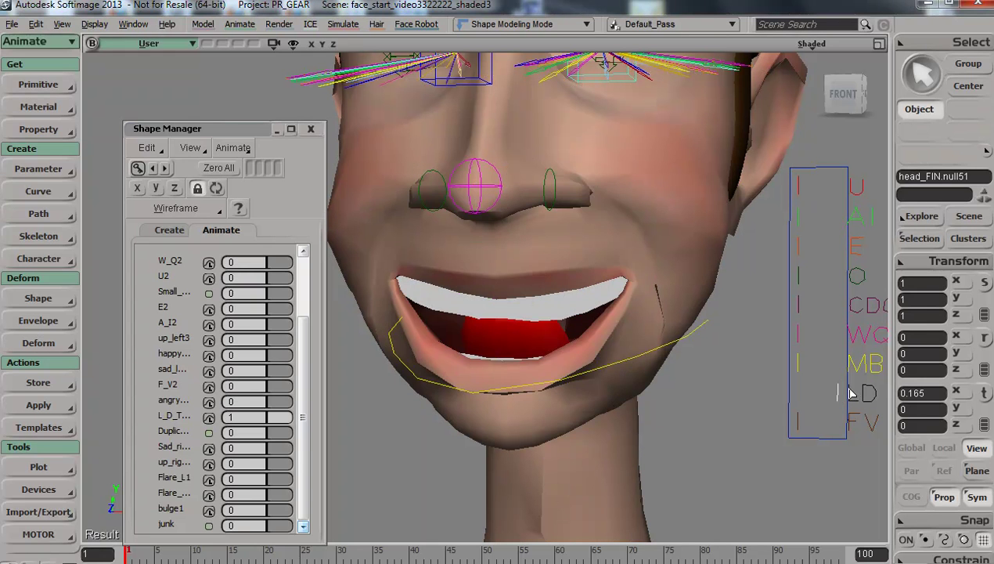
key(v)
mouse_move(870, 394)
mouse_down()
mouse_move(814, 398)
mouse_move(873, 397)
mouse_up()
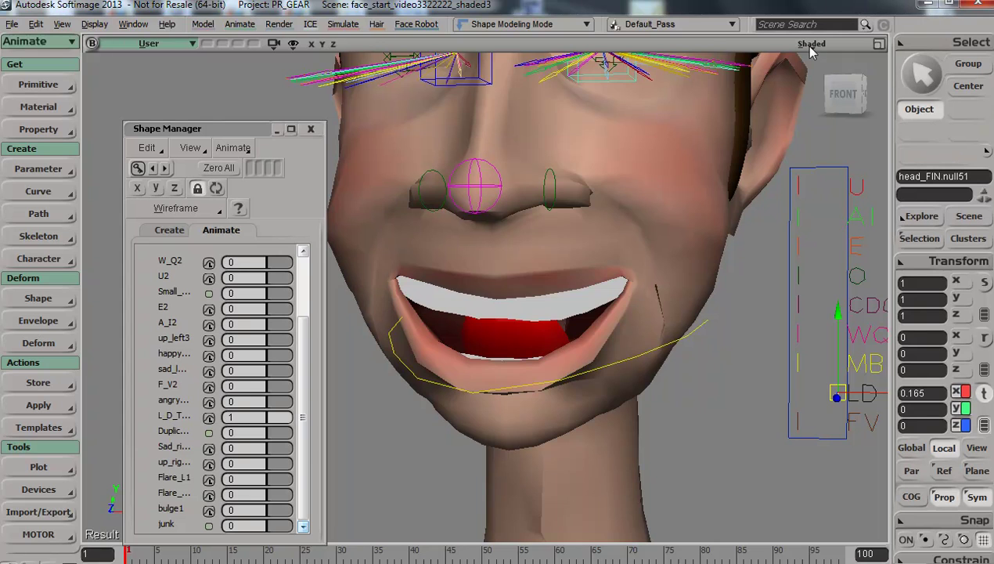
click(880, 44)
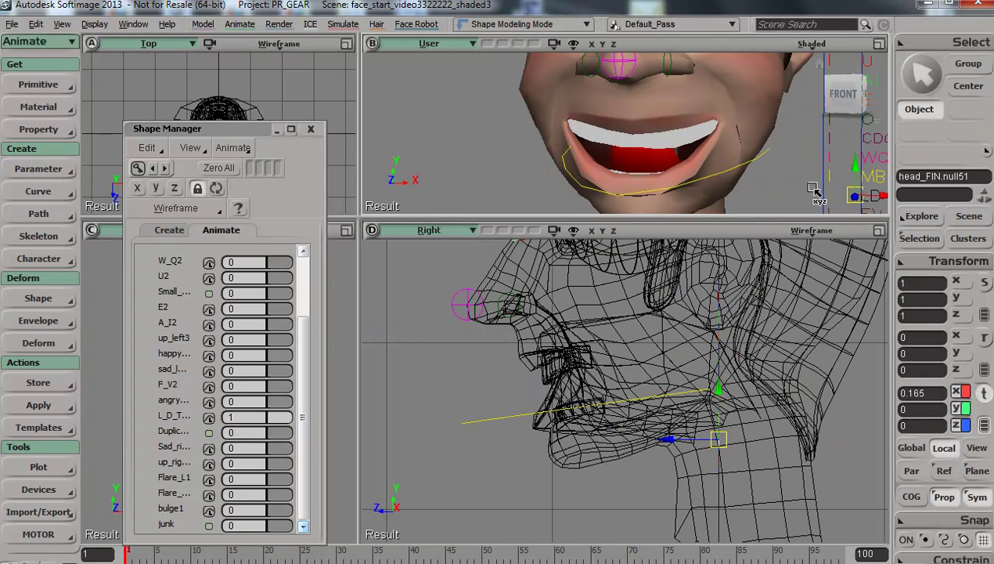
middle_drag(811, 193, 707, 148)
drag(707, 148, 698, 148)
drag(794, 191, 752, 192)
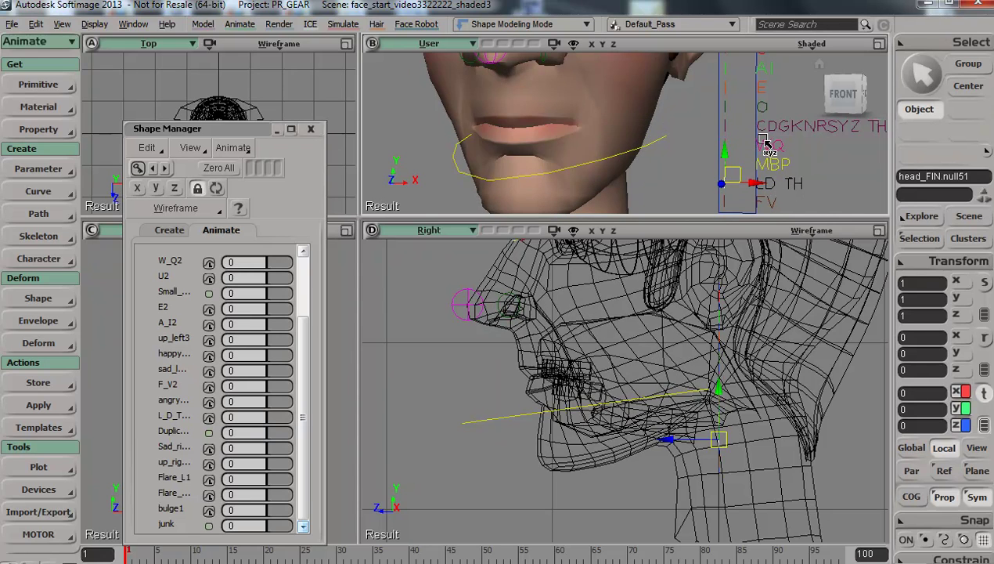
Select the face mesh, maximize the user view and move the Shape Manager clear of the mouth
click(552, 135)
key(v)
click(878, 44)
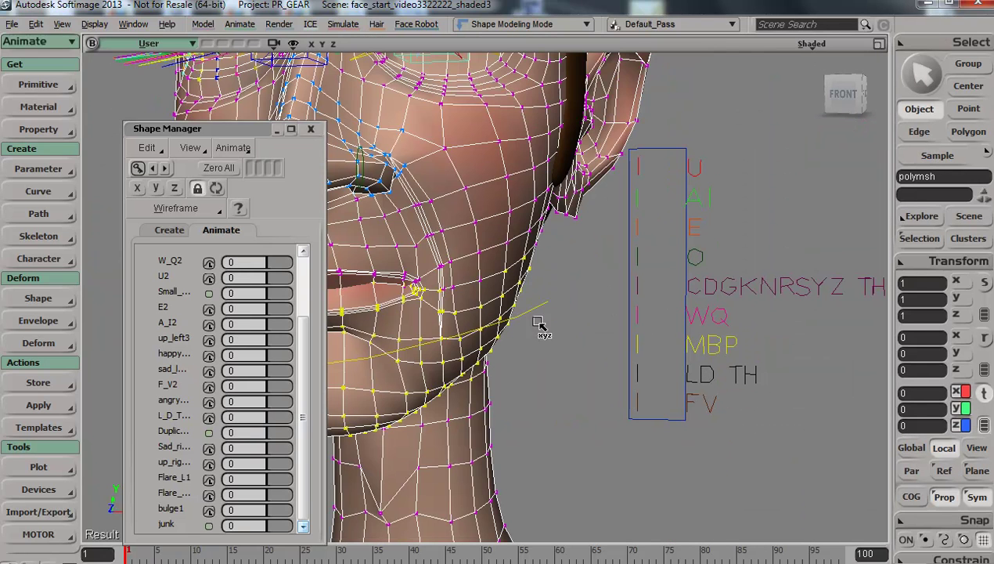
drag(235, 130, 175, 204)
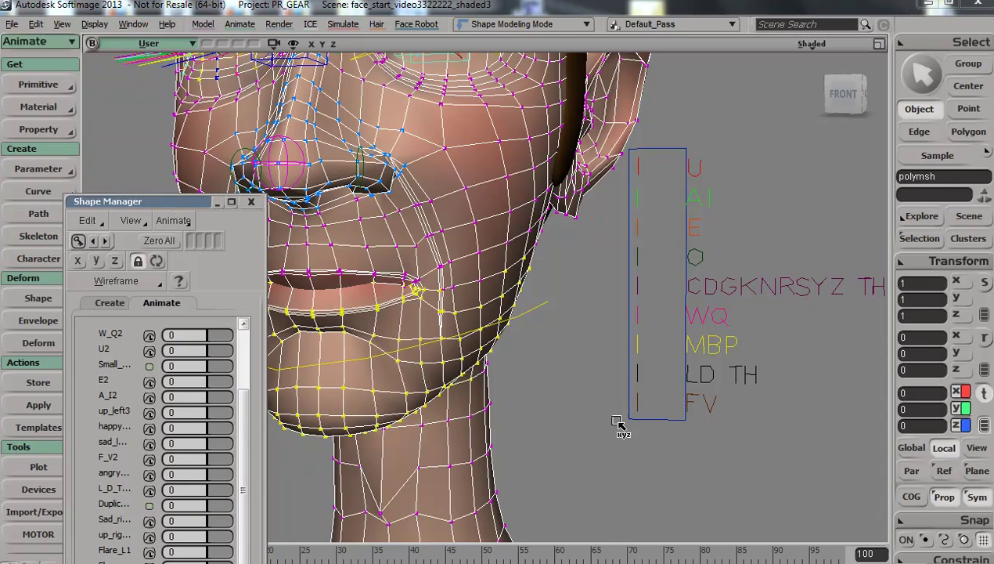
Select the O mouth control and slide it along X to 0.165
click(639, 346)
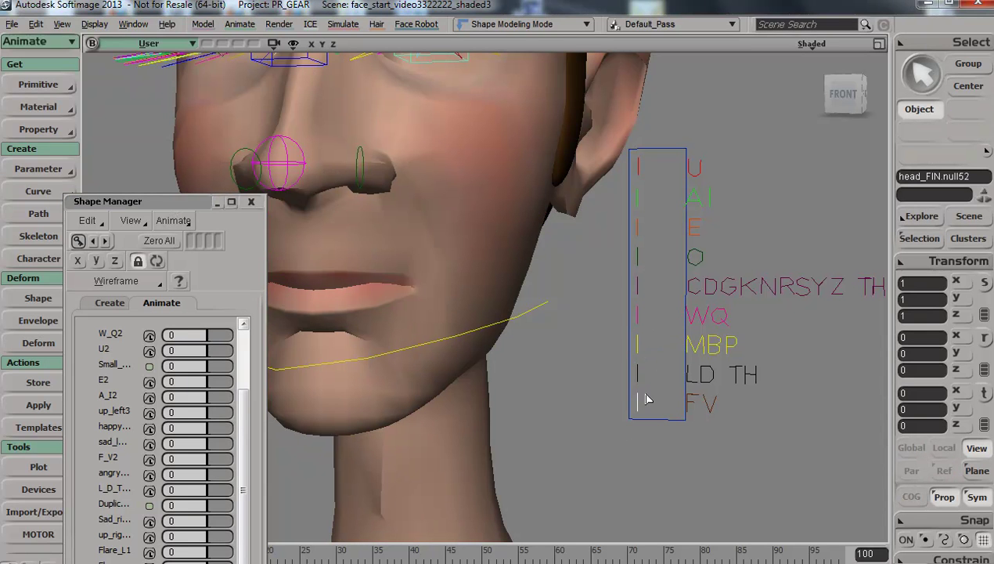
click(678, 285)
click(640, 258)
middle_drag(437, 344, 601, 288)
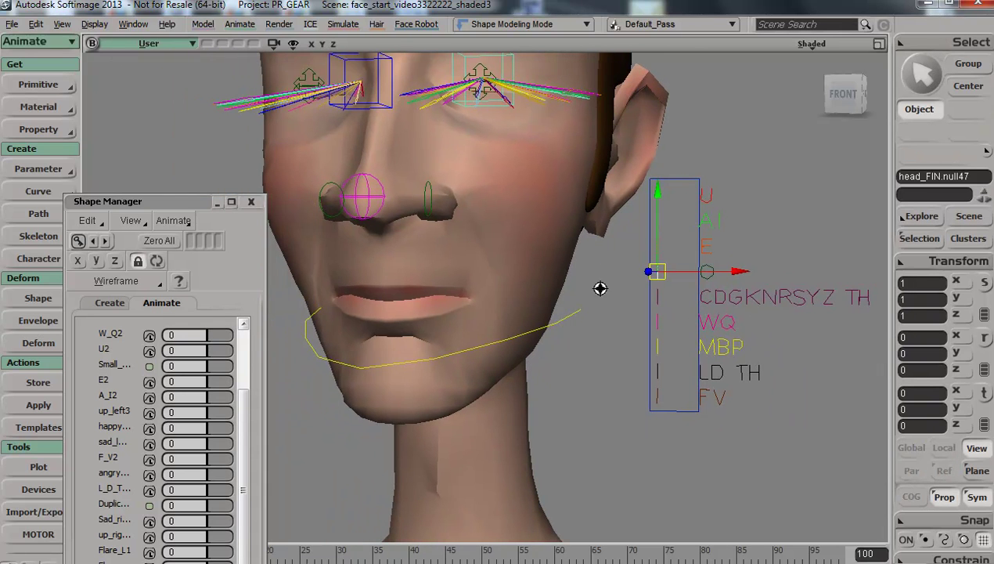
drag(732, 273, 795, 277)
middle_drag(719, 357, 670, 351)
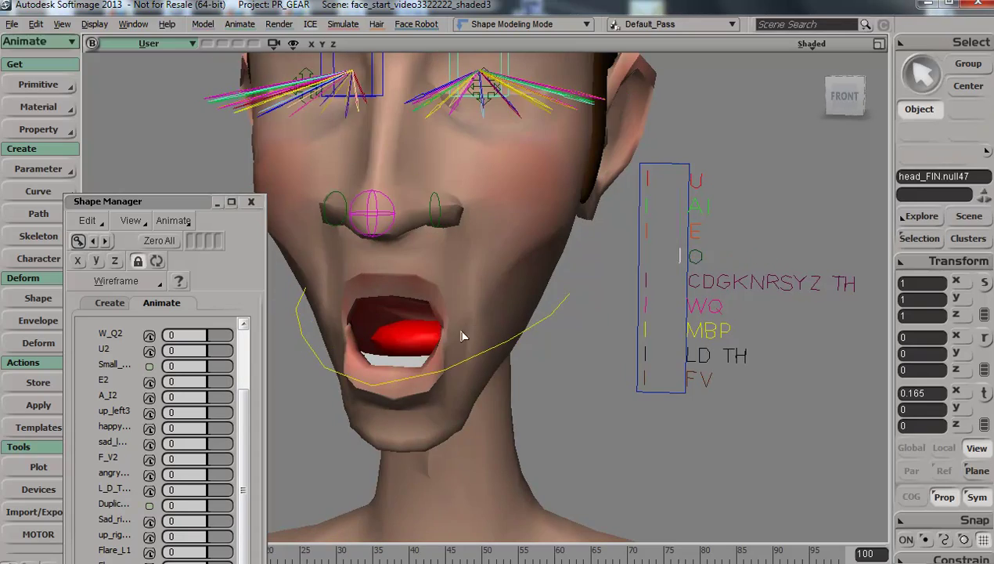
Reselect the face mesh and choose the O2 shape for editing in the Shape Manager
click(381, 343)
middle_drag(472, 388, 456, 396)
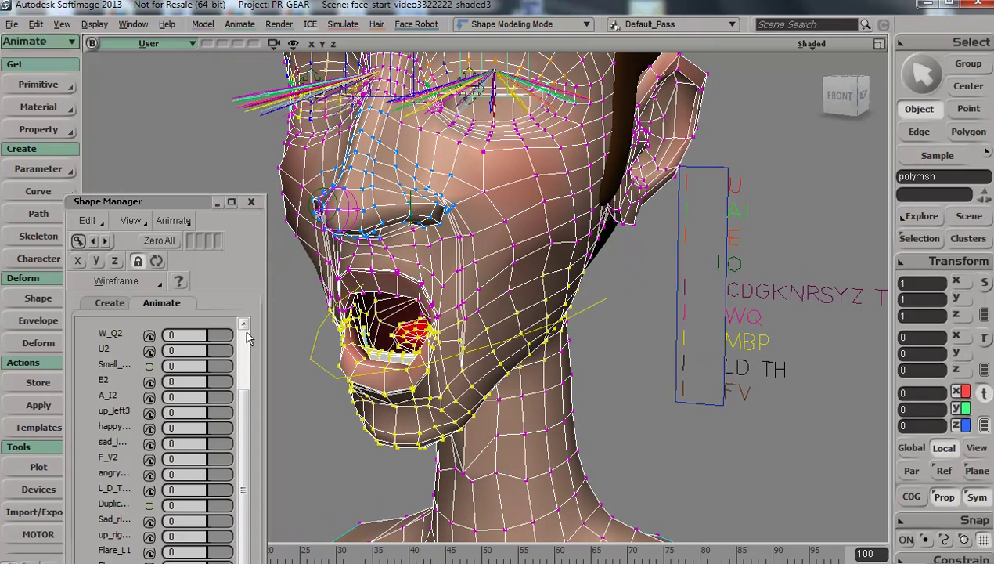
drag(195, 202, 224, 72)
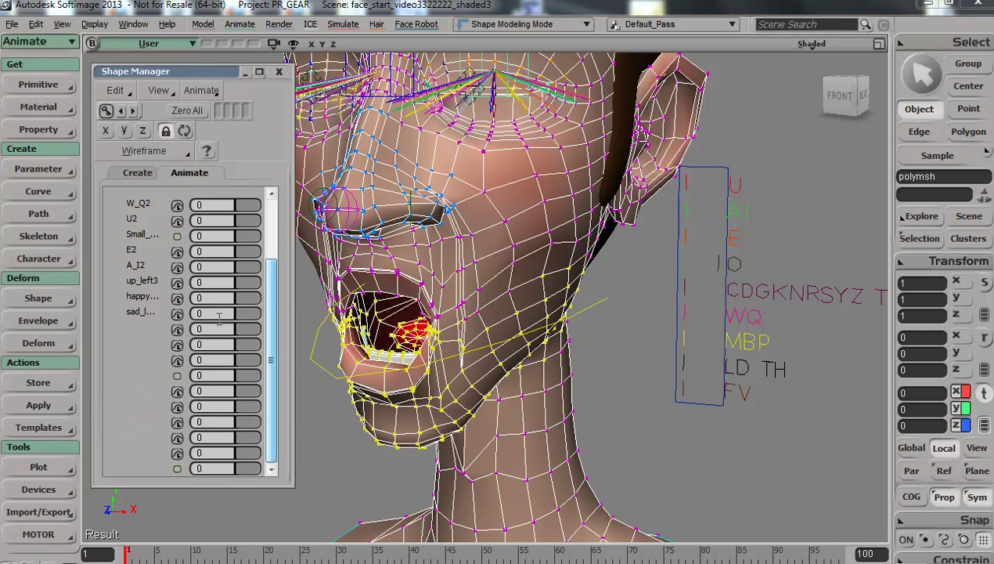
click(133, 174)
drag(273, 295, 147, 266)
click(129, 271)
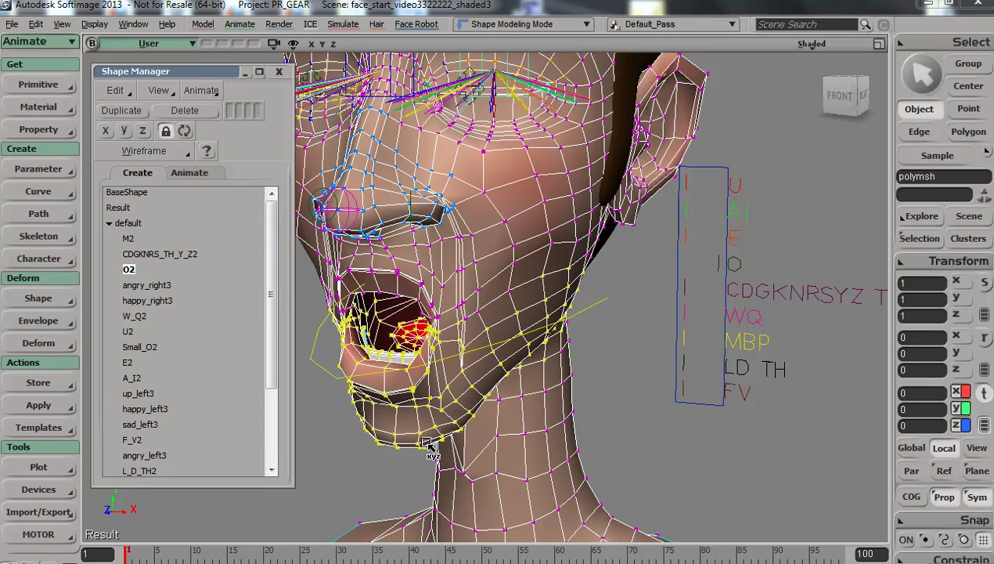
Set the timeline to frame 100 and view the whole head with the O mouth shape
drag(768, 559, 848, 558)
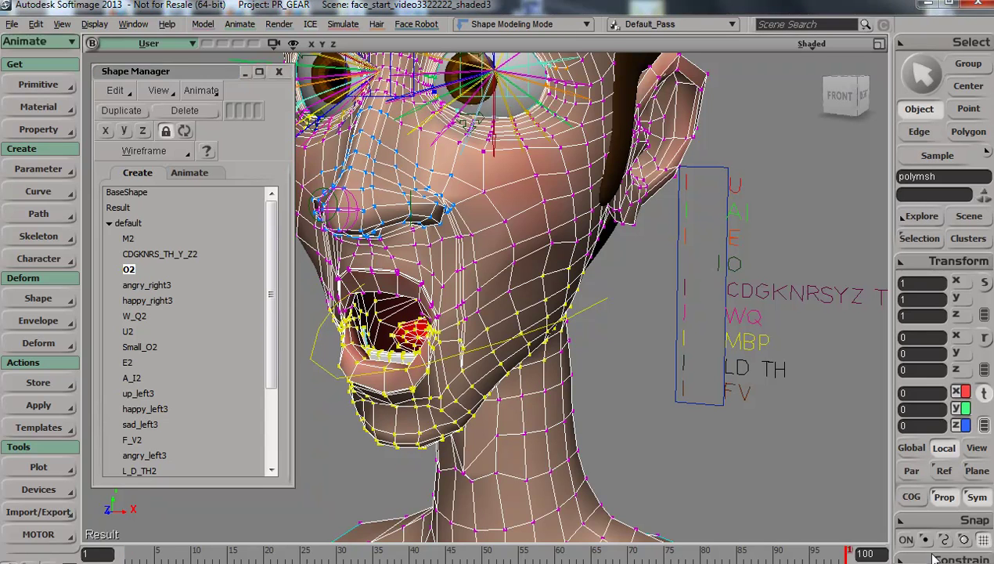
key(s)
right_drag(577, 293, 622, 332)
middle_drag(621, 376, 681, 333)
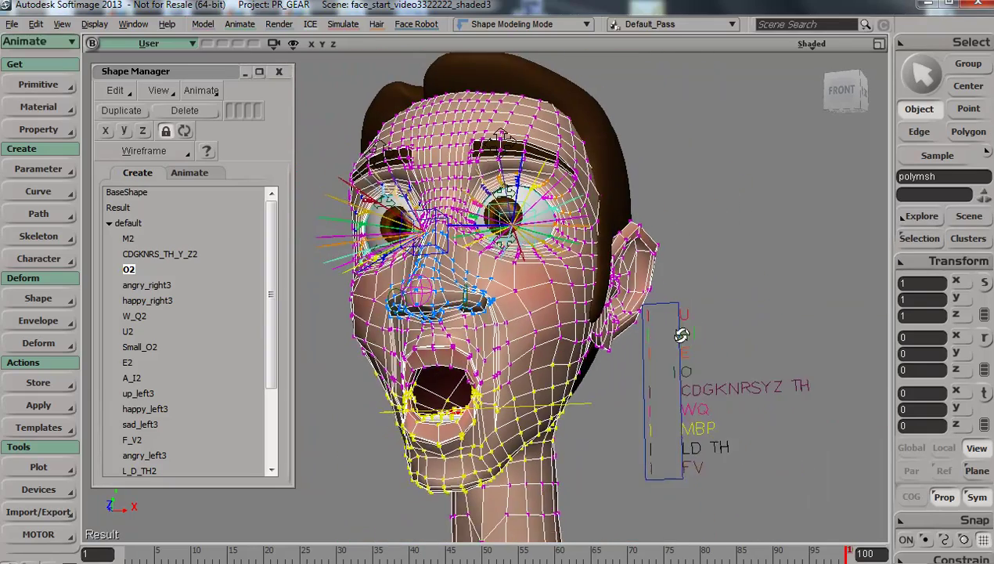
right_drag(681, 332, 667, 355)
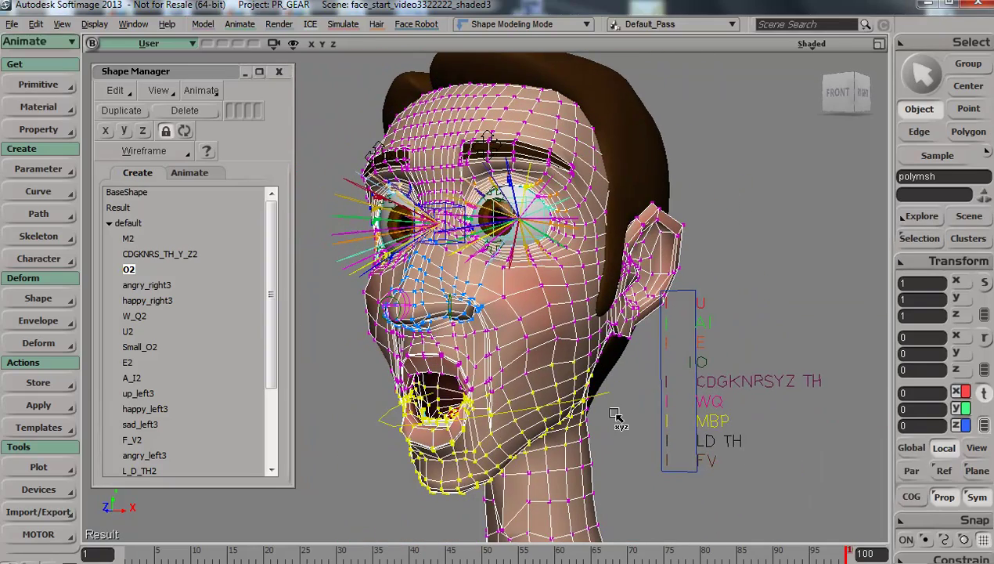